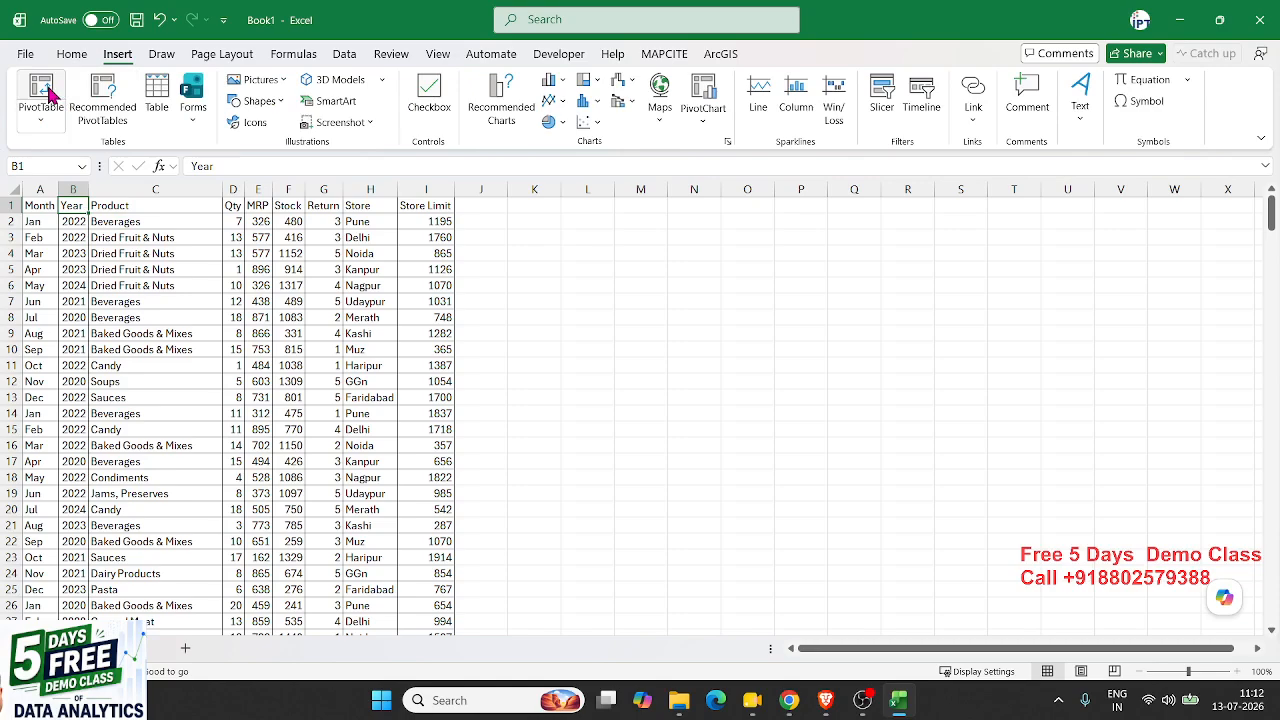
Insert a PivotTable from the product sales data on a new worksheet and select its empty report area.
click(45, 92)
click(400, 458)
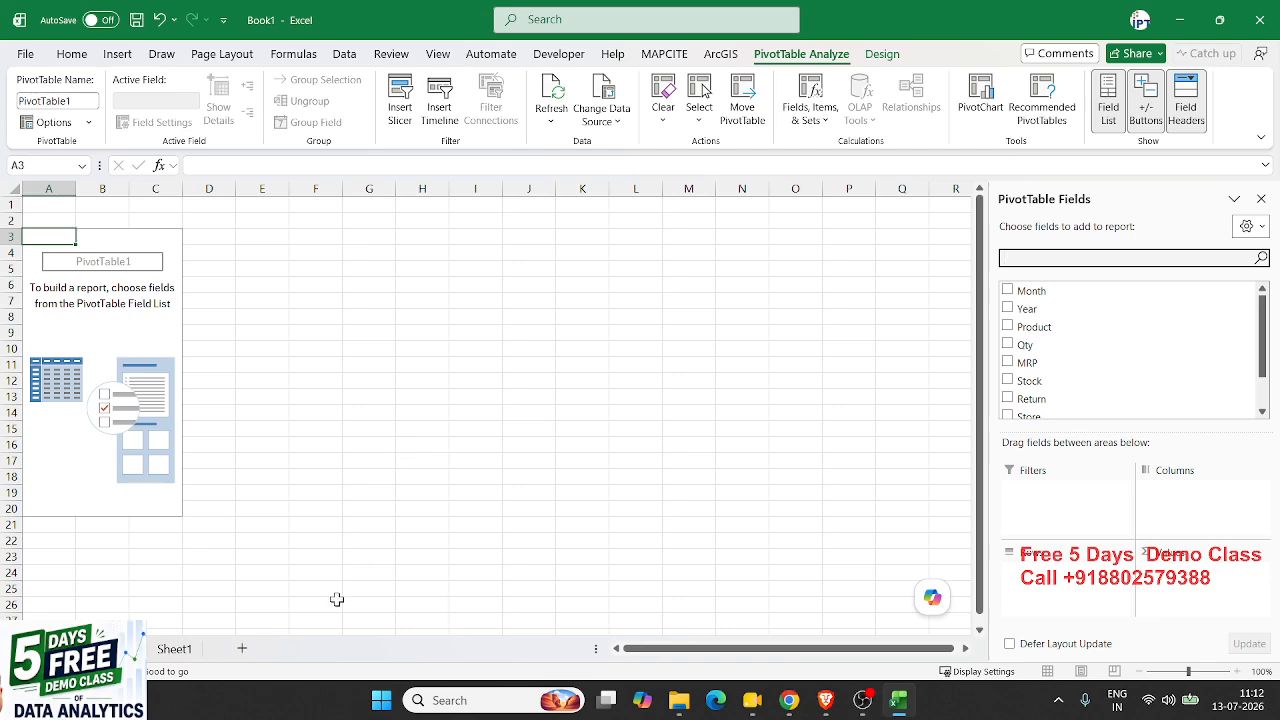
click(238, 450)
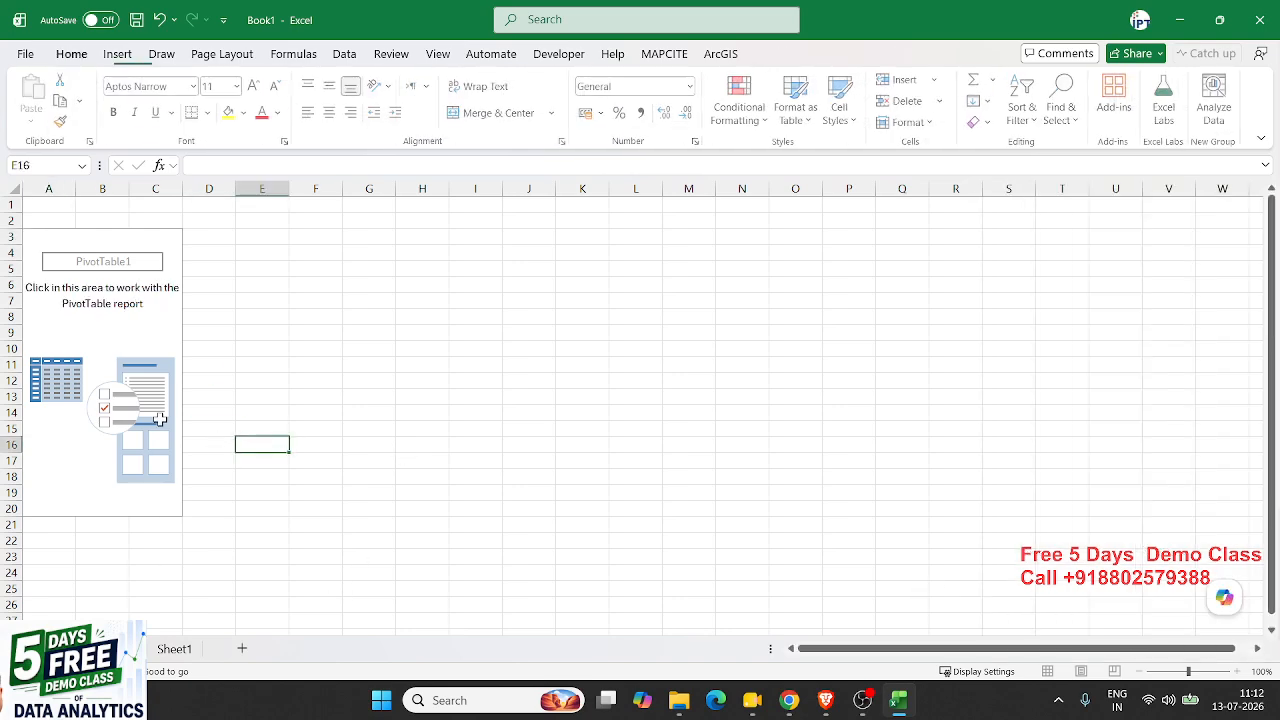
click(155, 410)
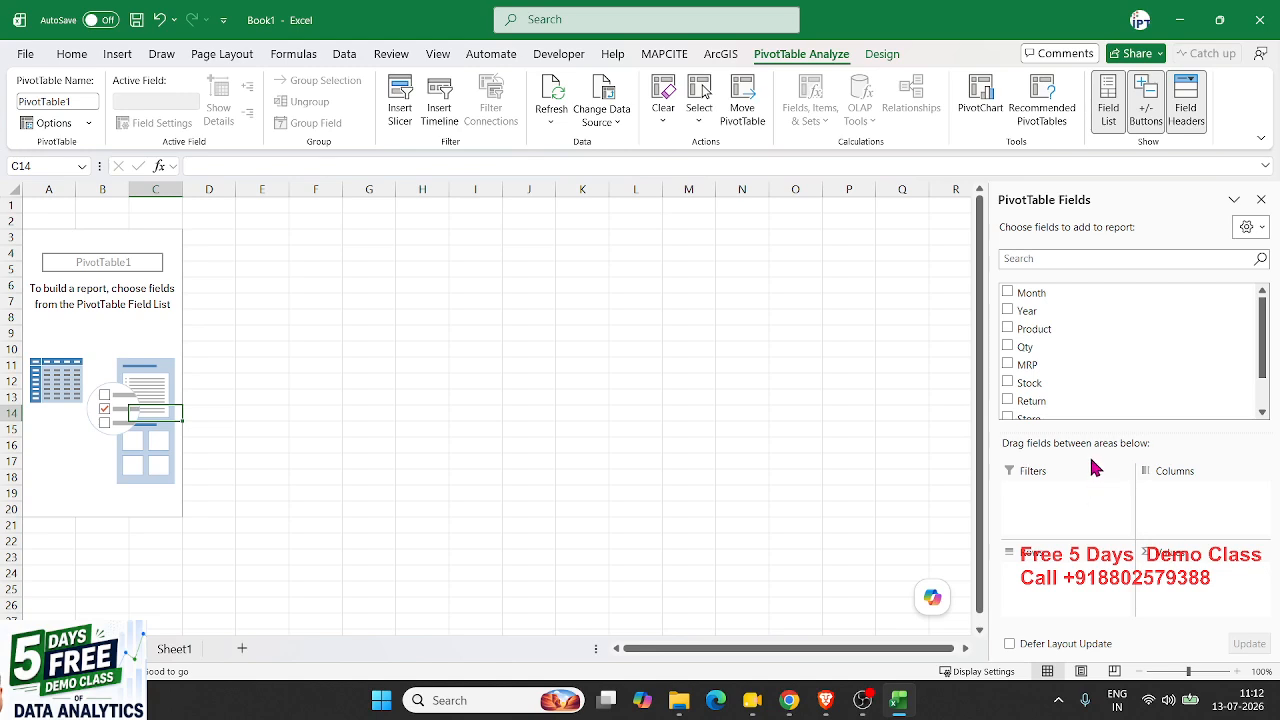
Review the Product, Qty, MRP, Stock, Return, Store and Store Limit columns in the source data on Sheet1.
click(174, 648)
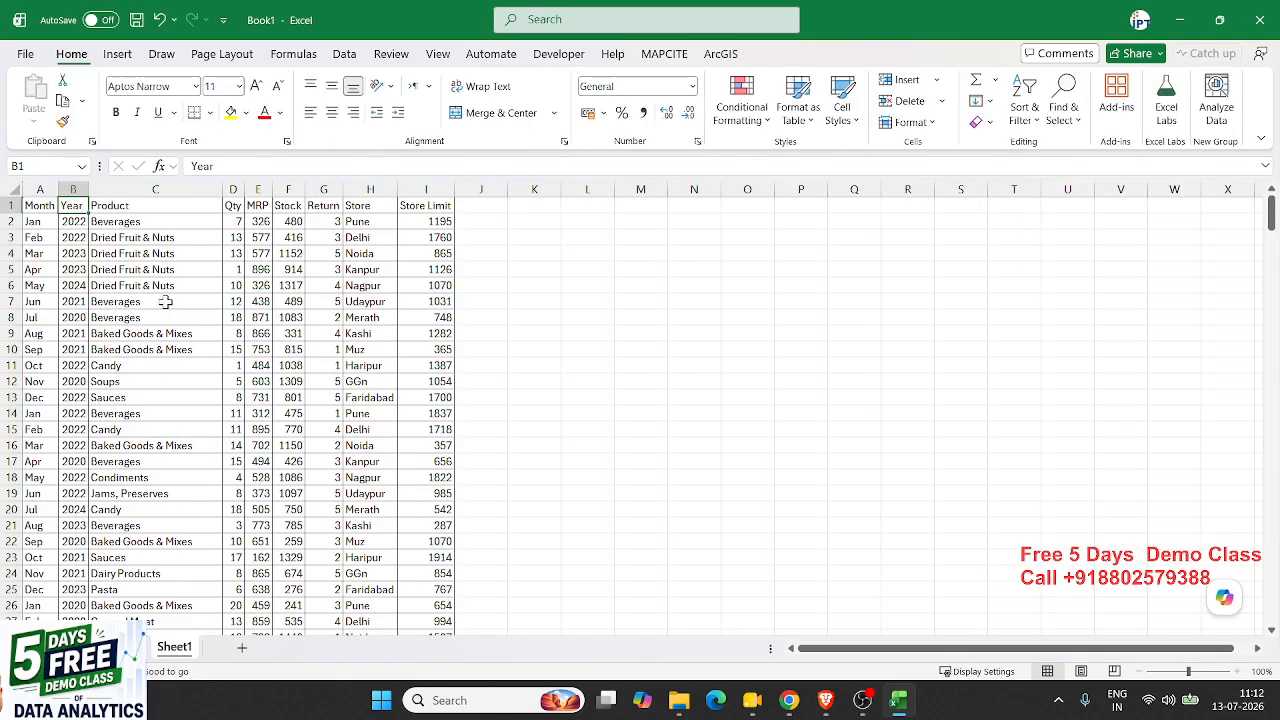
click(162, 189)
click(236, 189)
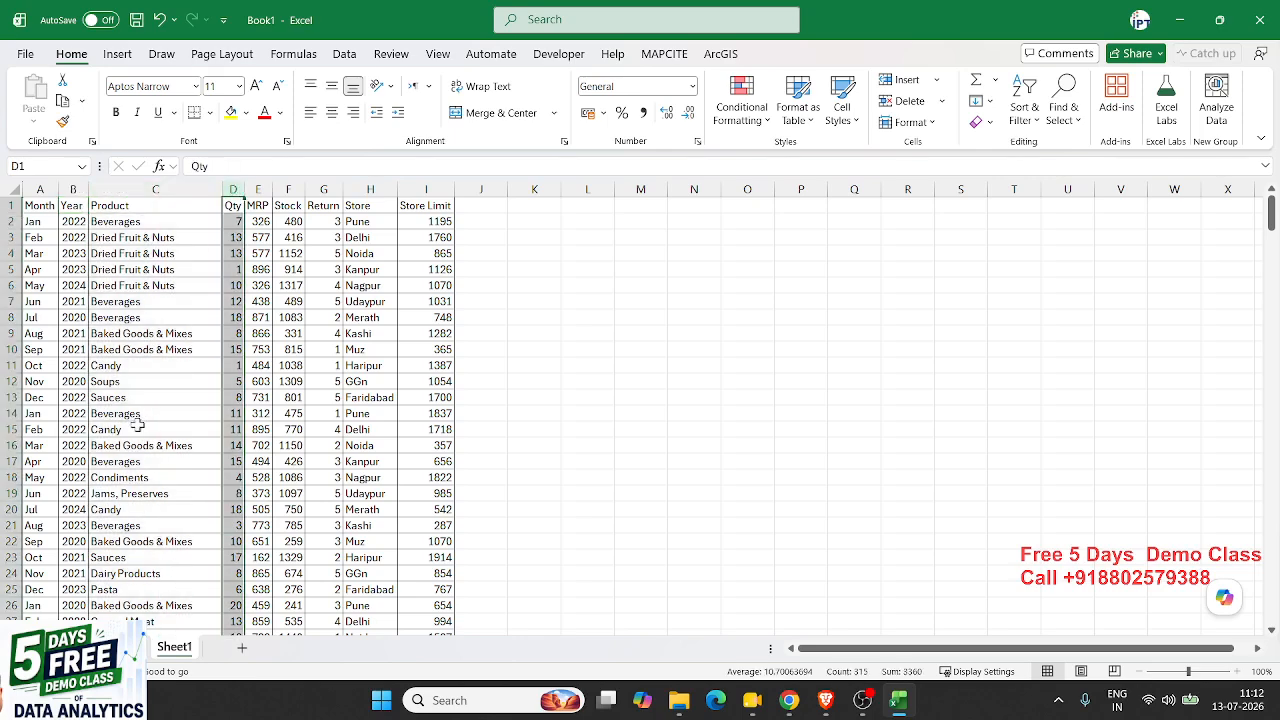
click(260, 189)
click(286, 189)
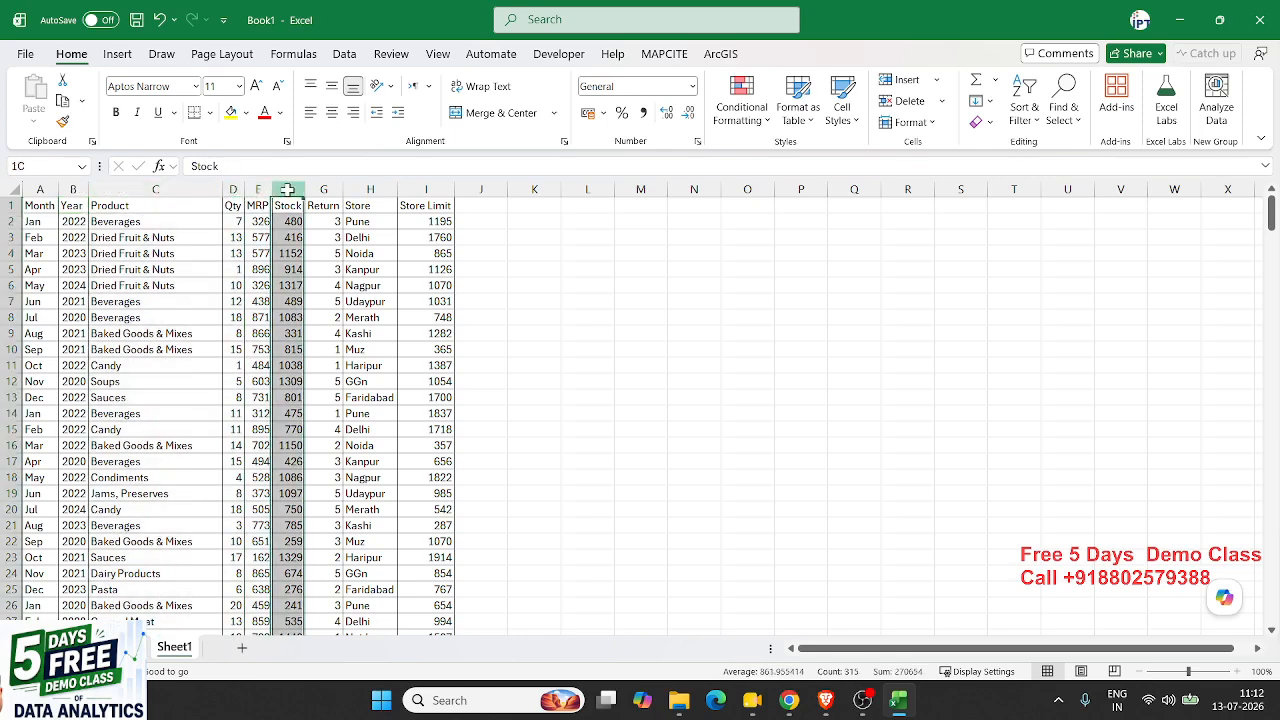
click(322, 189)
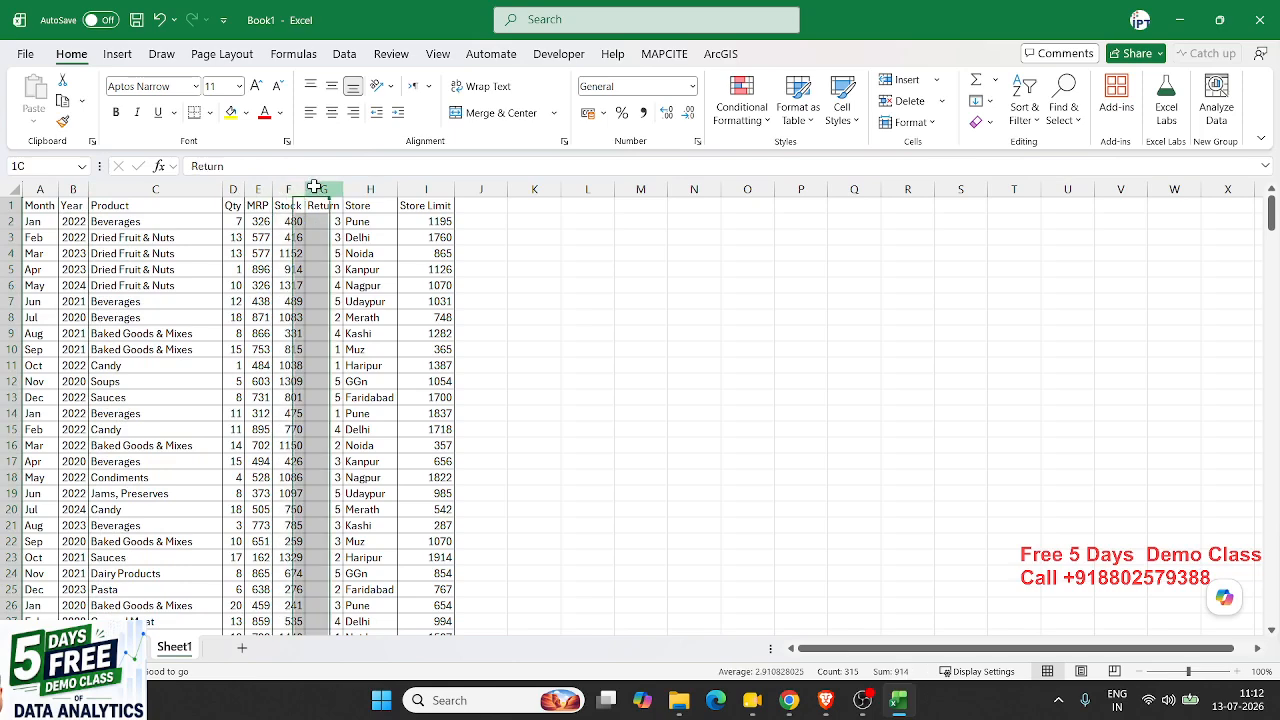
click(416, 188)
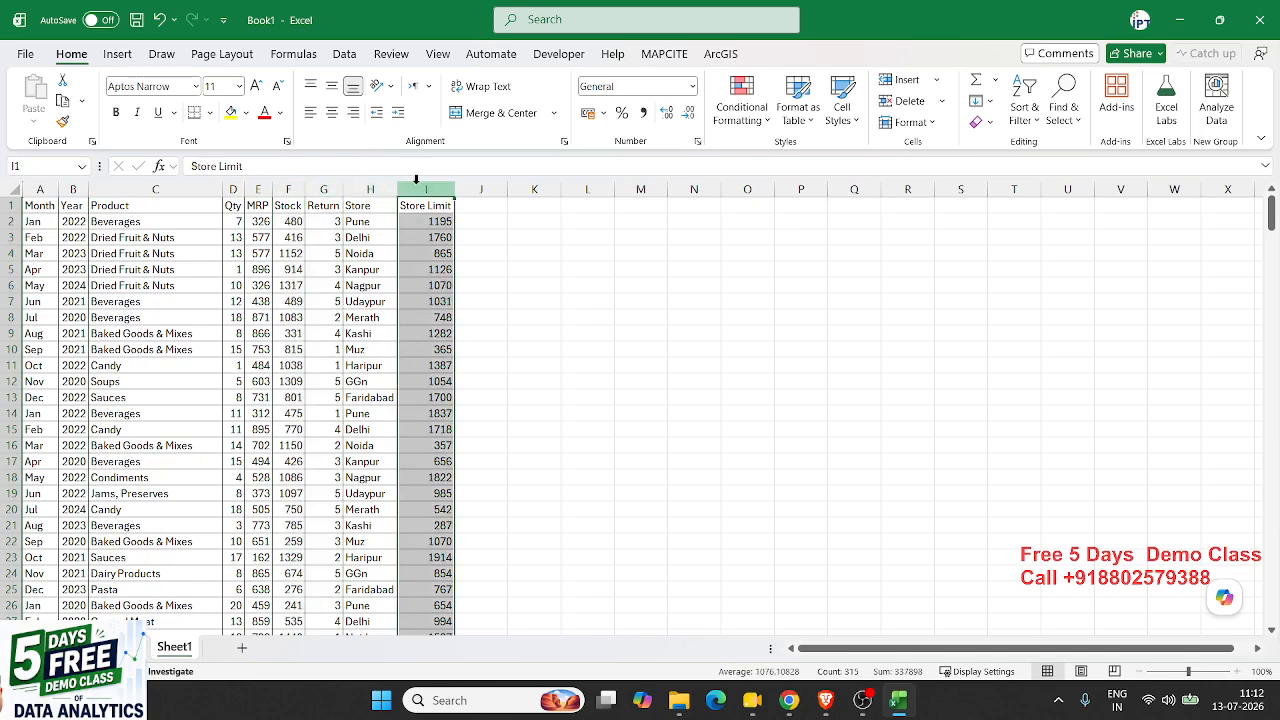
drag(399, 205, 370, 188)
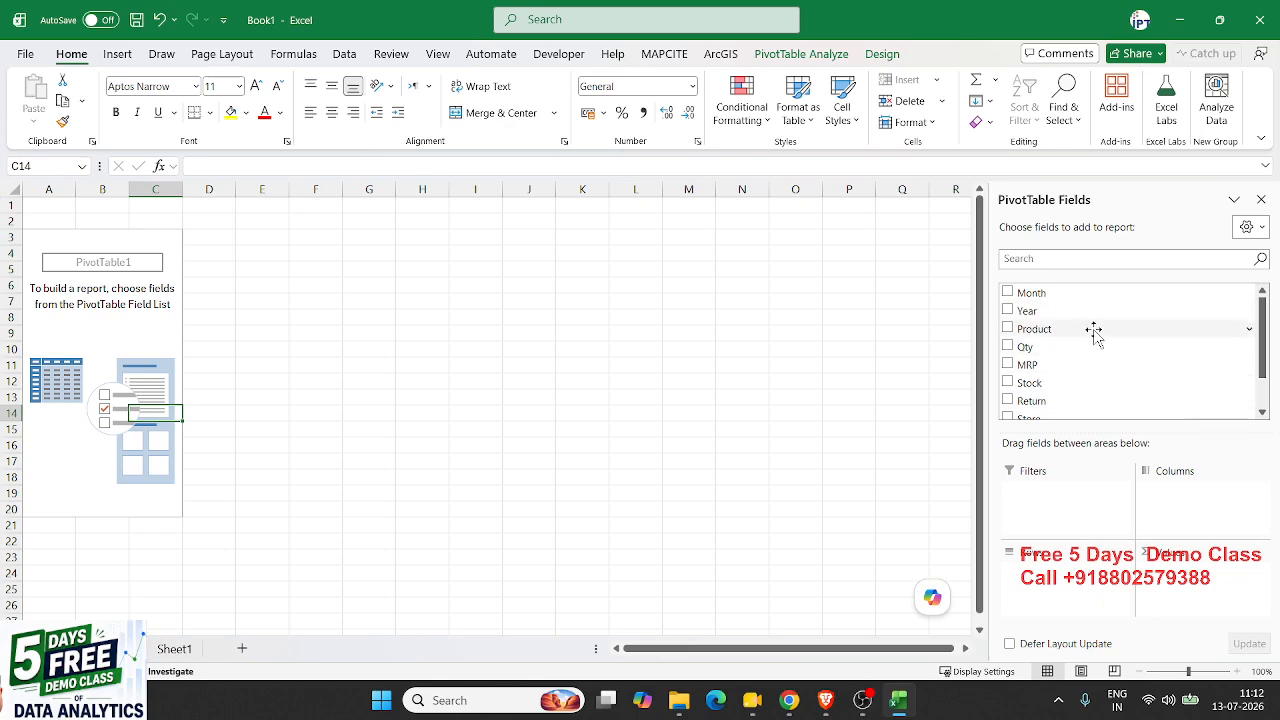
Add Product to the PivotTable's rows, and Qty and MRP to its values.
drag(1093, 335, 1090, 588)
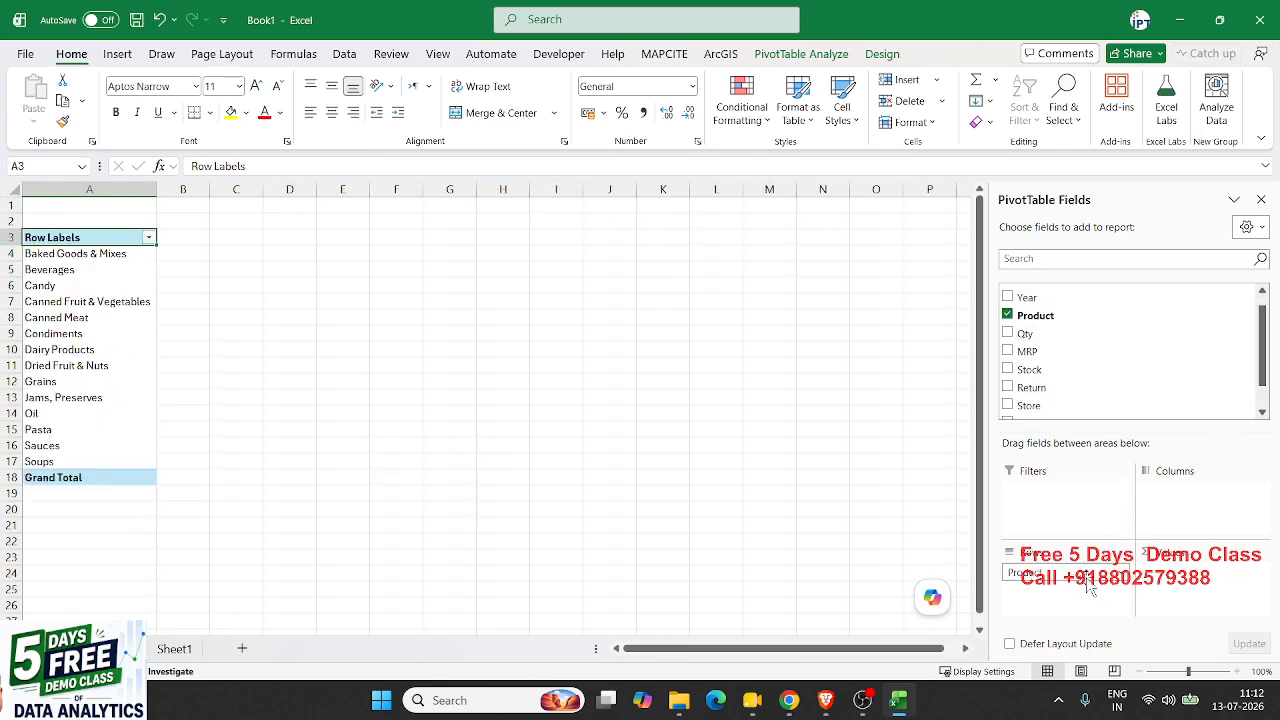
drag(1043, 332, 1209, 588)
drag(1045, 353, 1192, 598)
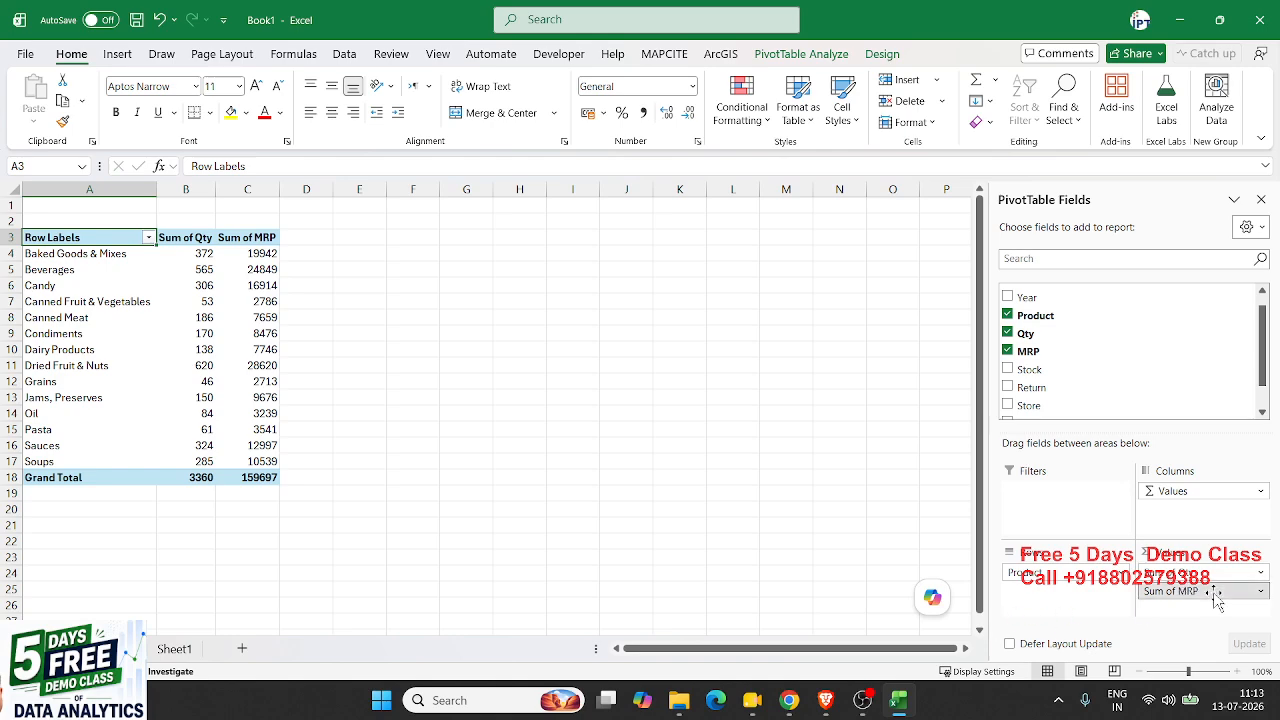
Summarize the MRP value field by Average, and add Stock and Return to the PivotTable's values.
click(1208, 591)
click(1206, 574)
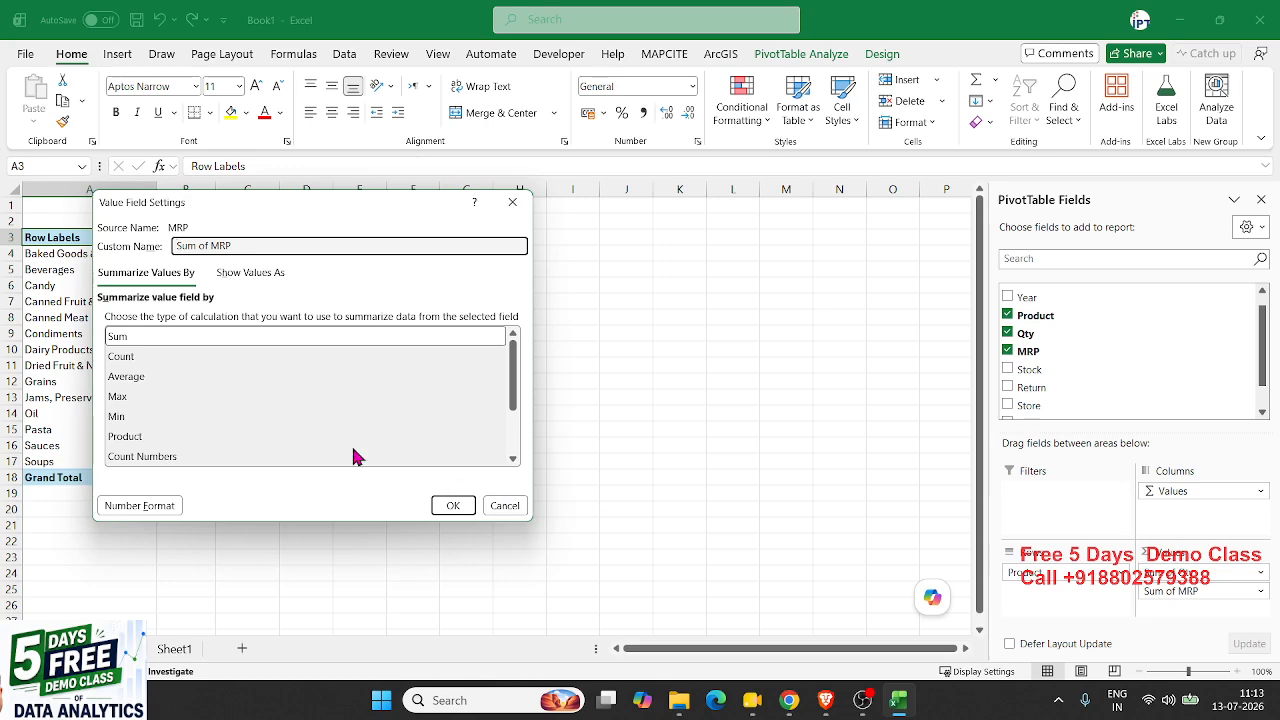
click(120, 380)
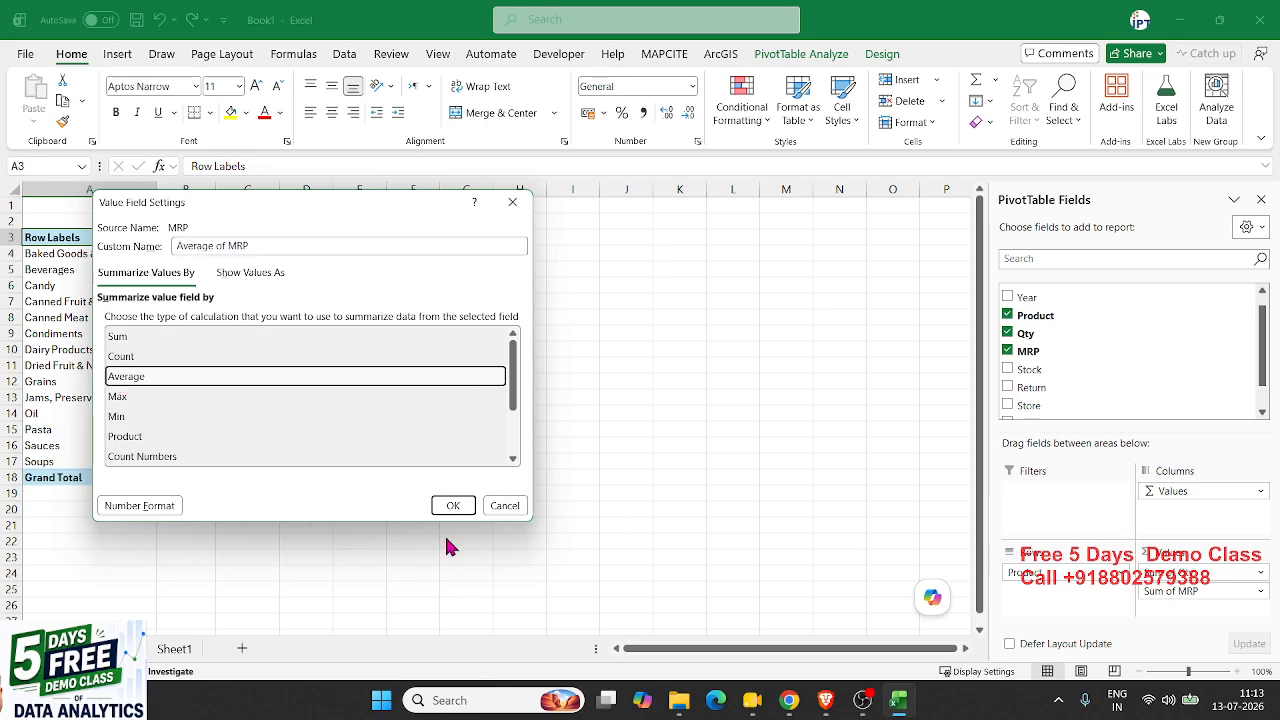
click(450, 505)
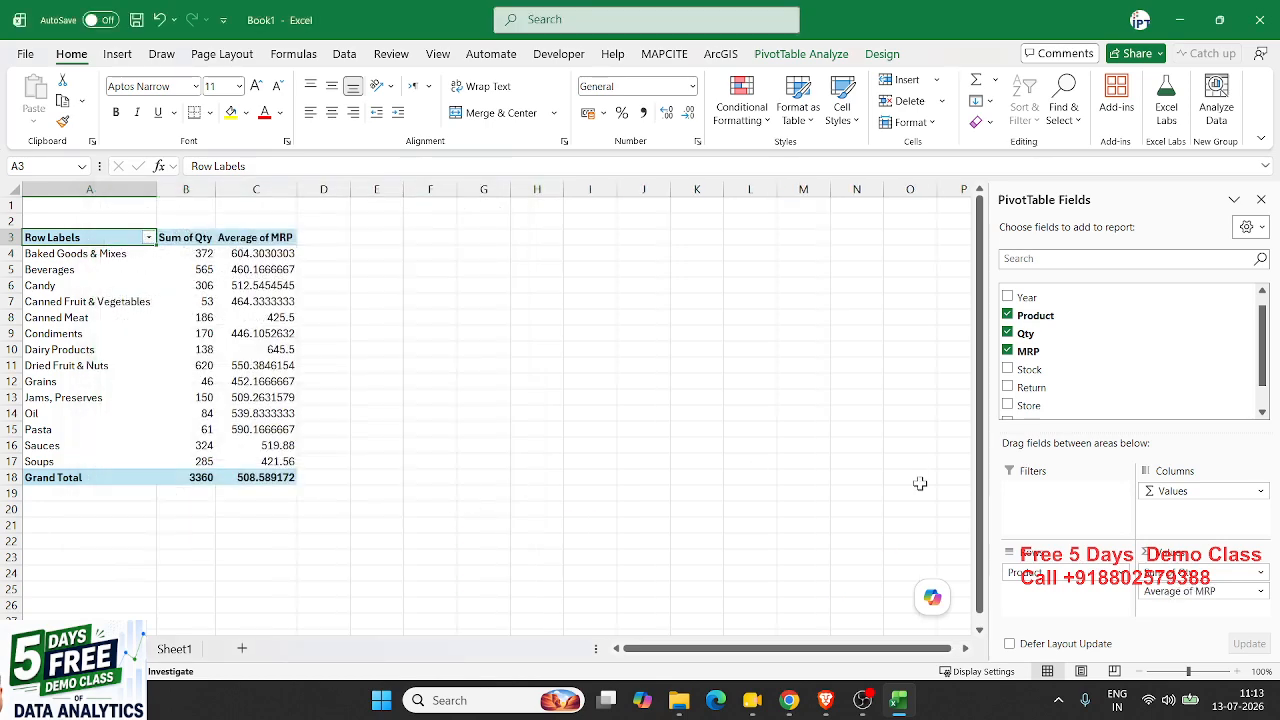
drag(1089, 363, 1205, 607)
scroll(1057, 380, down, 1)
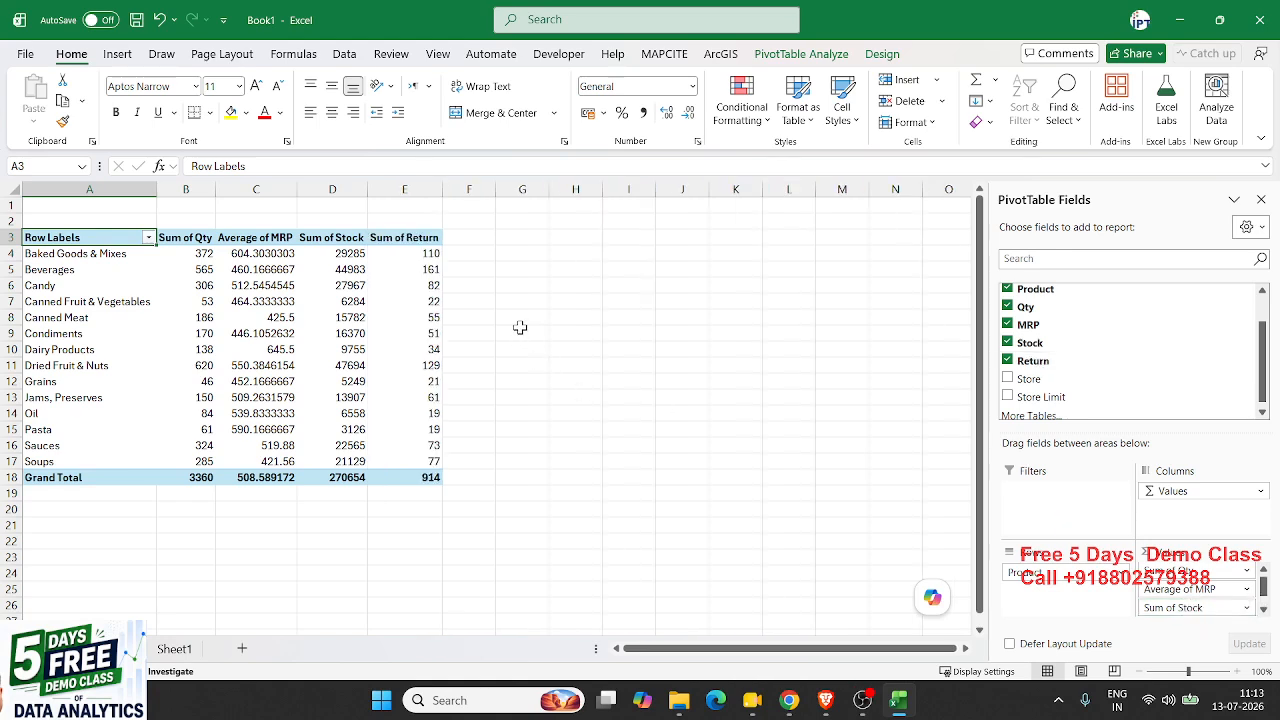
Rename the PivotTable's Row Labels header as Product.
click(44, 296)
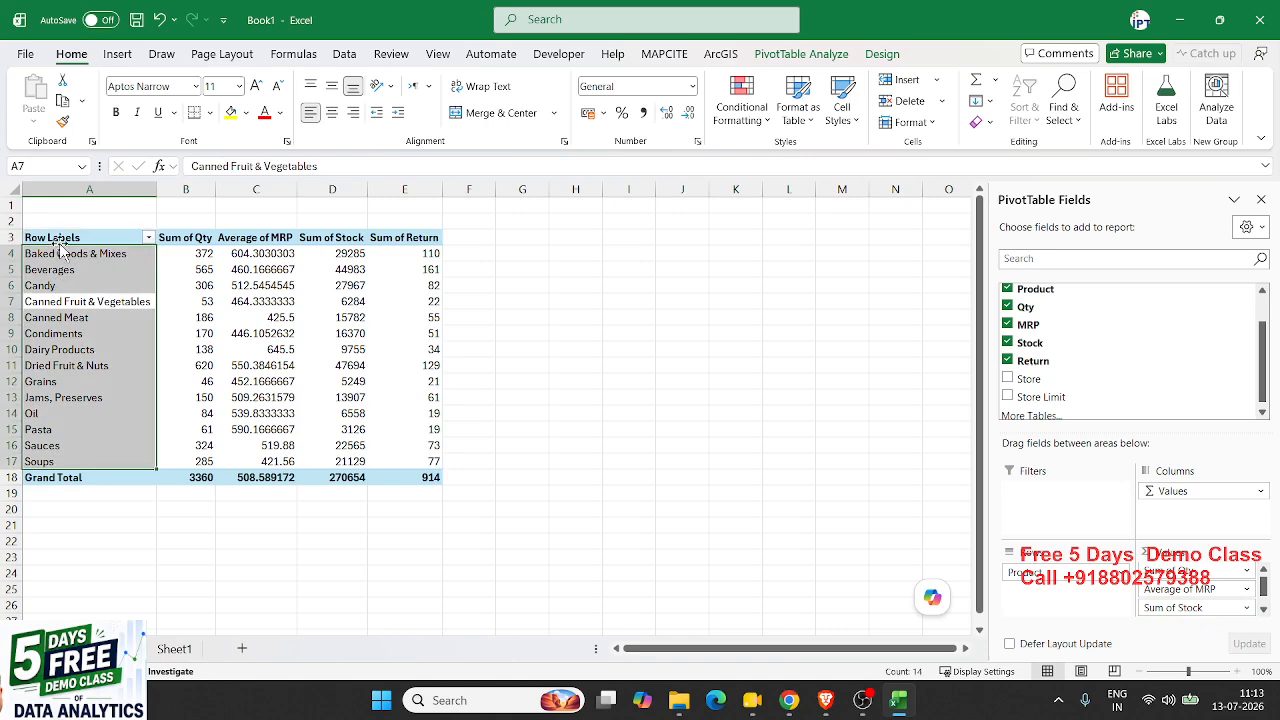
click(60, 238)
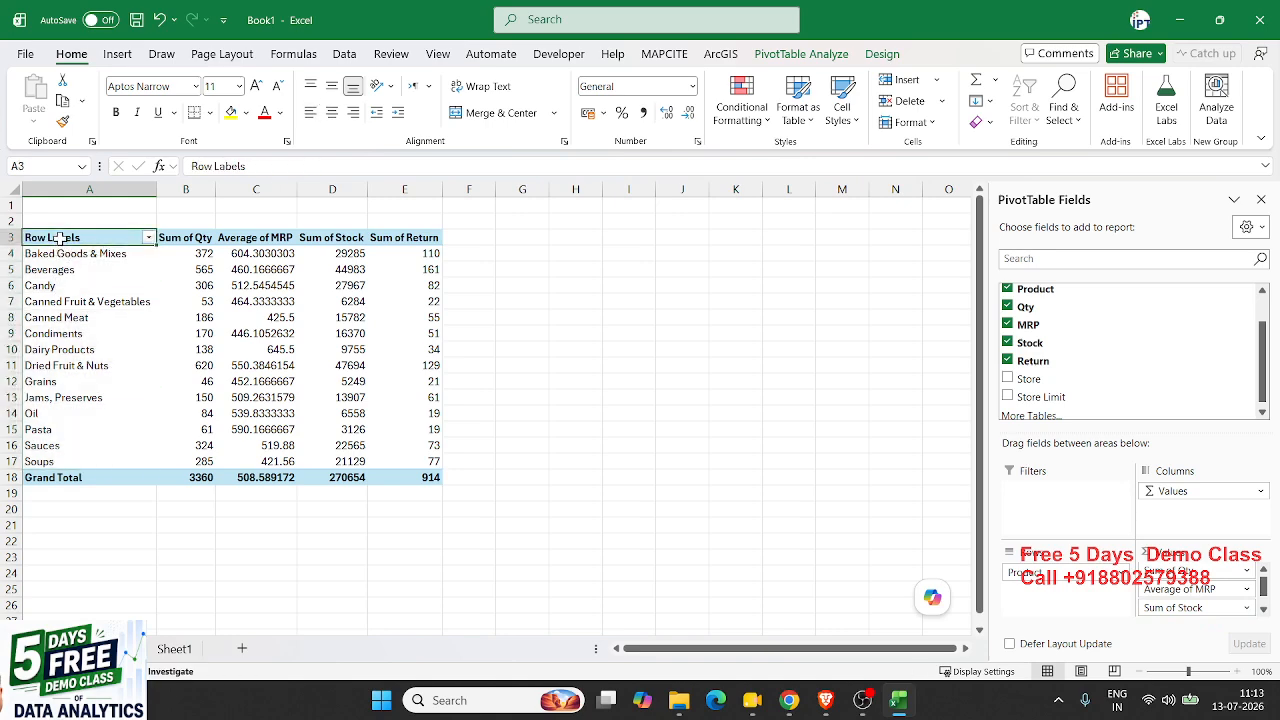
text(pRODUR)
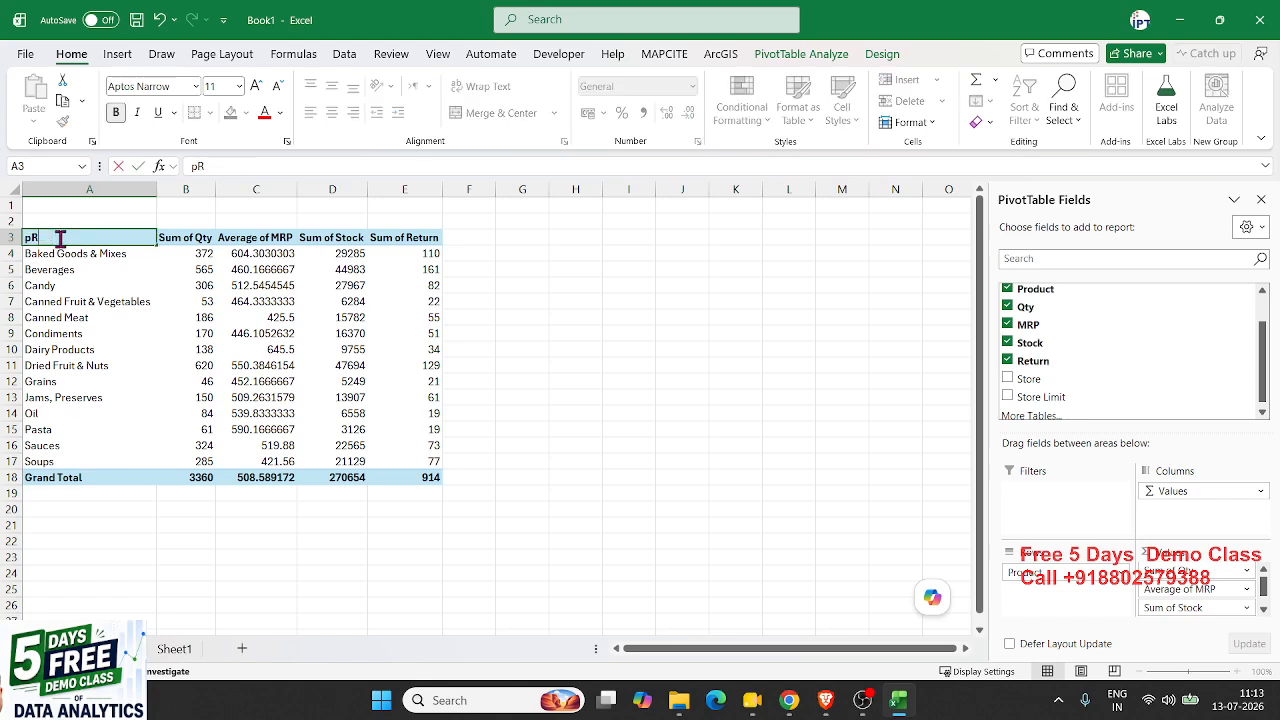
key(BackSpace)
key(BackSpace)
key(BackSpace)
key(BackSpace)
key(BackSpace)
key(BackSpace)
text(Pastarodu)
text(ct)
key(Return)
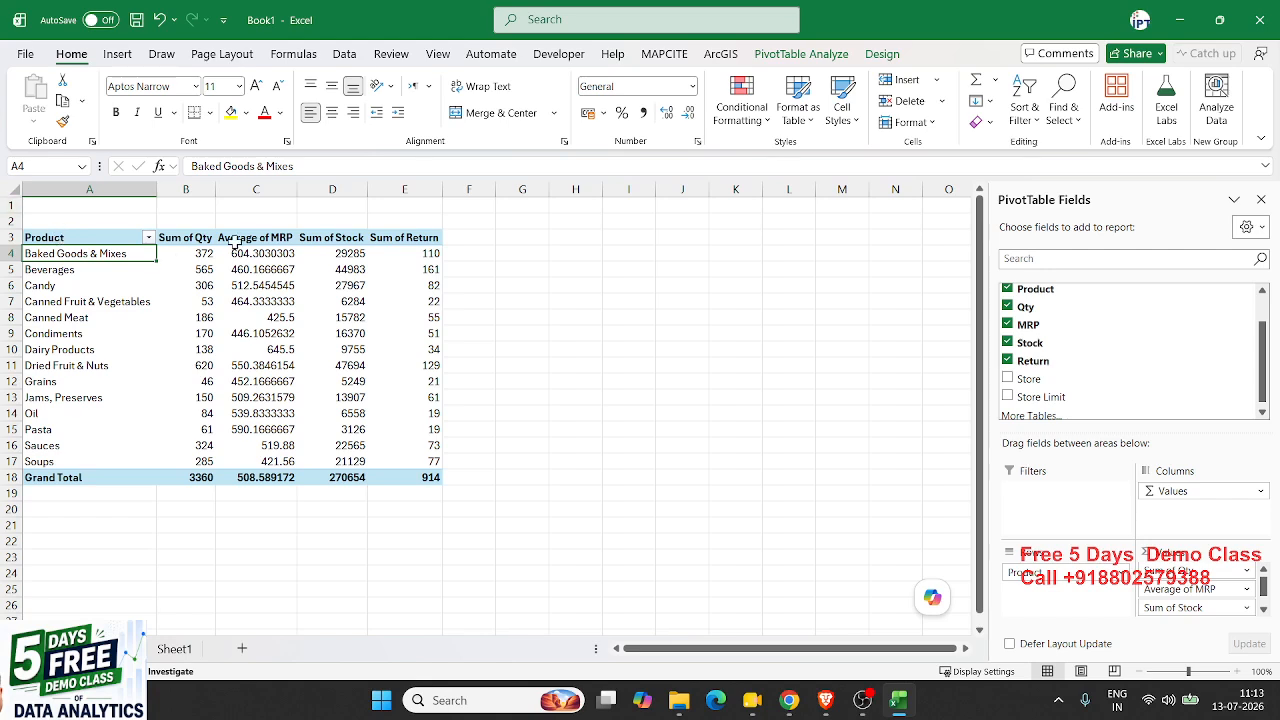
Rename the Sum of Qty header as Sold Qty and the Average of MRP header as Rate.
click(193, 237)
text(Sold)
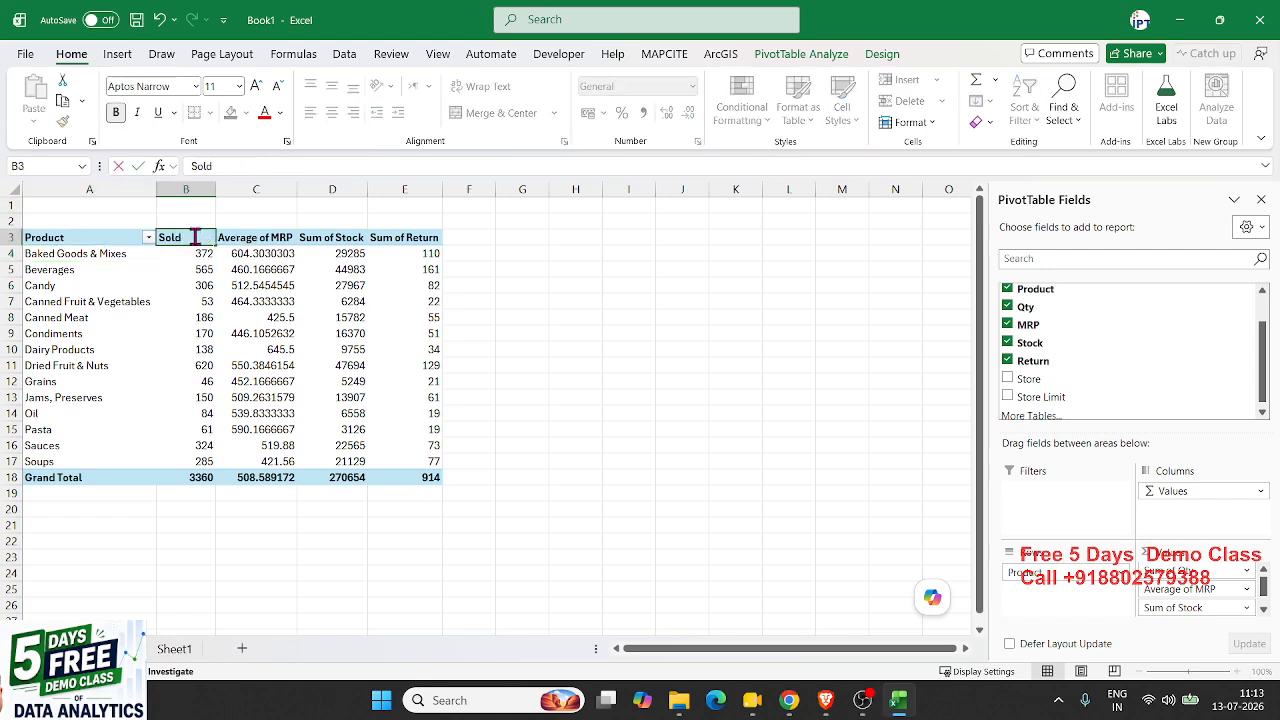
text( Qty)
key(Tab)
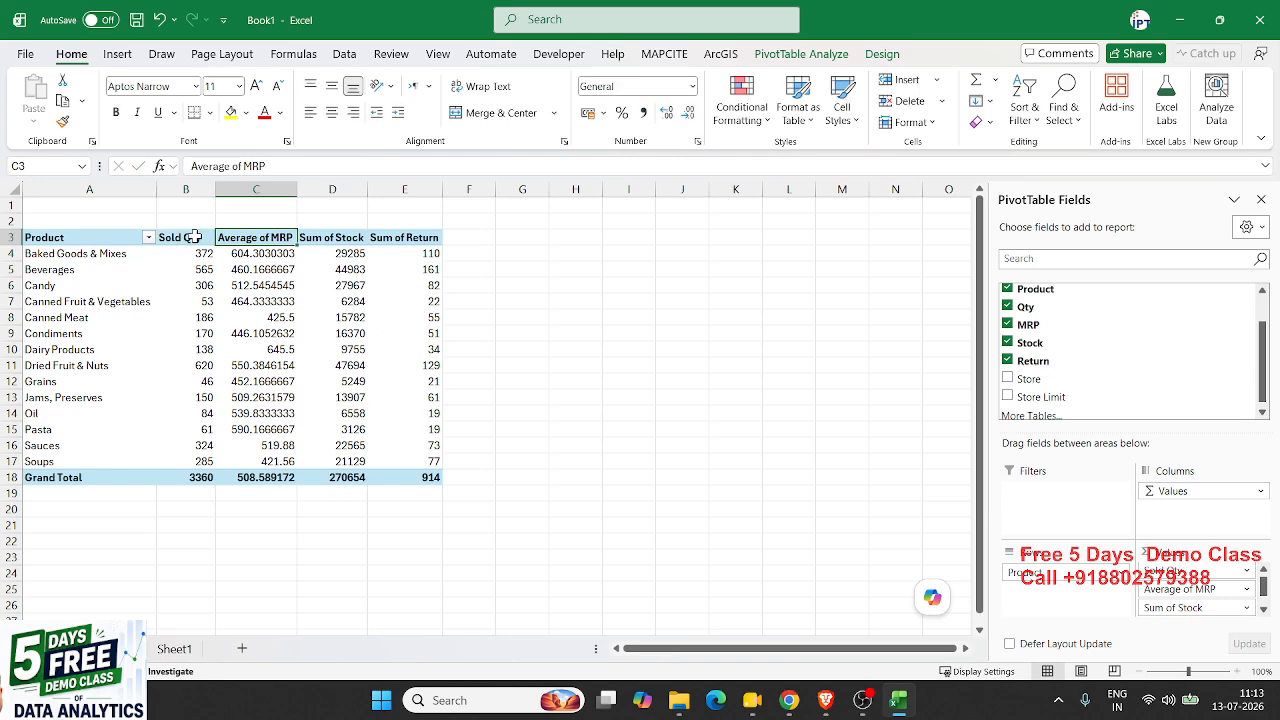
text(Rate)
key(Tab)
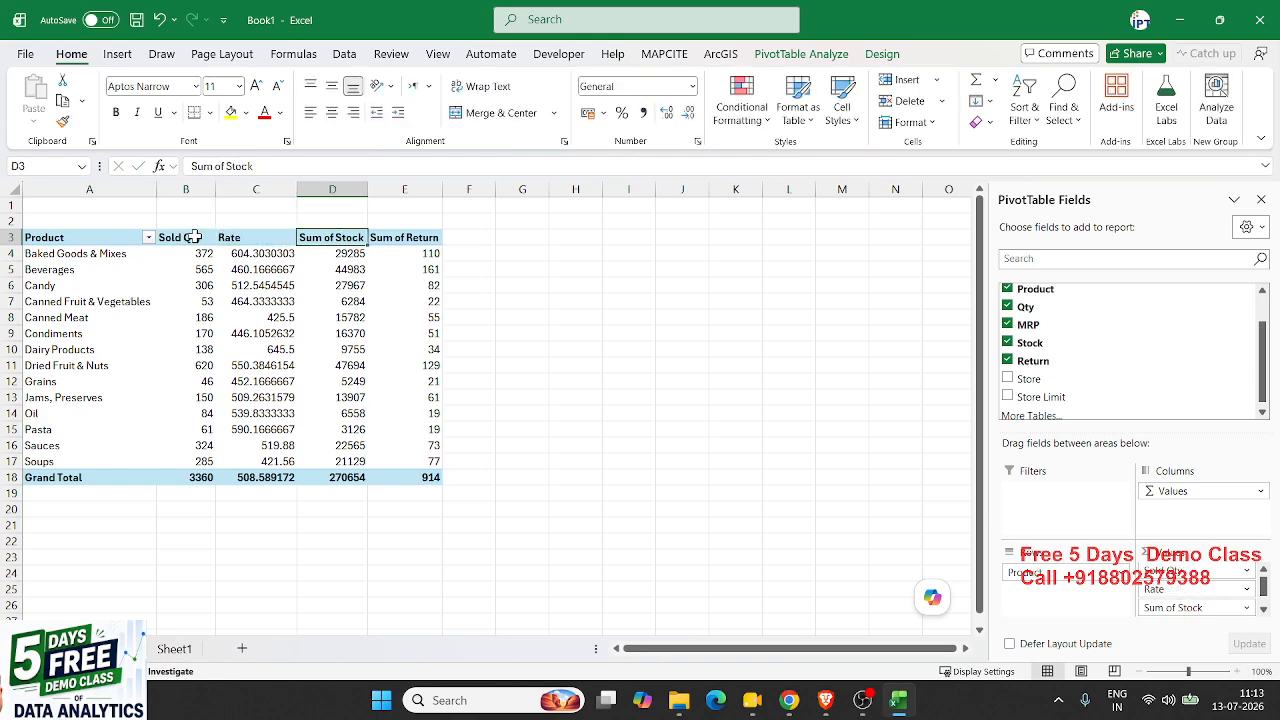
Rename the Sum of Stock header as Stock and the Sum of Return header as Return.
text(Stock)
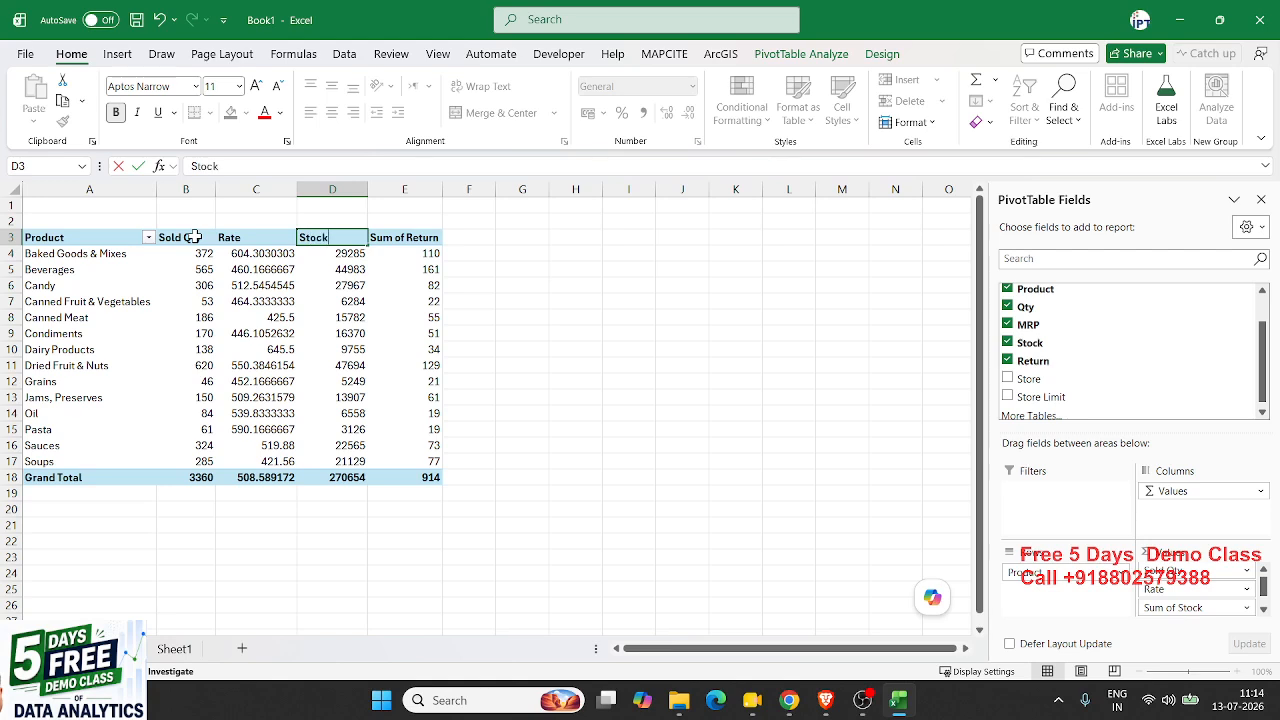
key(Tab)
key(Return)
click(193, 237)
key(Tab)
key(Tab)
key(Tab)
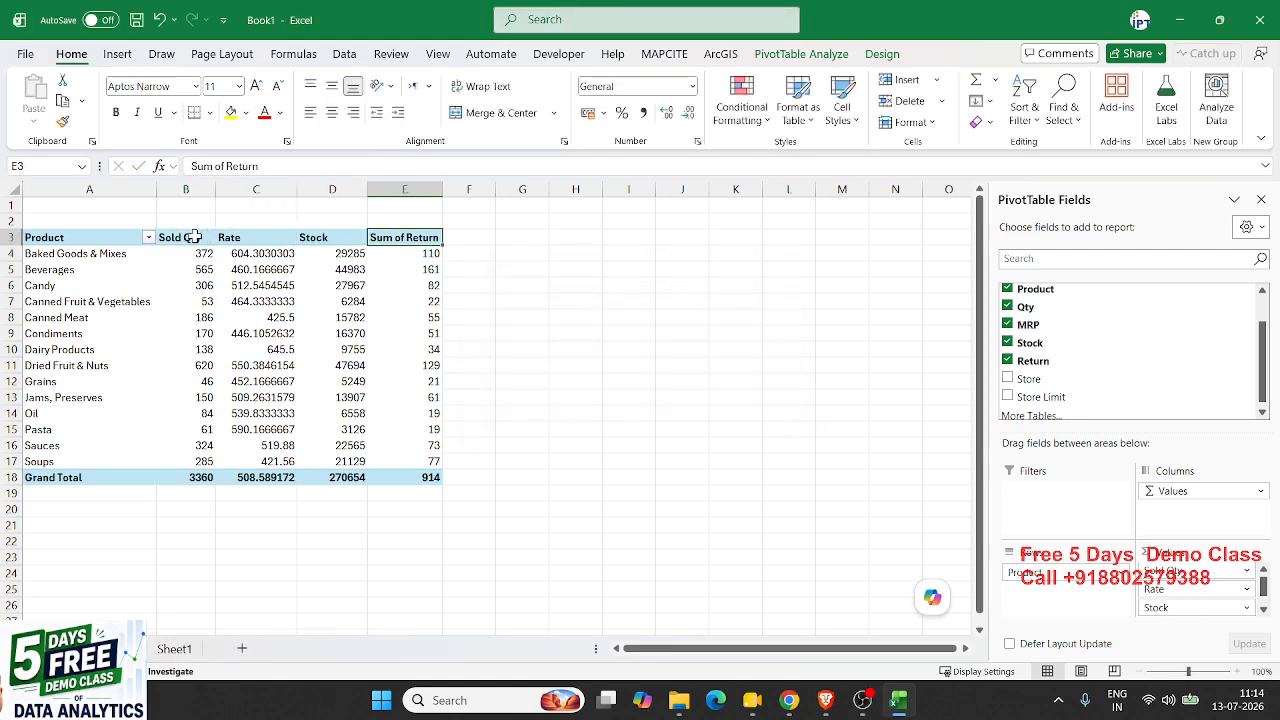
text(Return)
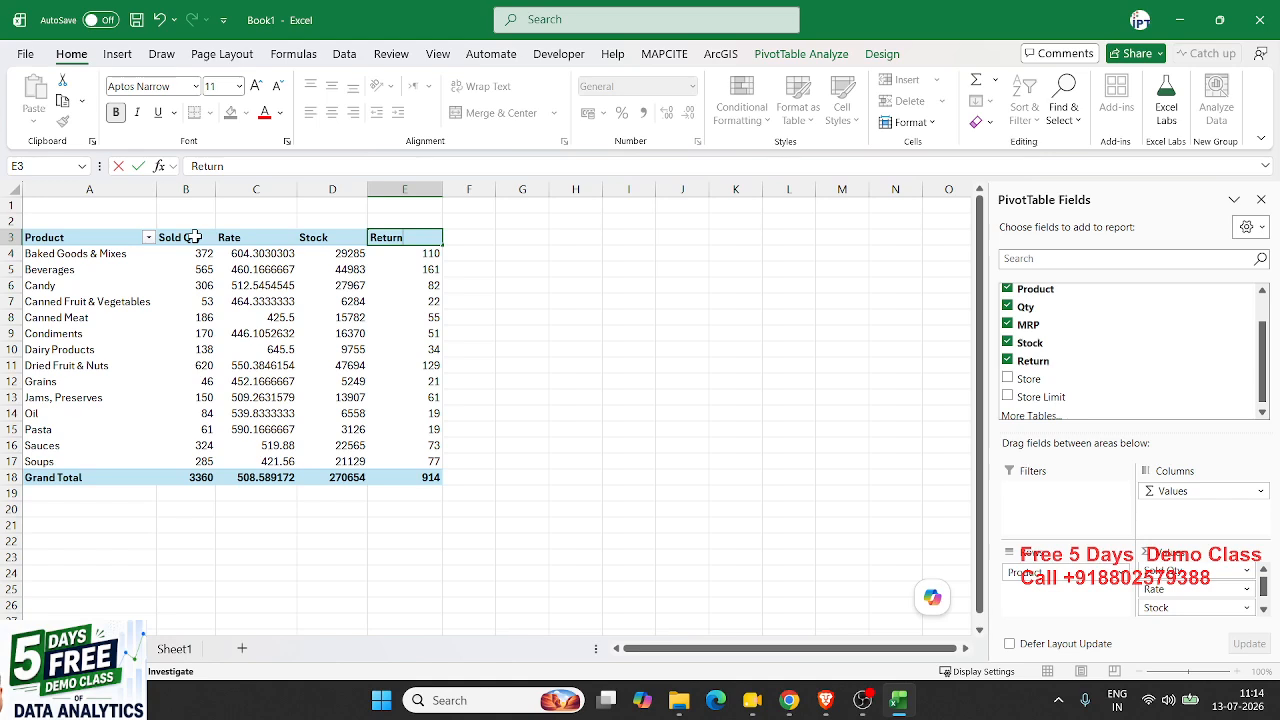
key(Return)
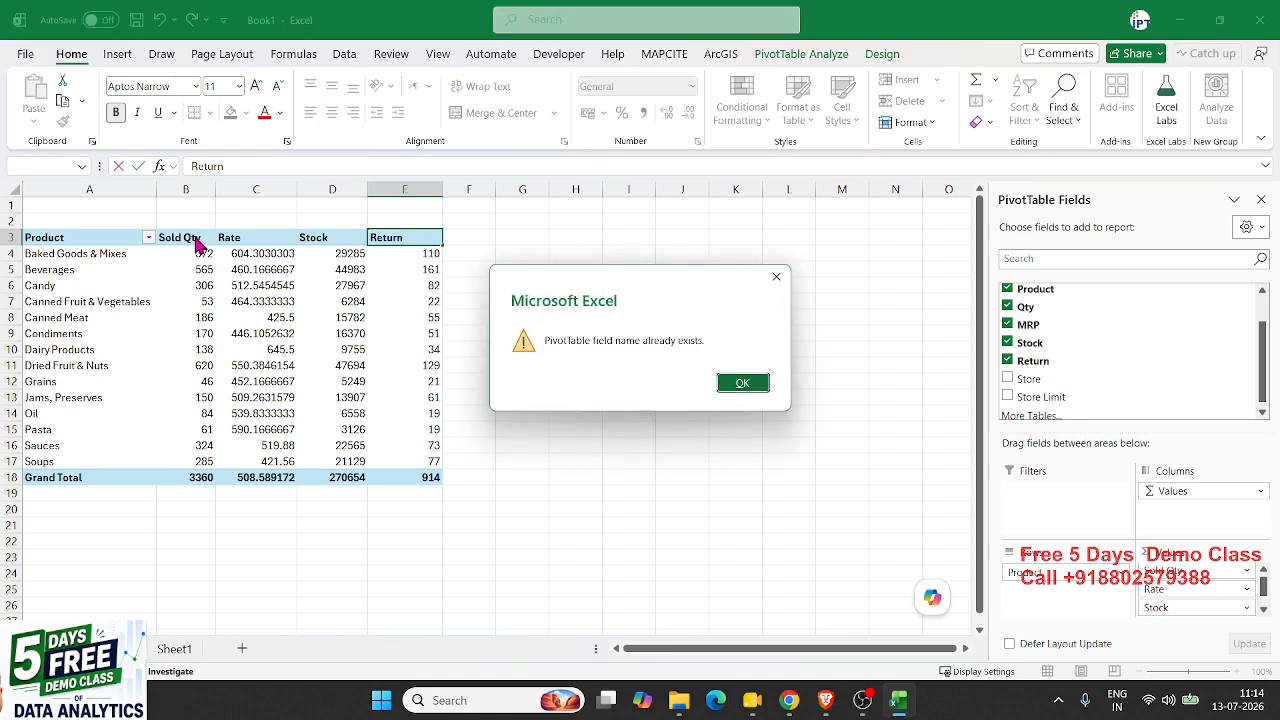
key(Return)
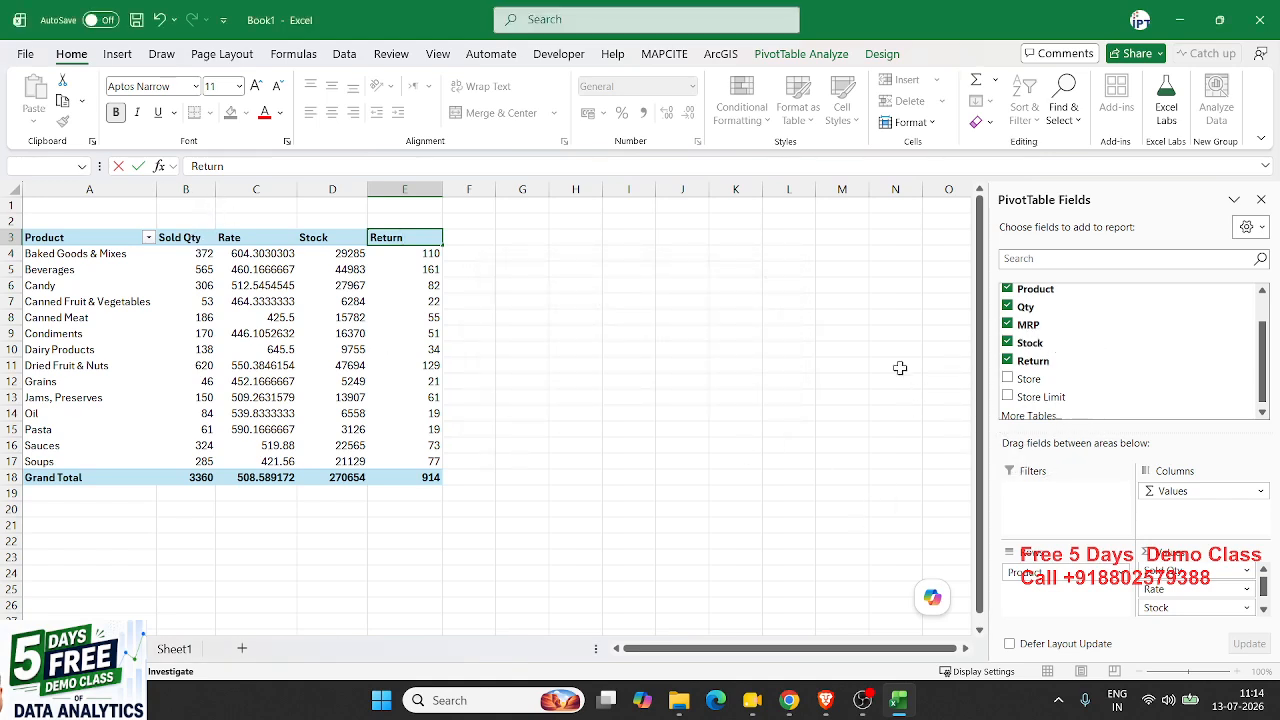
click(421, 250)
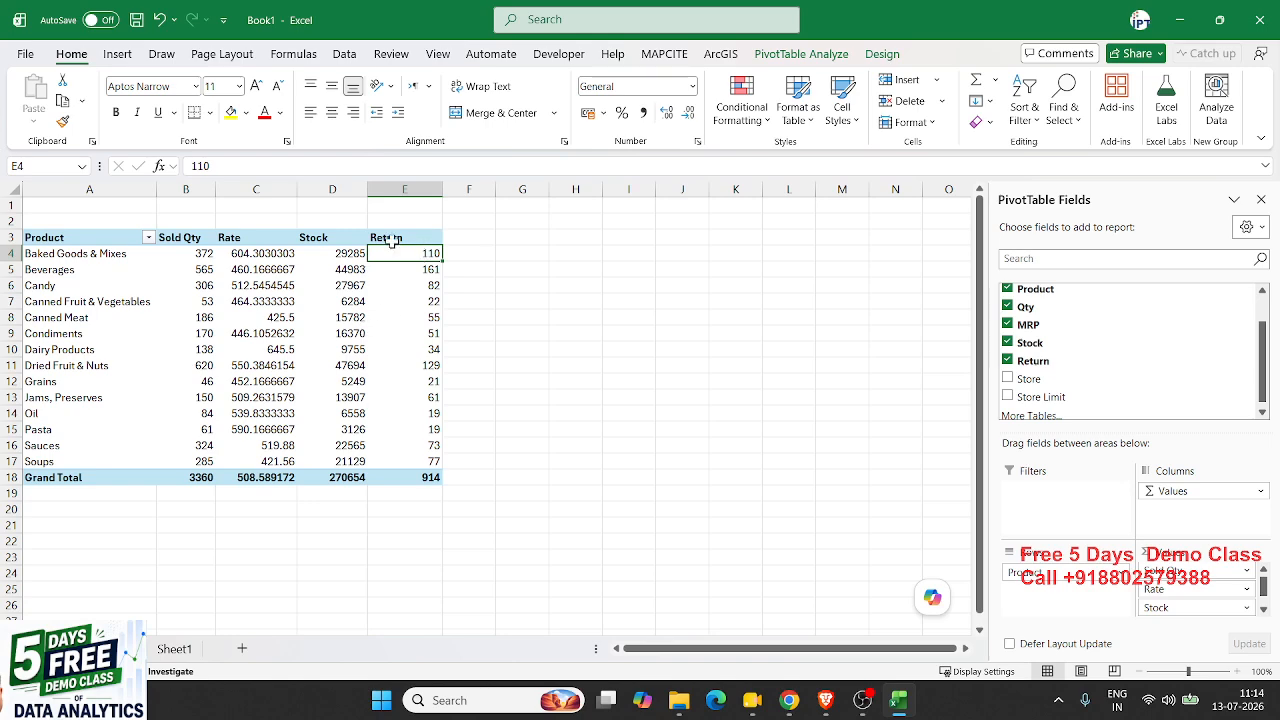
Browse the light, medium and dark PivotTable styles for the report without applying one.
click(505, 378)
click(390, 367)
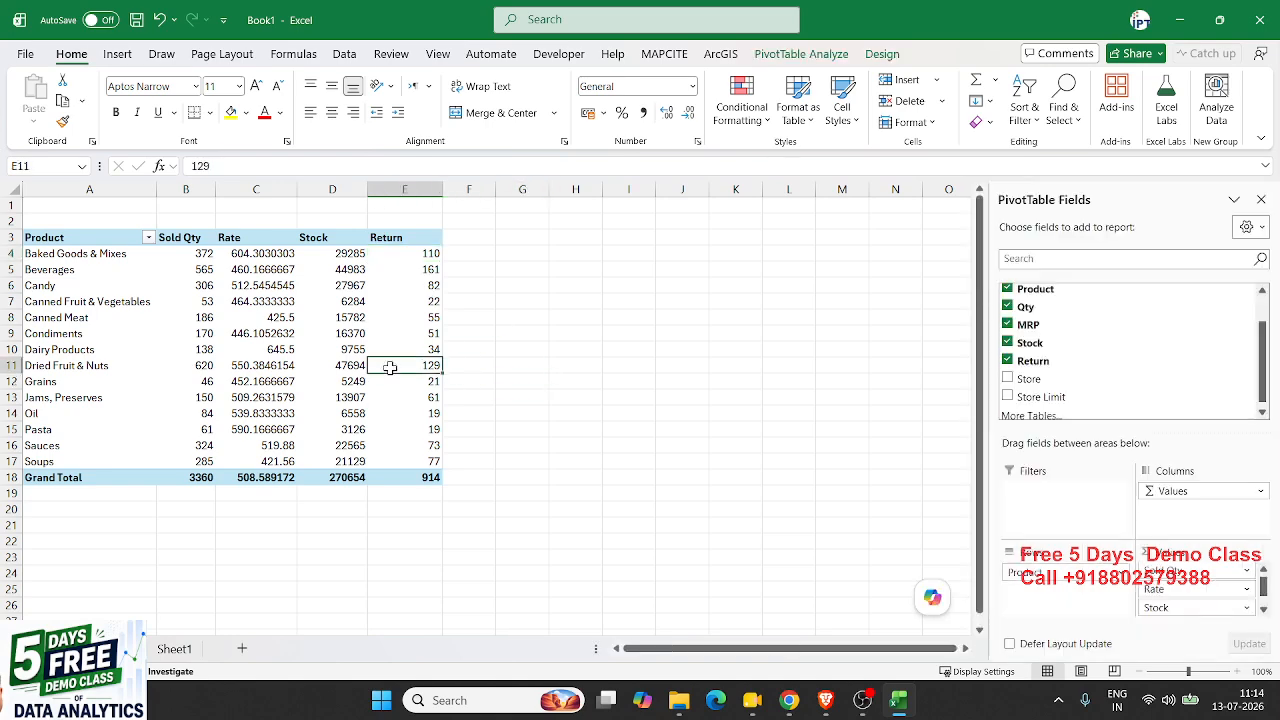
click(800, 54)
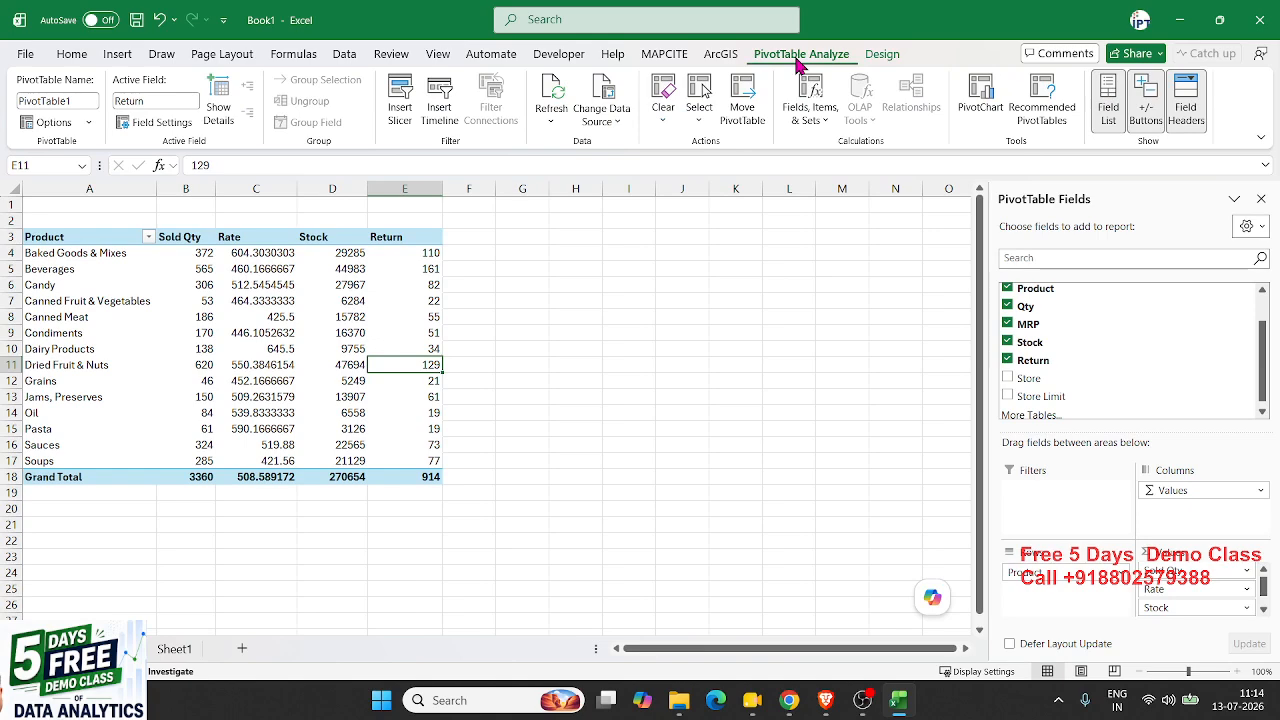
click(877, 60)
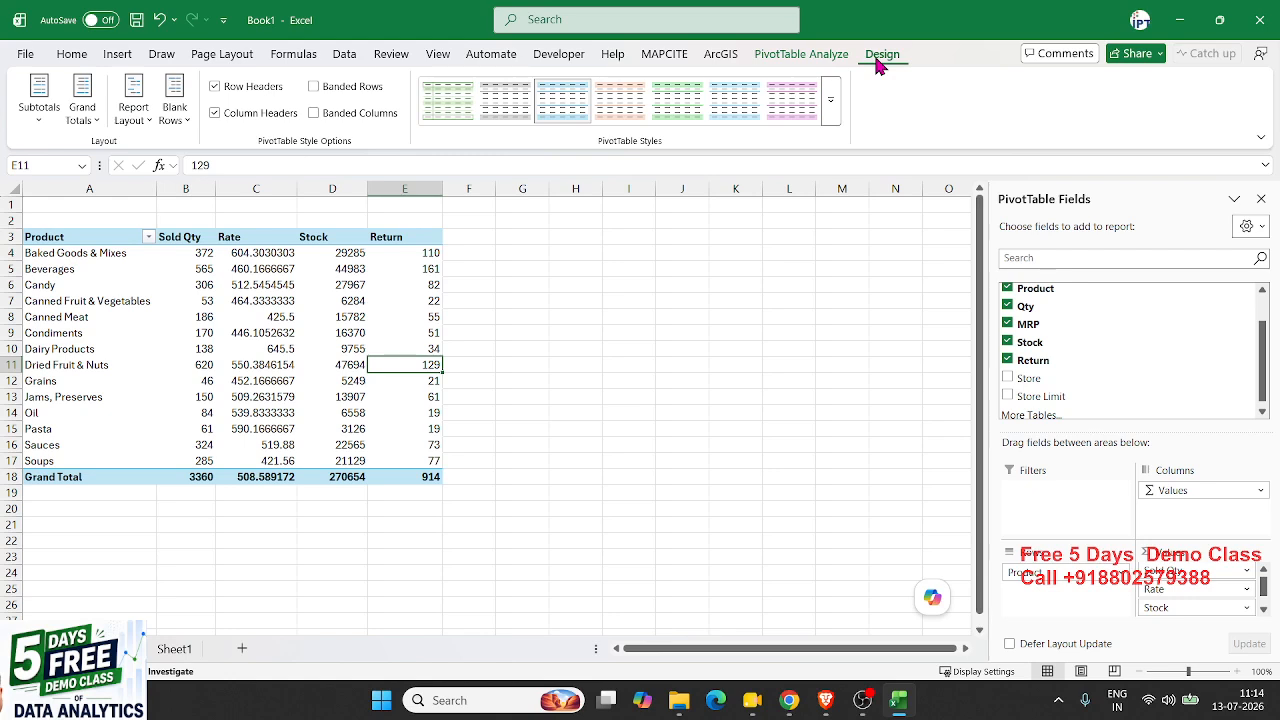
click(831, 108)
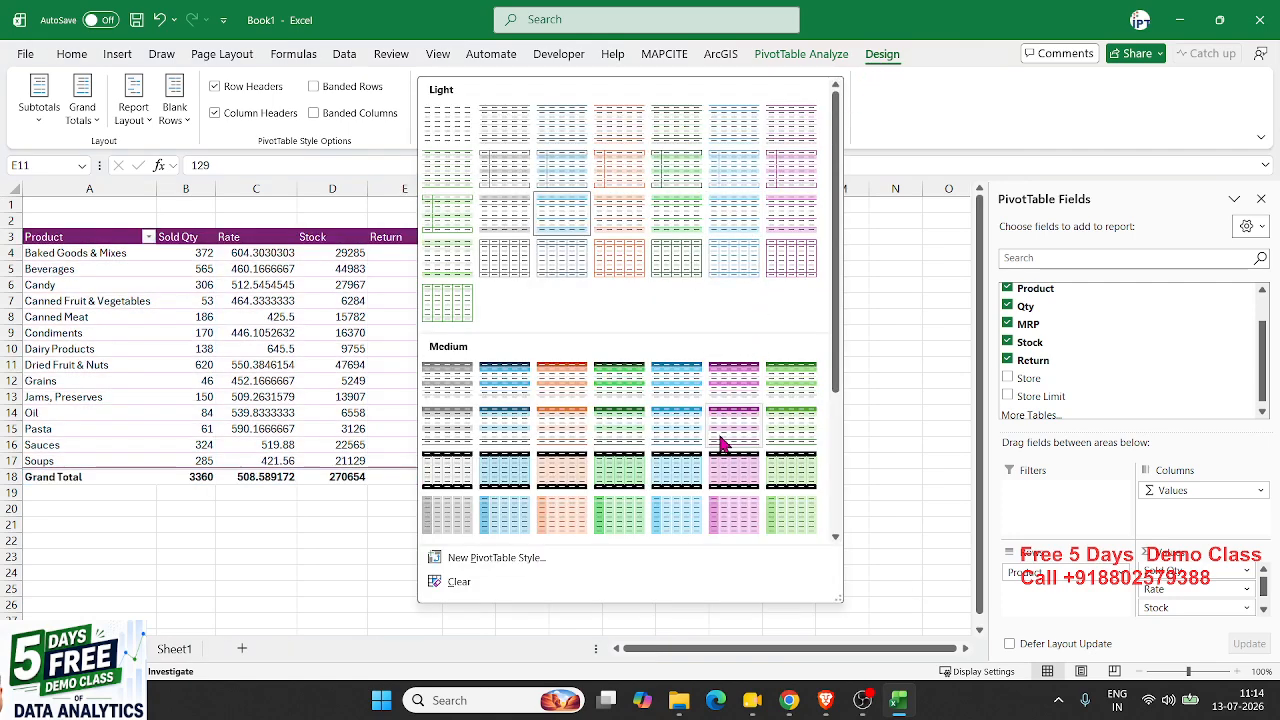
scroll(668, 487, down, 3)
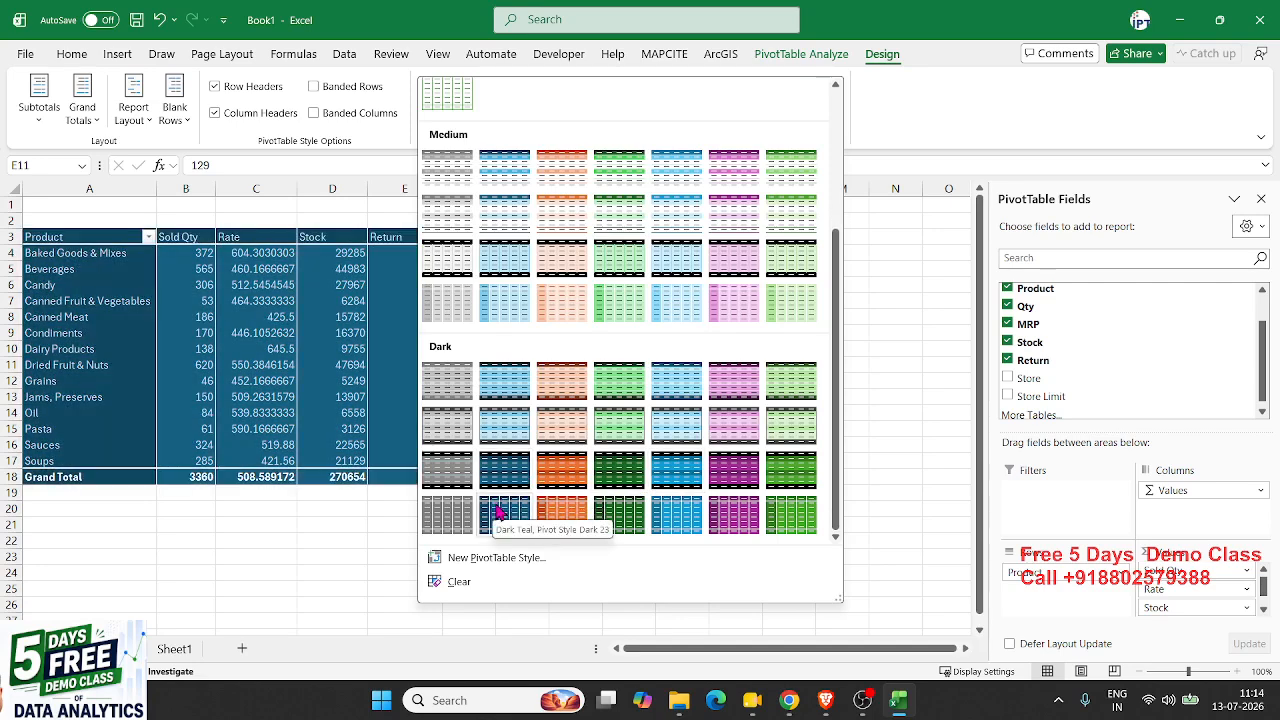
scroll(573, 530, up, 3)
click(252, 345)
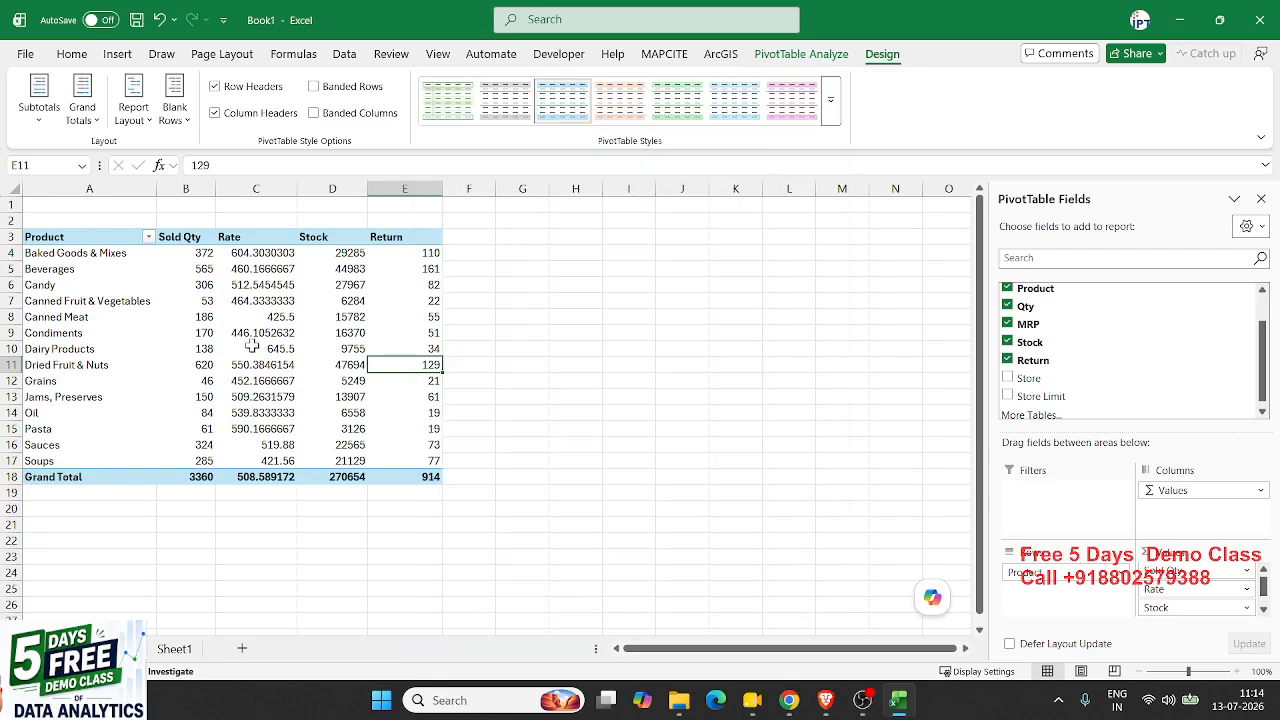
Apply all borders and centre alignment to the whole product summary PivotTable, from the Product header to the Grand Total row.
click(83, 239)
drag(83, 238, 410, 477)
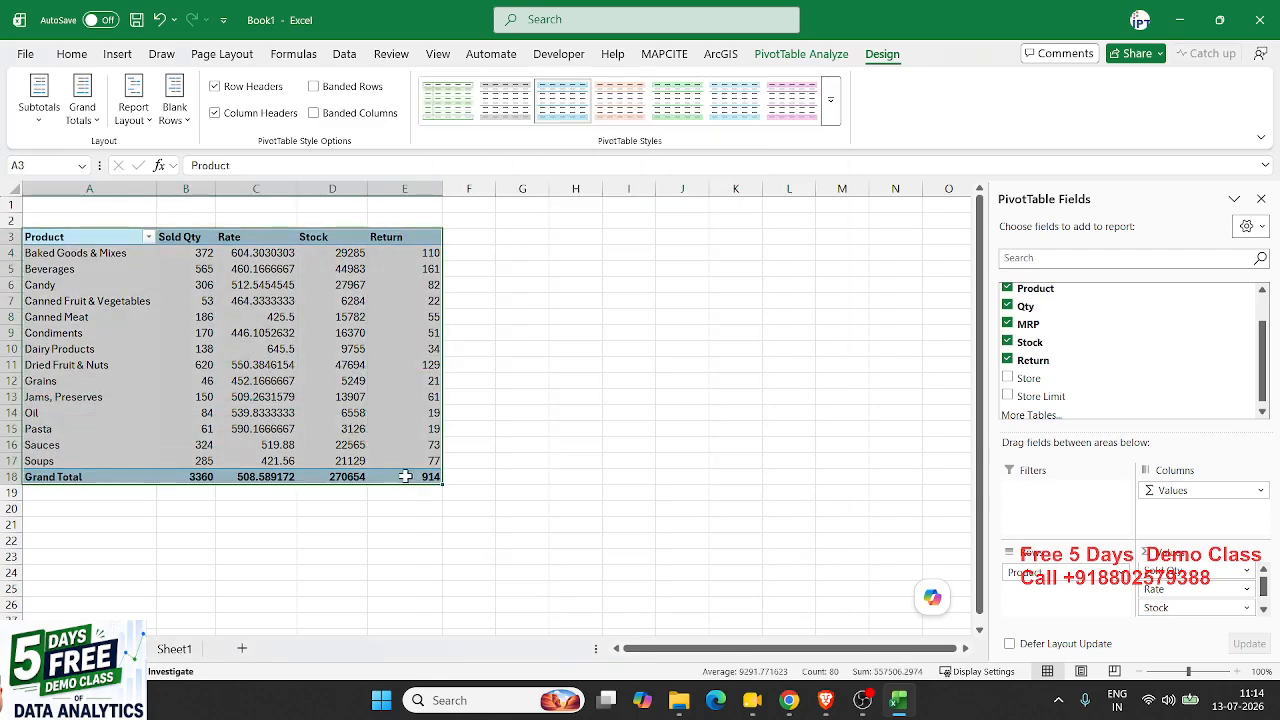
click(76, 57)
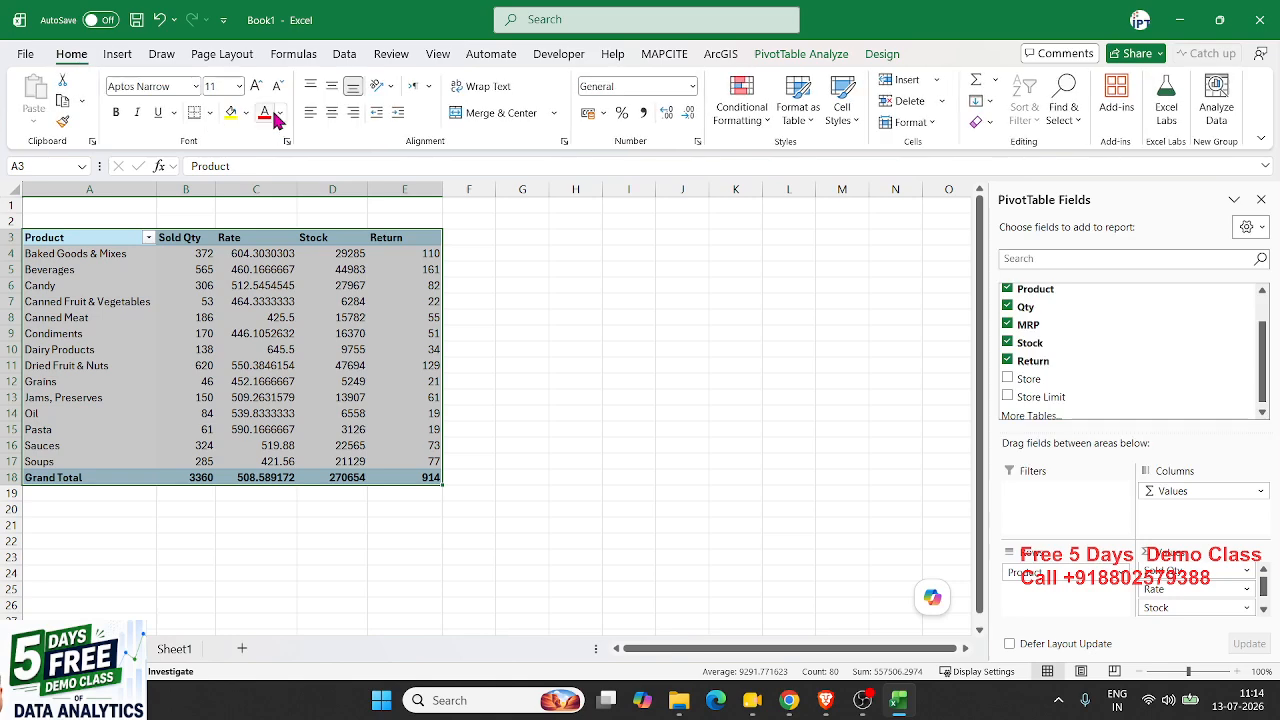
click(207, 112)
click(221, 284)
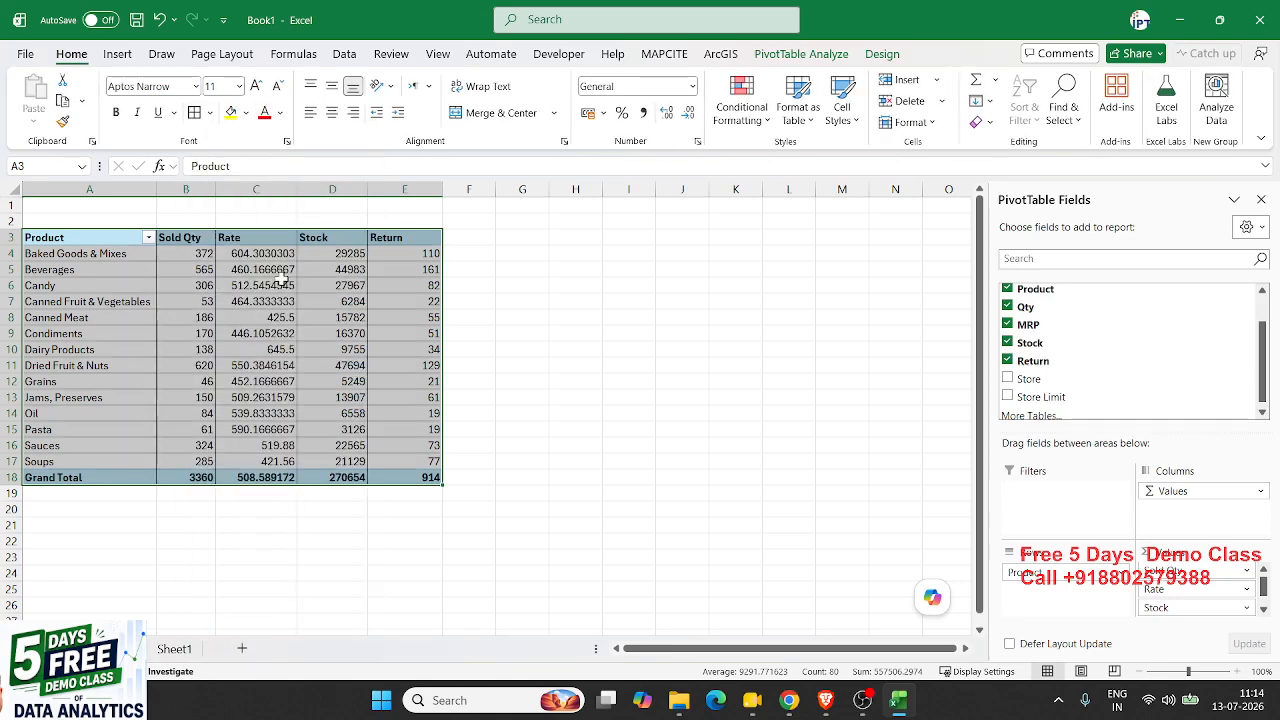
click(332, 113)
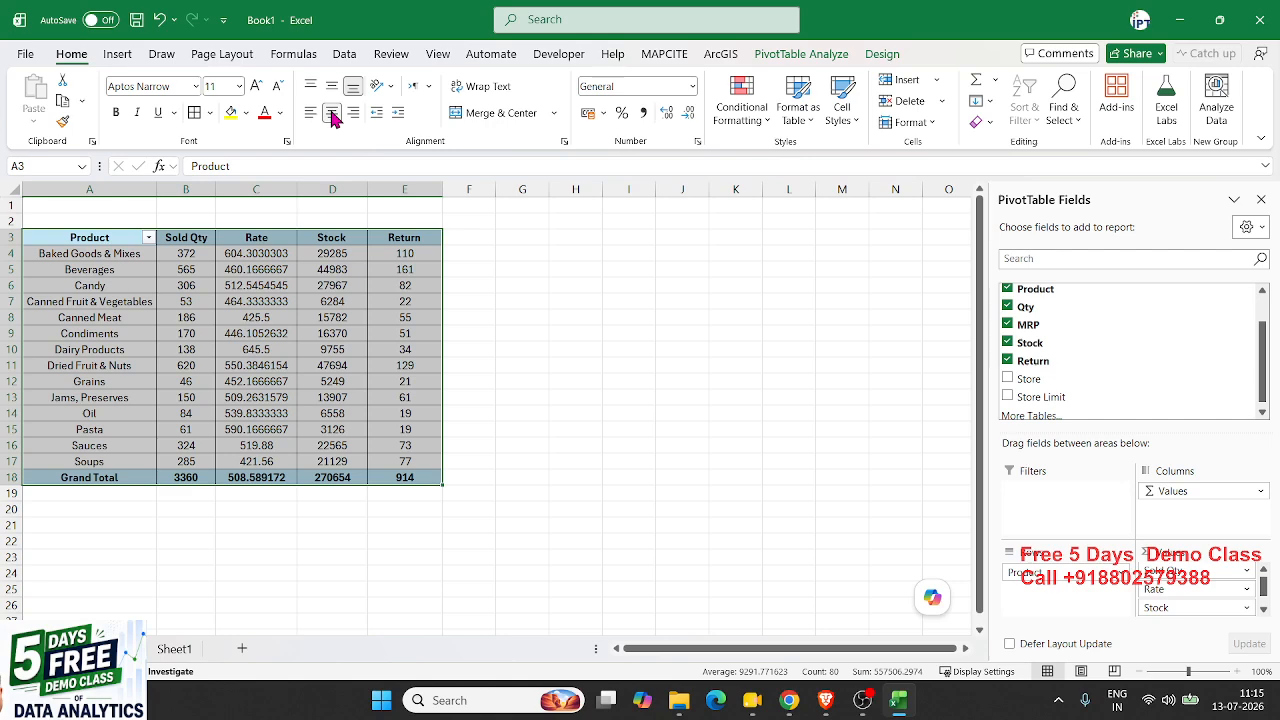
click(332, 412)
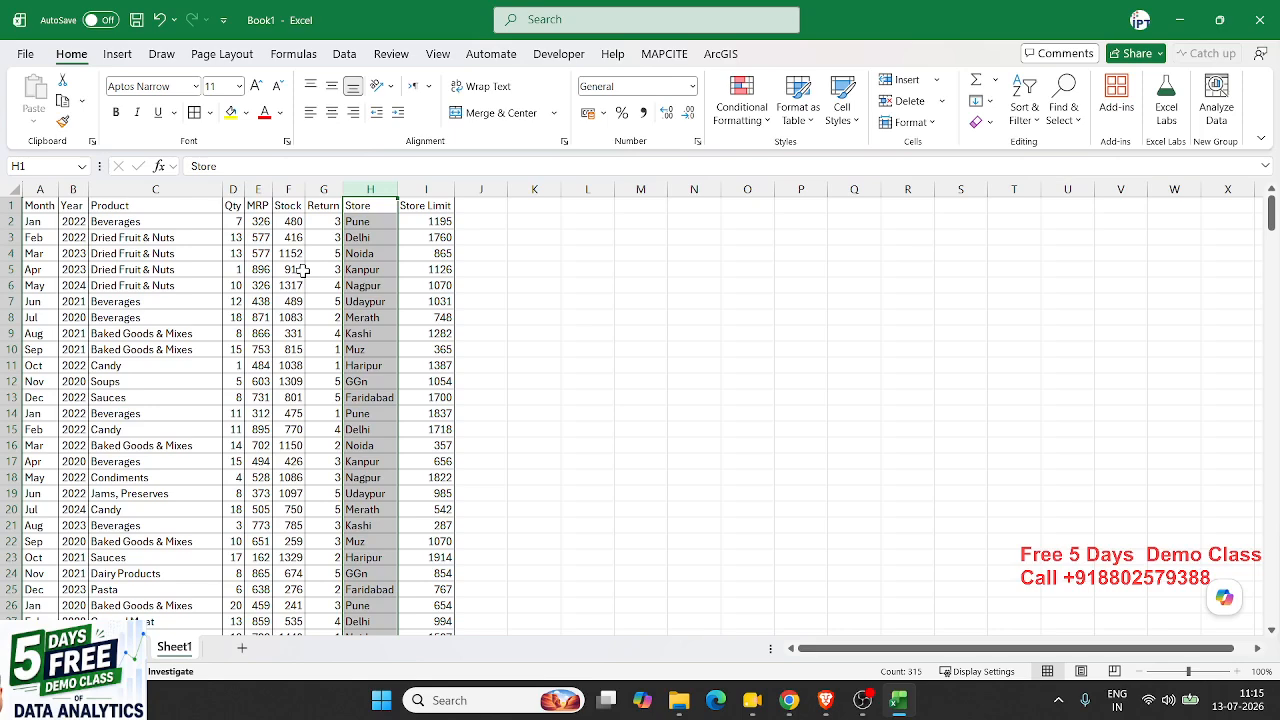
Insert a second PivotTable on a new worksheet from the Sheet1 sales data range A1:I315.
click(40, 207)
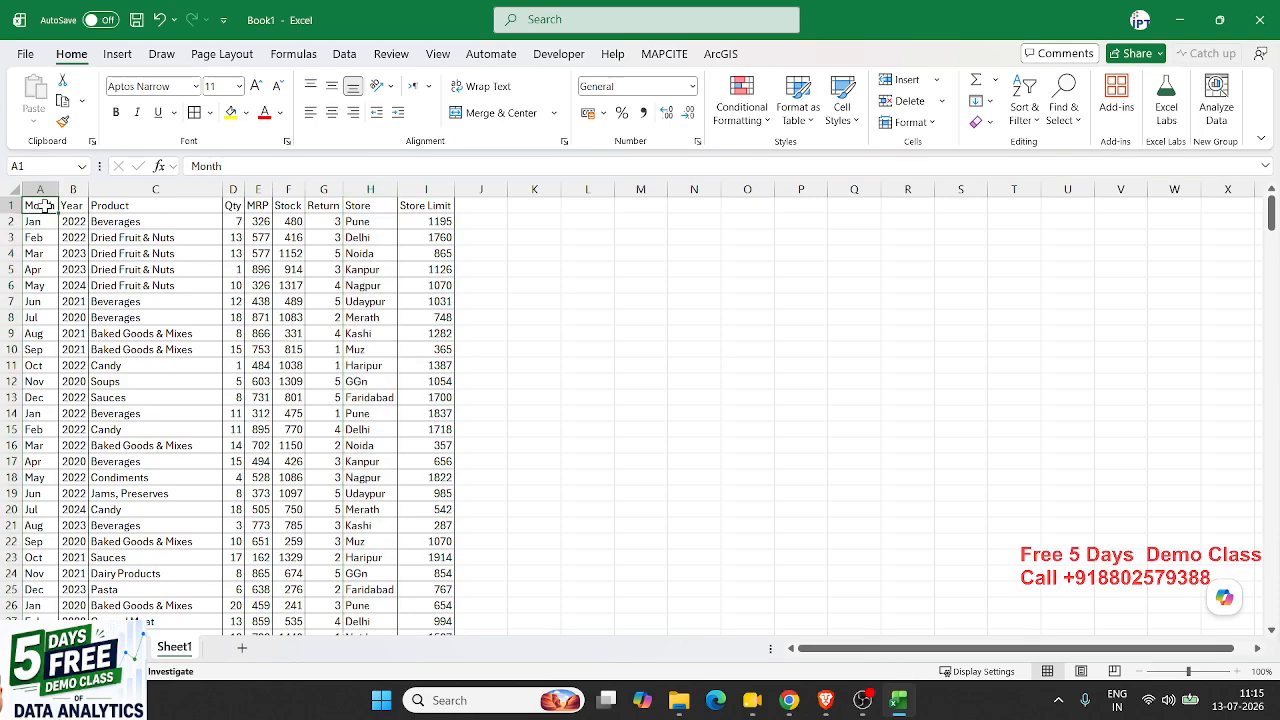
click(118, 56)
click(40, 95)
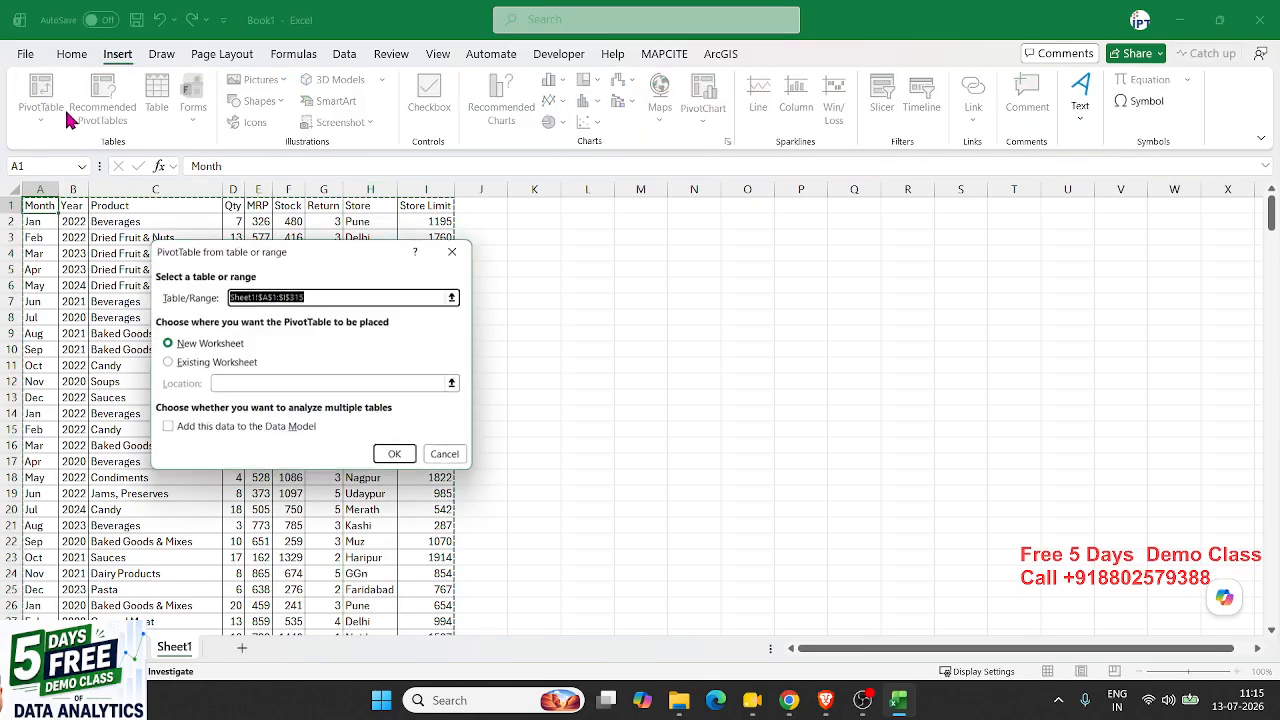
click(401, 455)
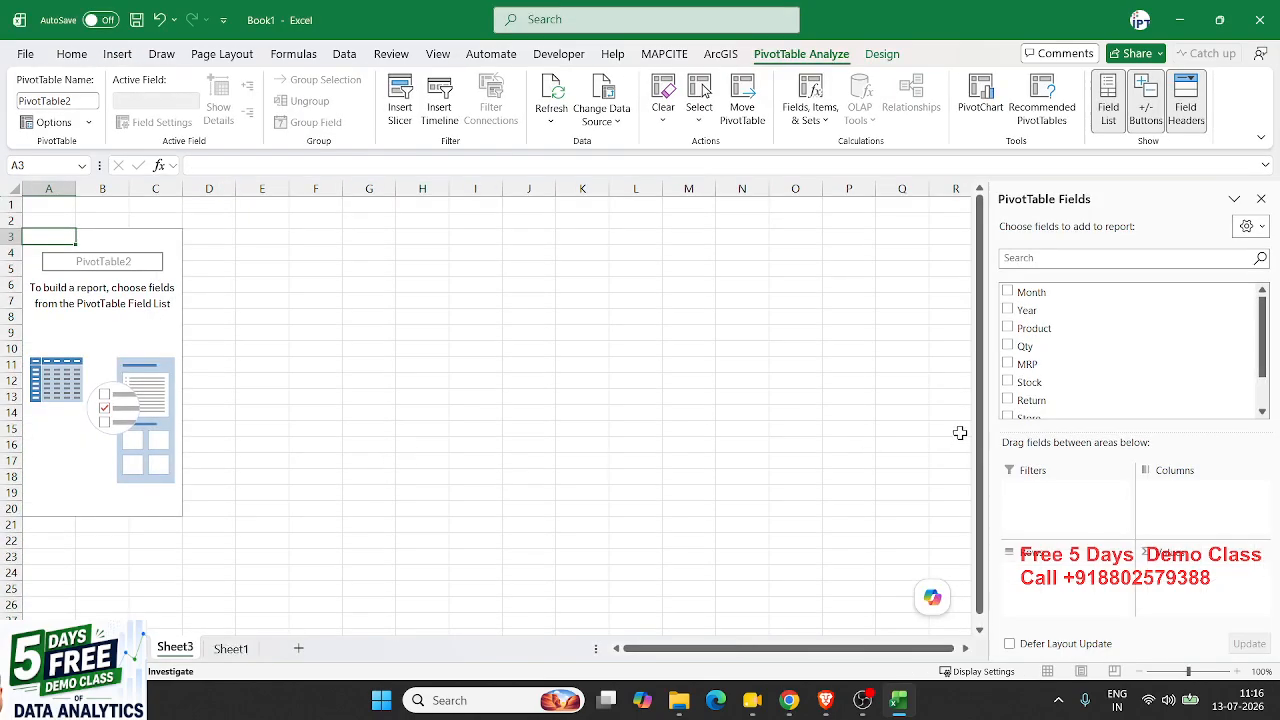
Lay out the new PivotTable with Product as rows, Store as columns and Qty as summed values.
drag(1030, 333, 1088, 600)
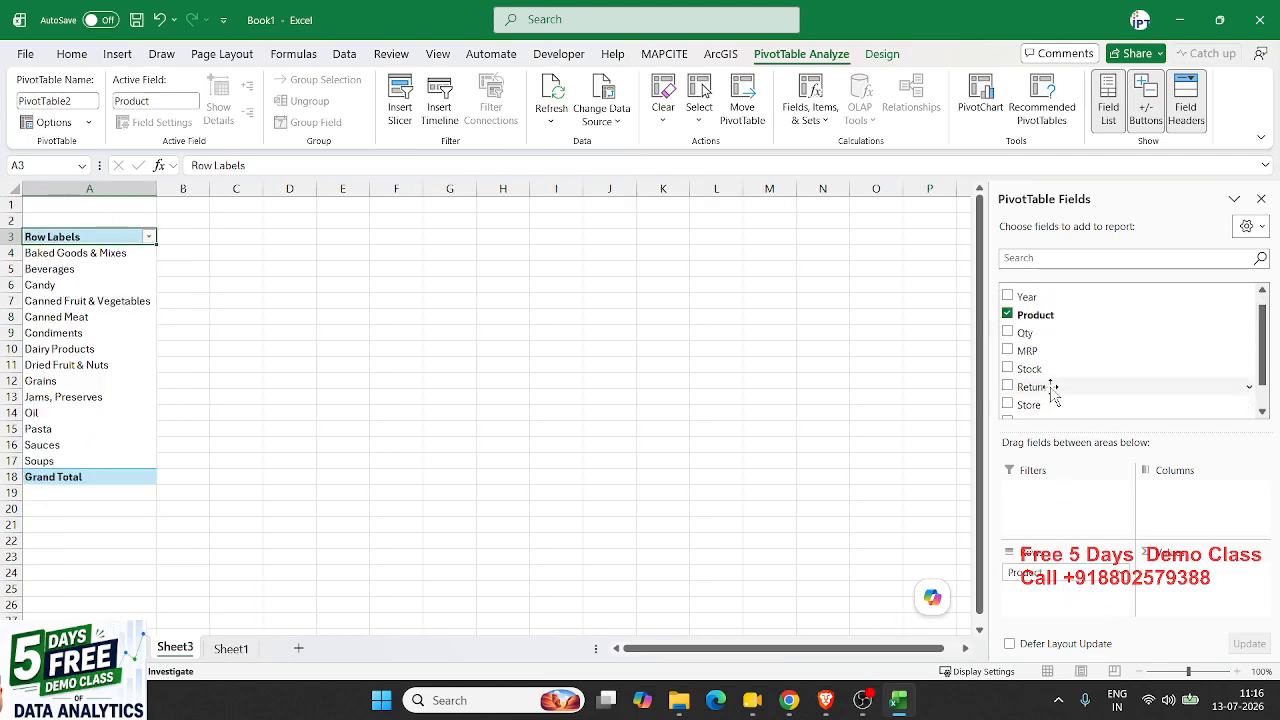
mouse_move(1045, 375)
mouse_down()
mouse_move(1130, 495)
mouse_move(1180, 500)
mouse_move(1108, 331)
mouse_up()
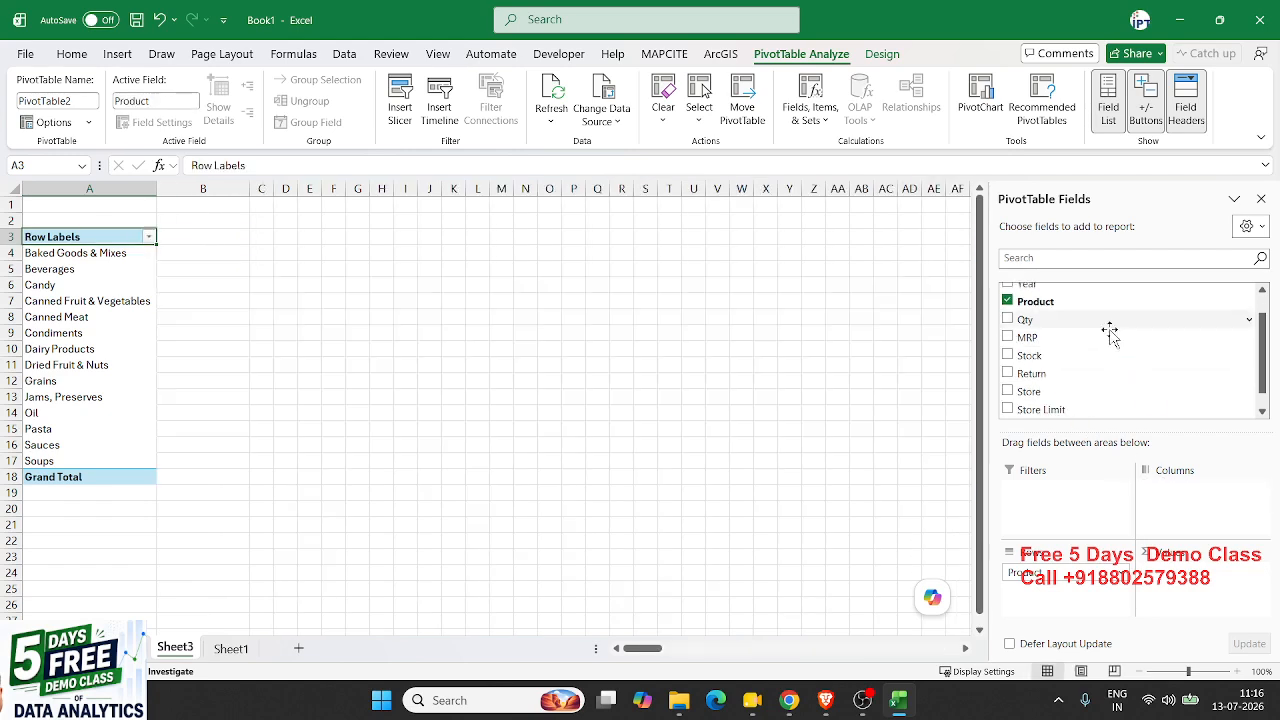
drag(1035, 391, 1197, 490)
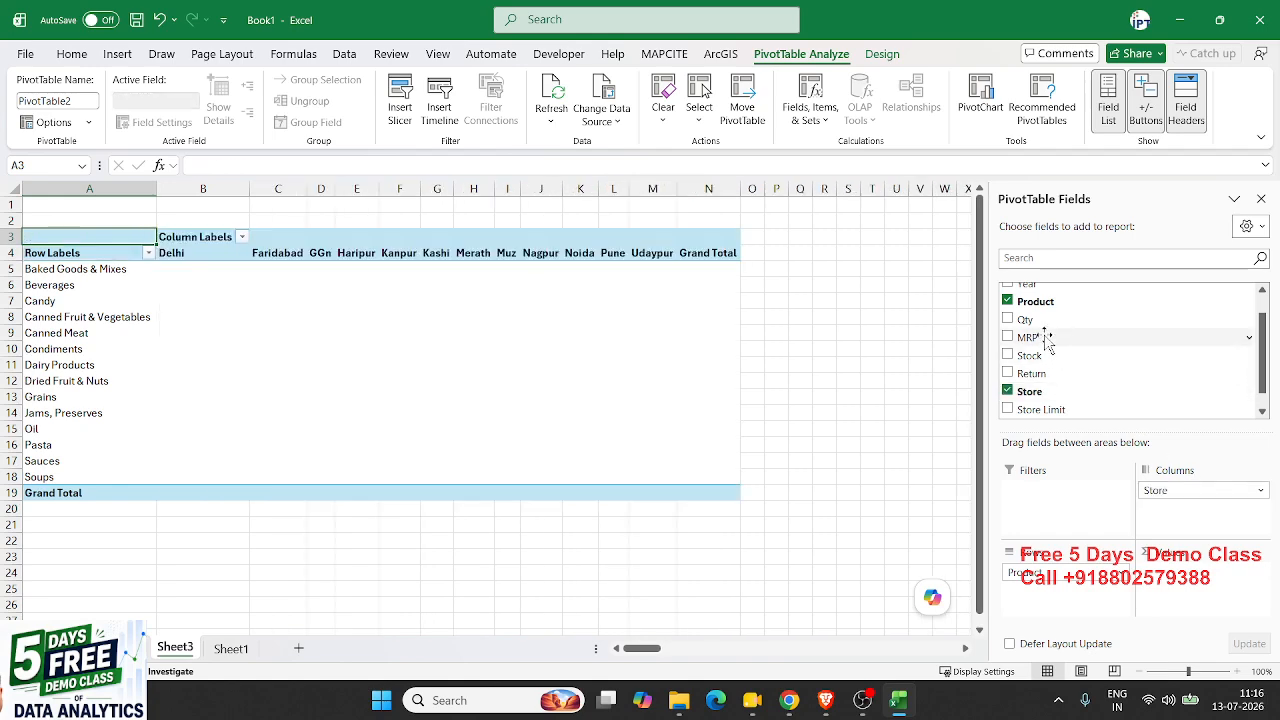
drag(1045, 321, 1185, 585)
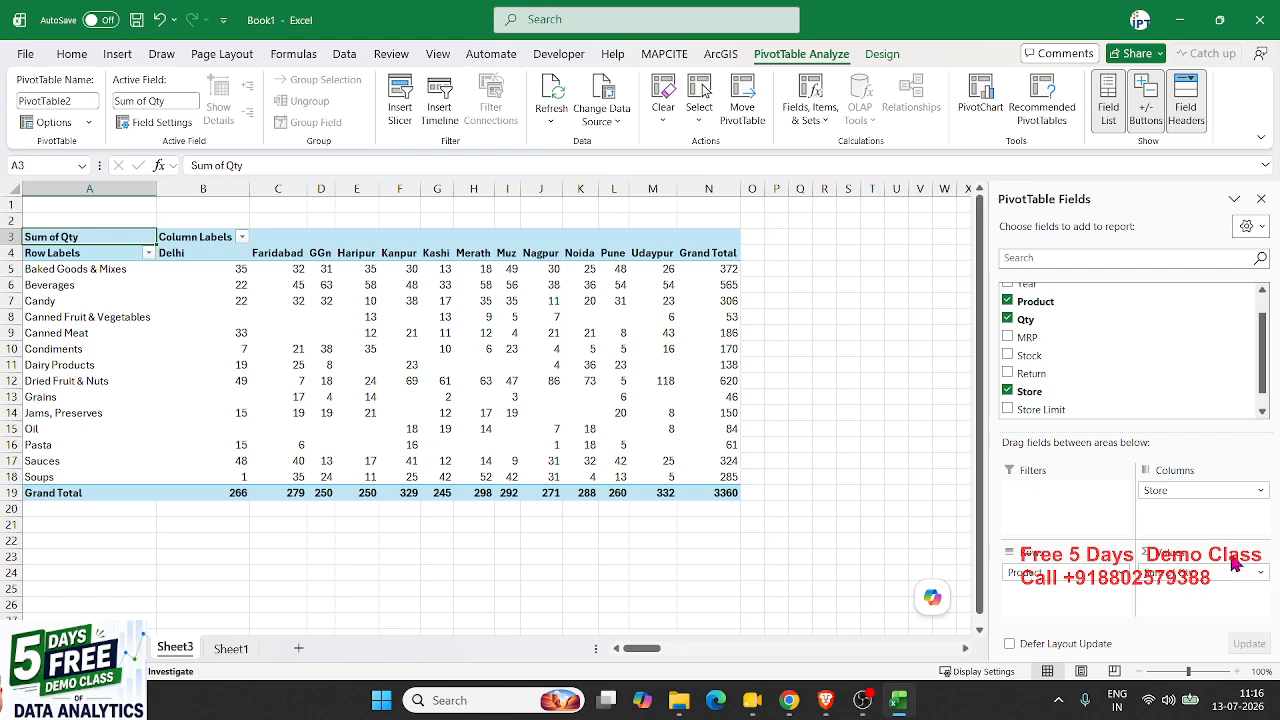
Set the PivotTable options to show 0 in the empty product and store cells.
click(205, 321)
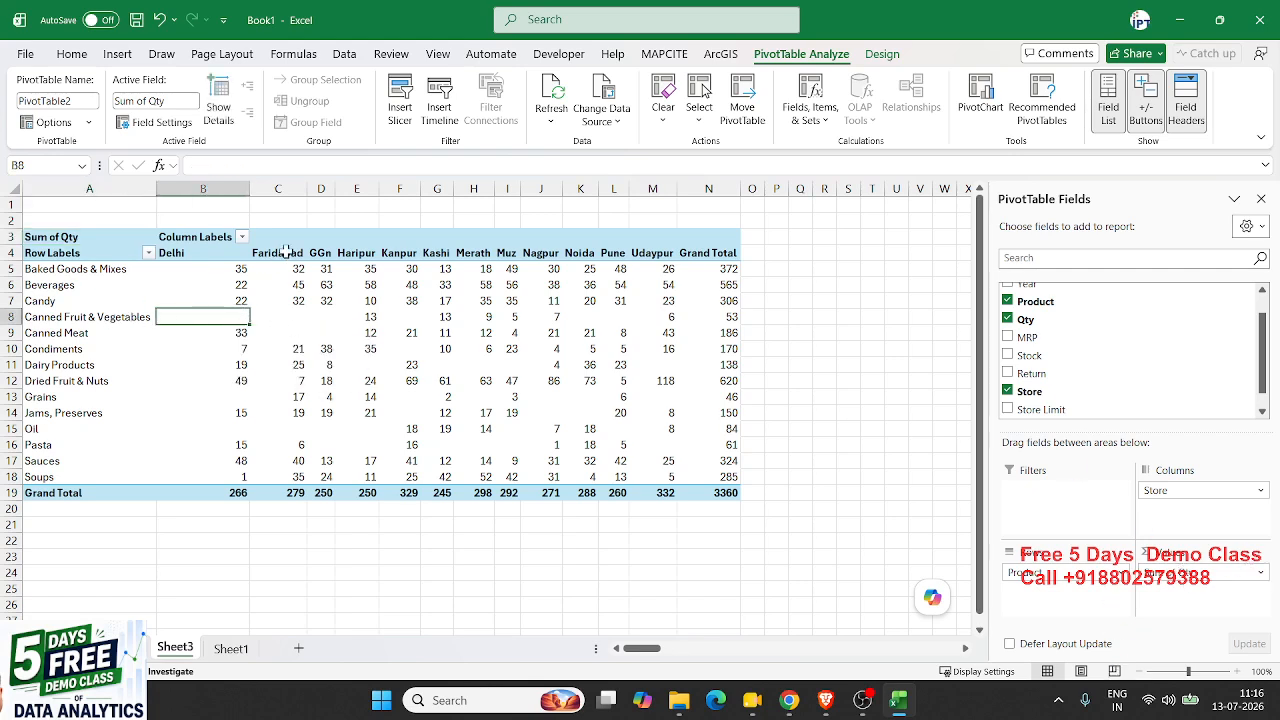
click(112, 306)
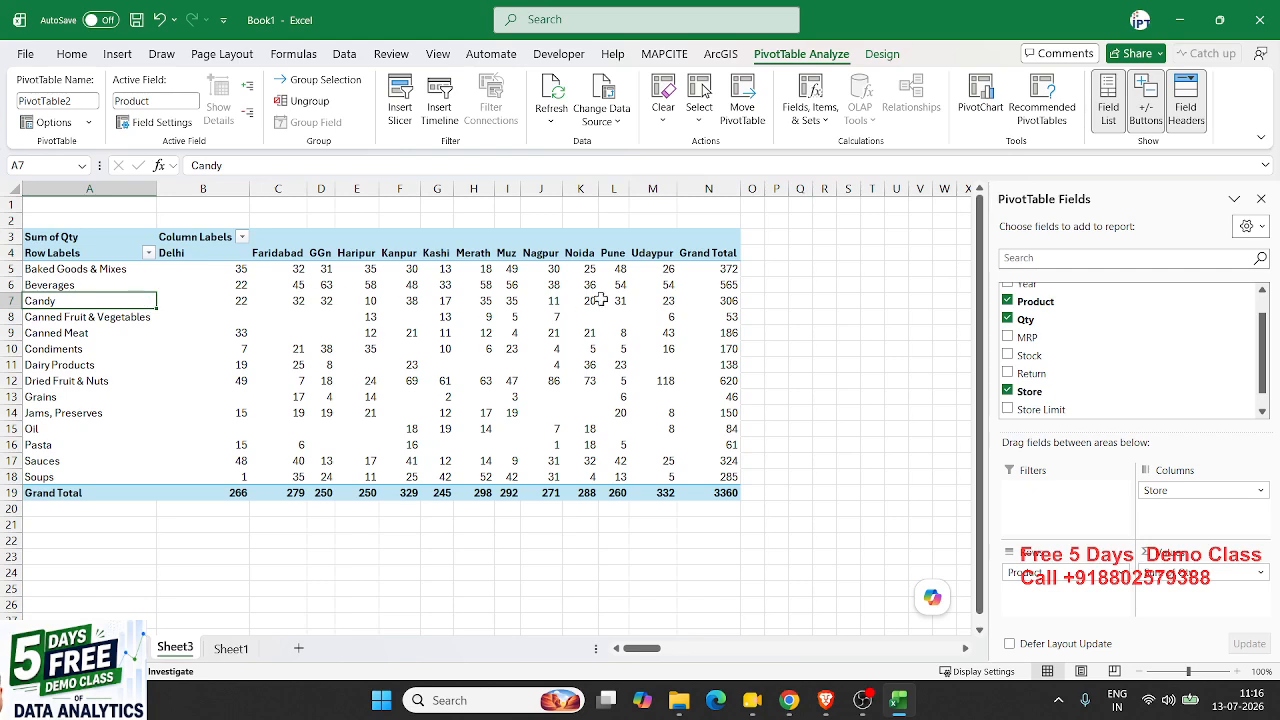
click(93, 338)
click(296, 337)
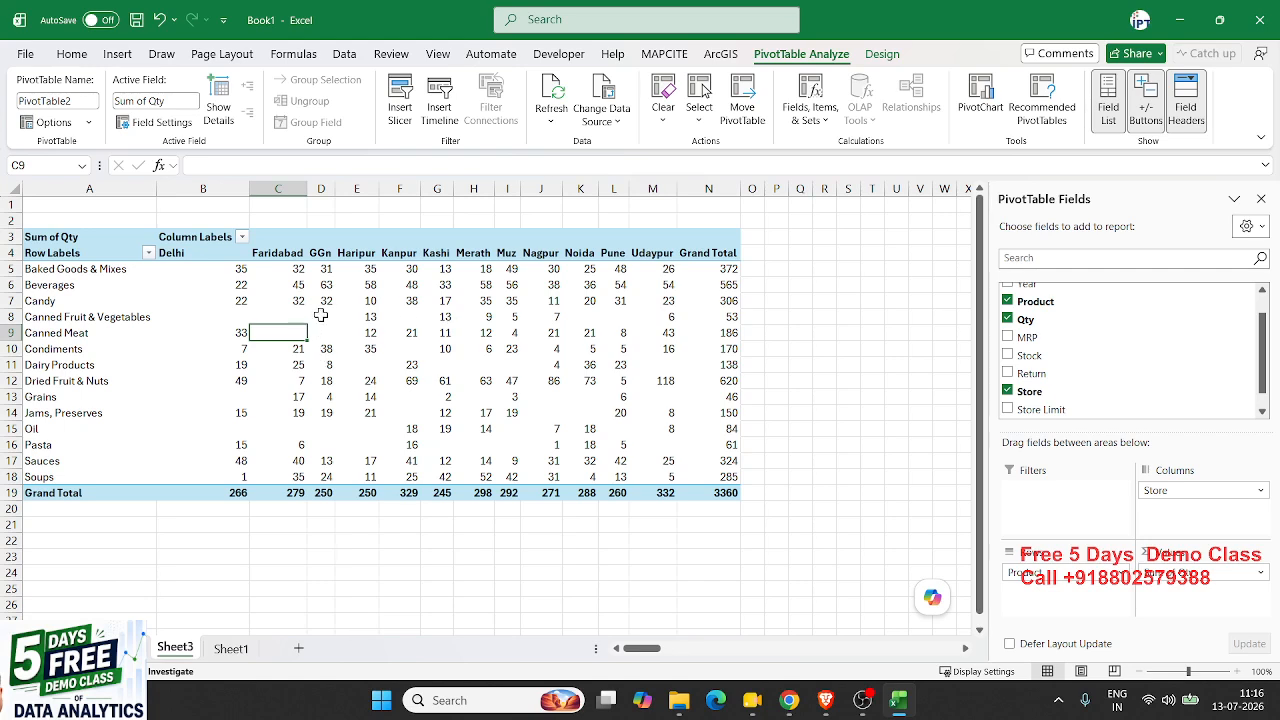
right_click(319, 317)
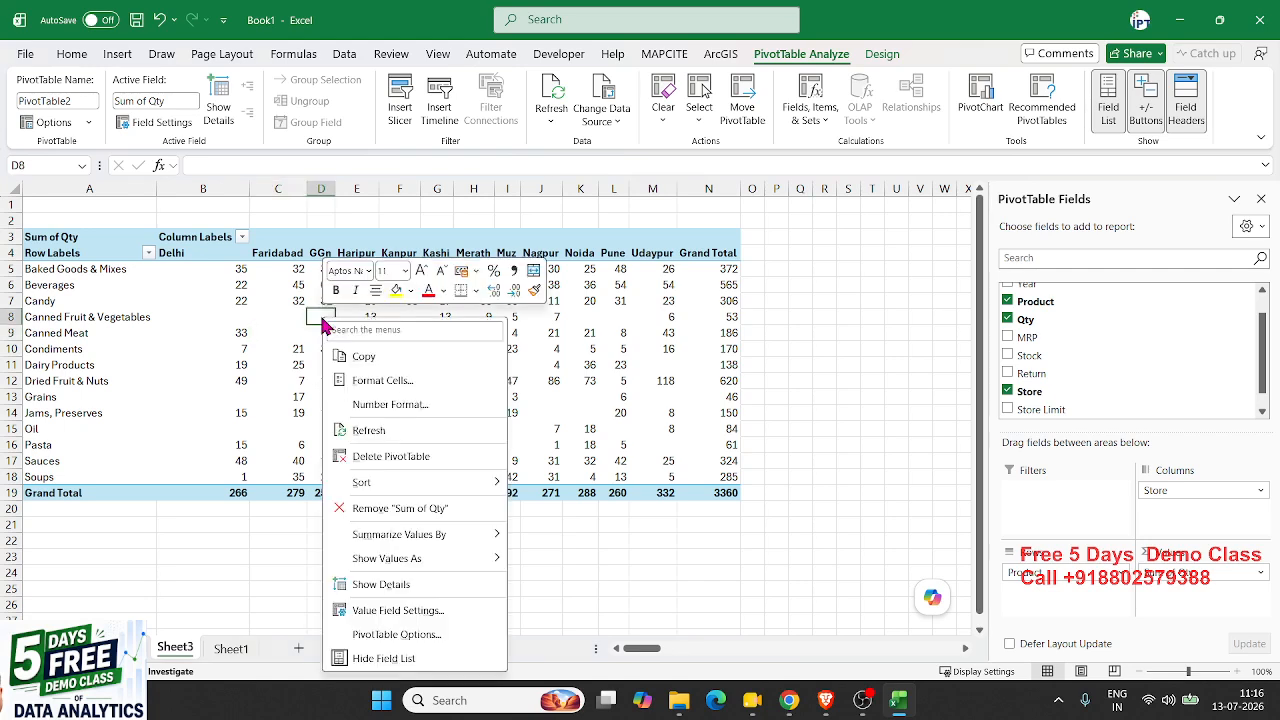
click(398, 634)
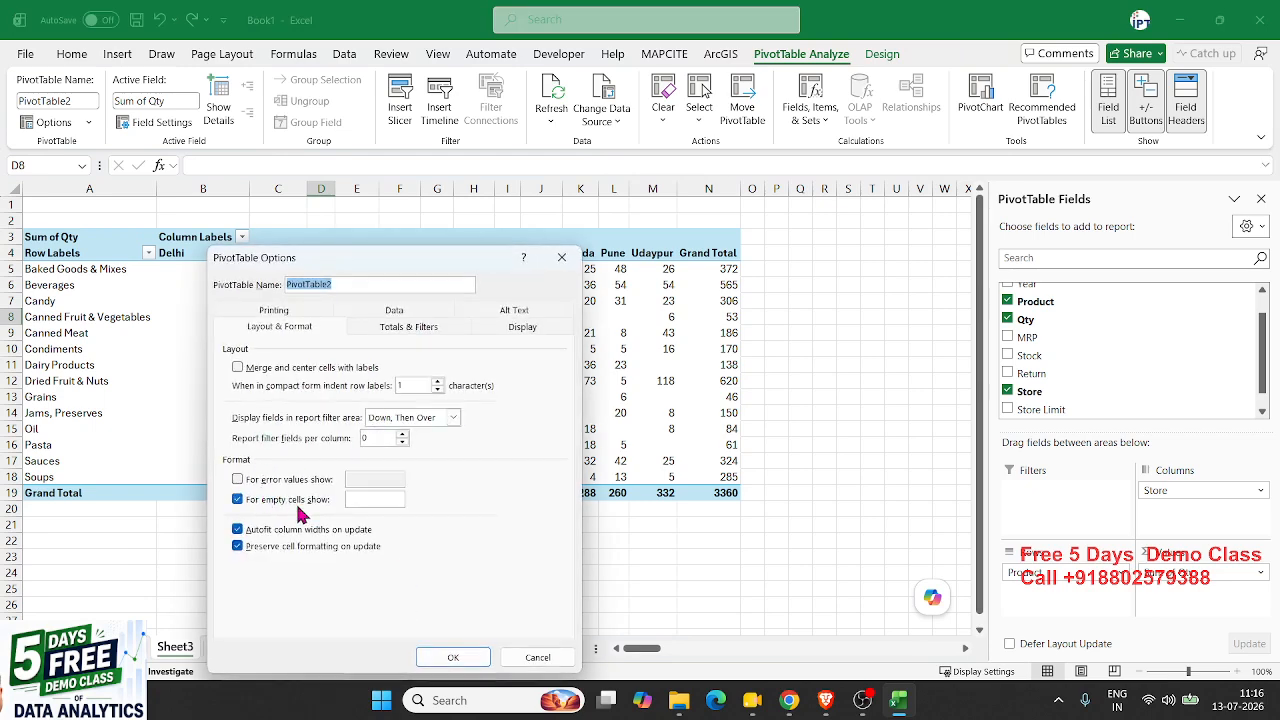
click(366, 499)
text(0)
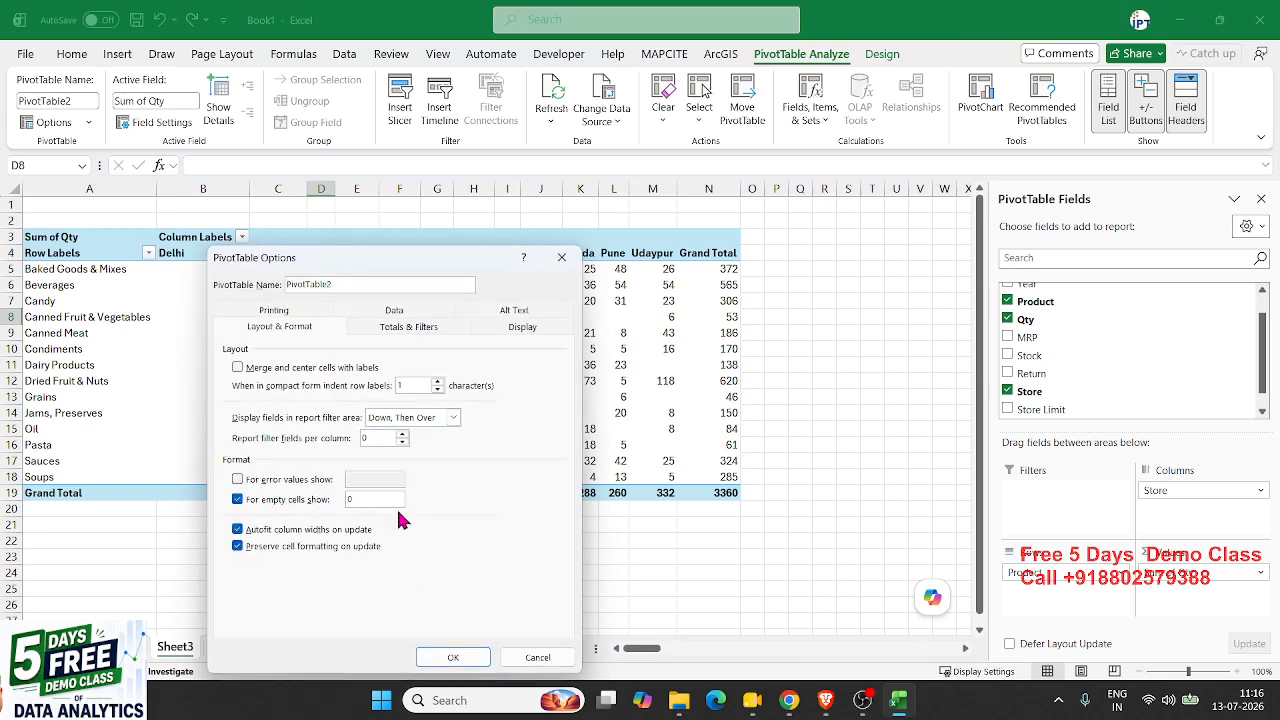
click(455, 660)
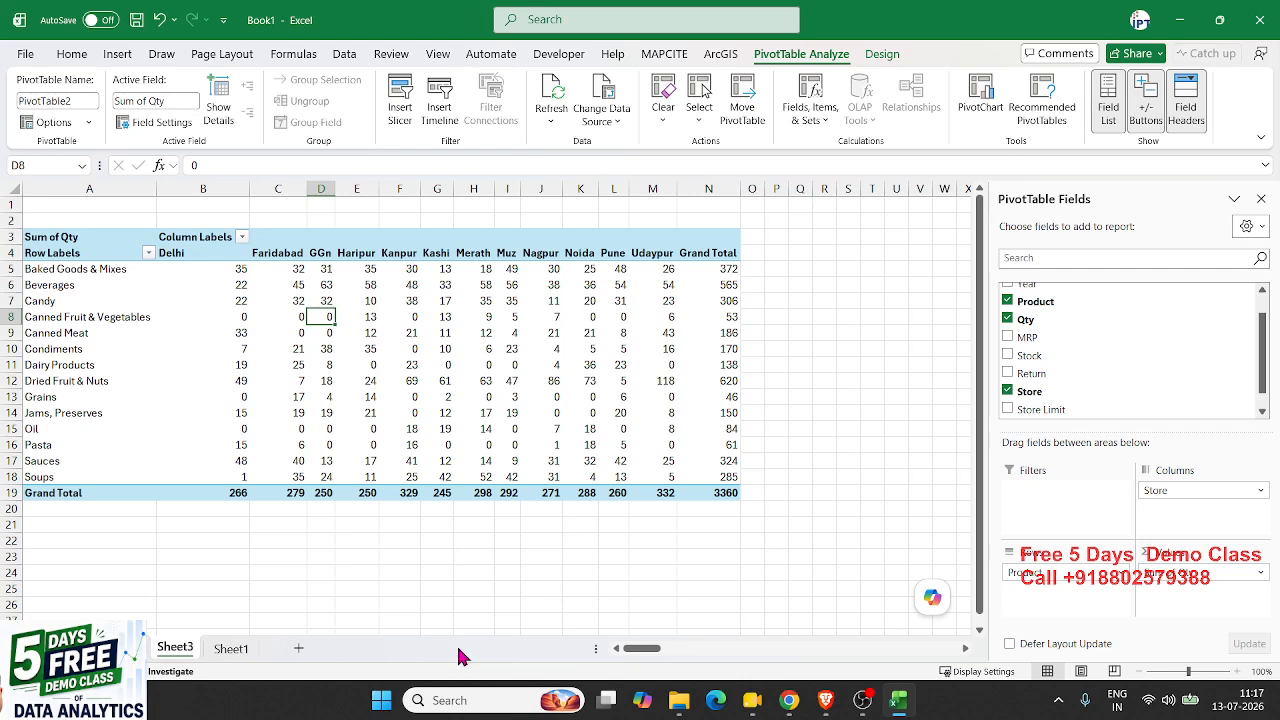
Add the MRP field to the PivotTable's values alongside Qty.
click(1075, 341)
scroll(1075, 341, down, 1)
scroll(1073, 375, up, 1)
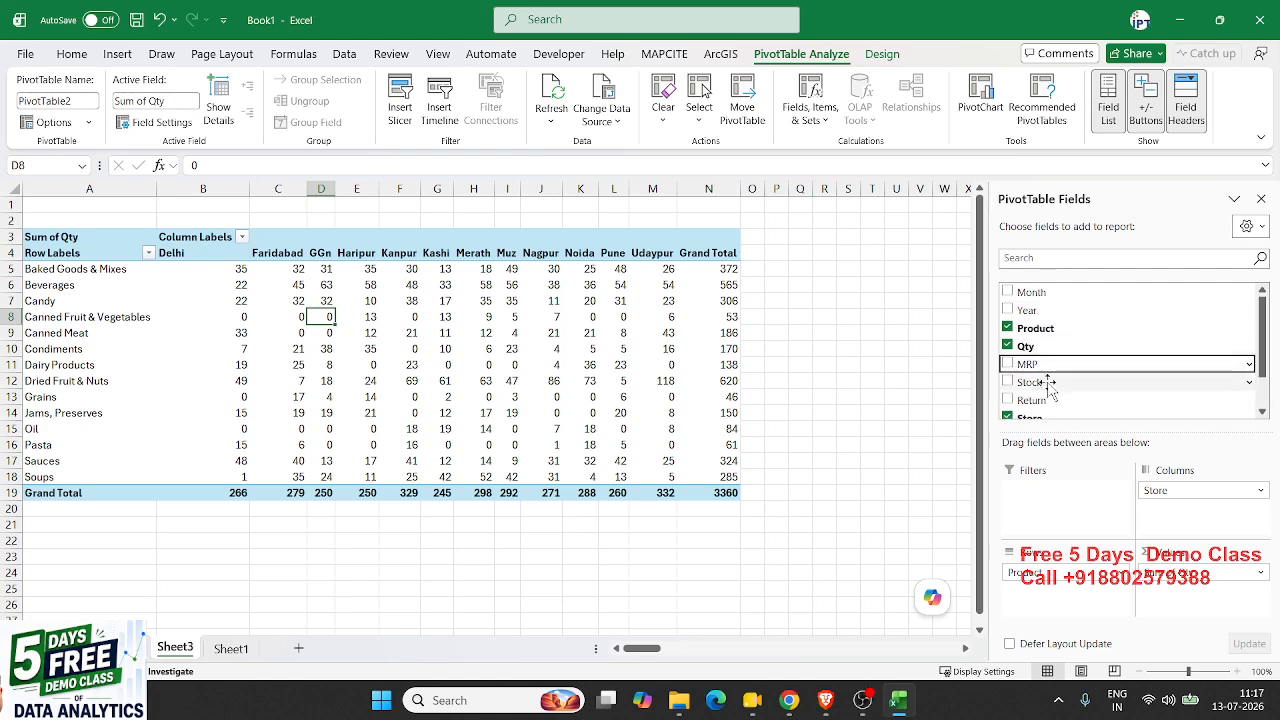
drag(1040, 364, 1172, 595)
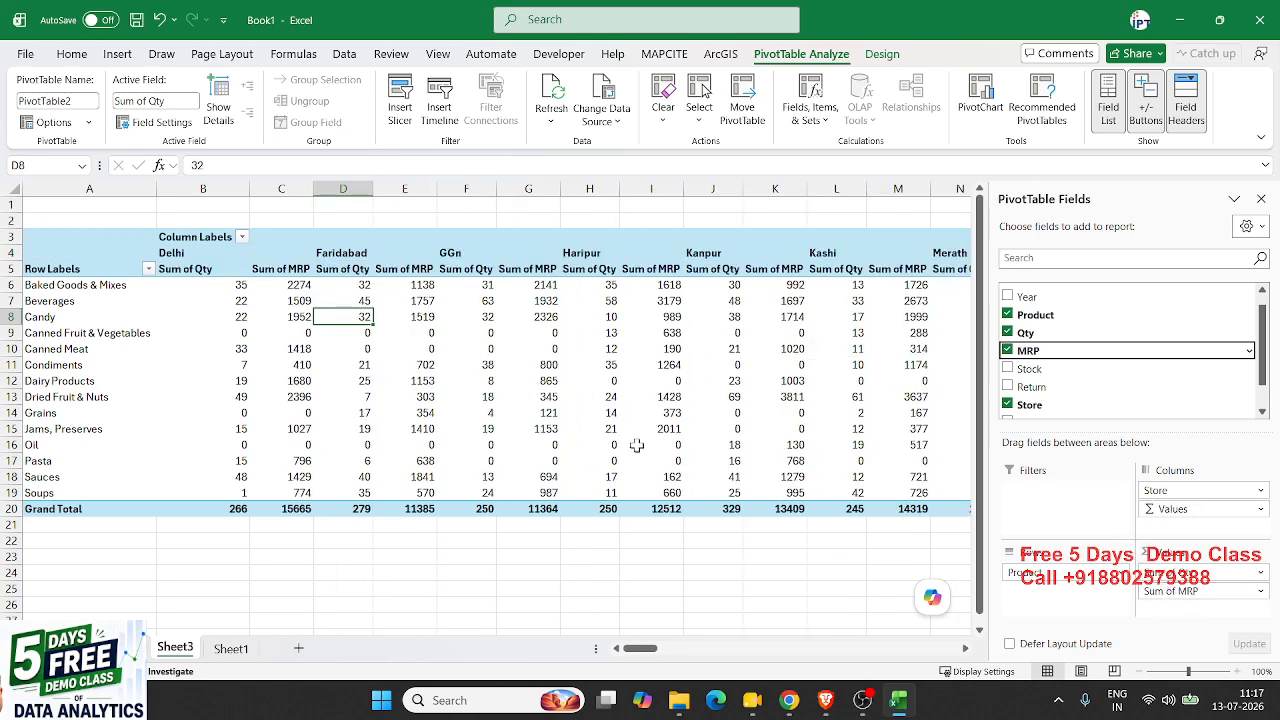
View the value field settings of the Sum of Qty column.
click(199, 272)
double_click(199, 272)
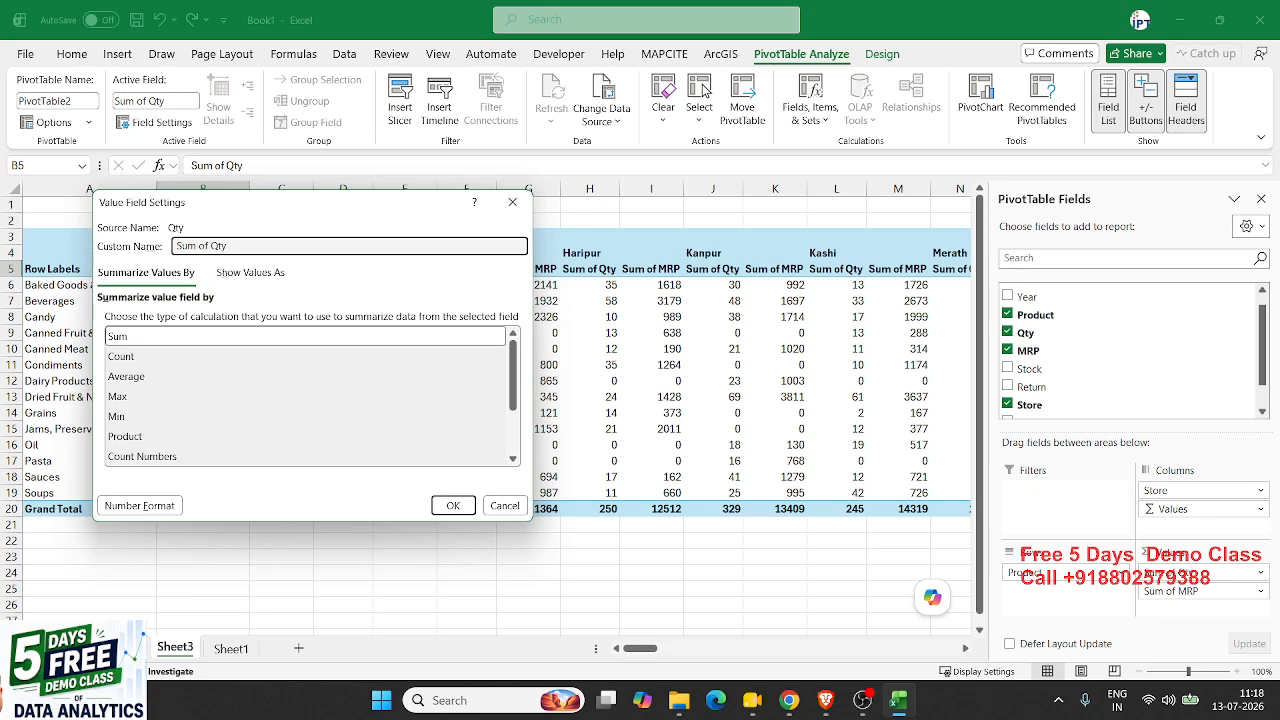
key(Return)
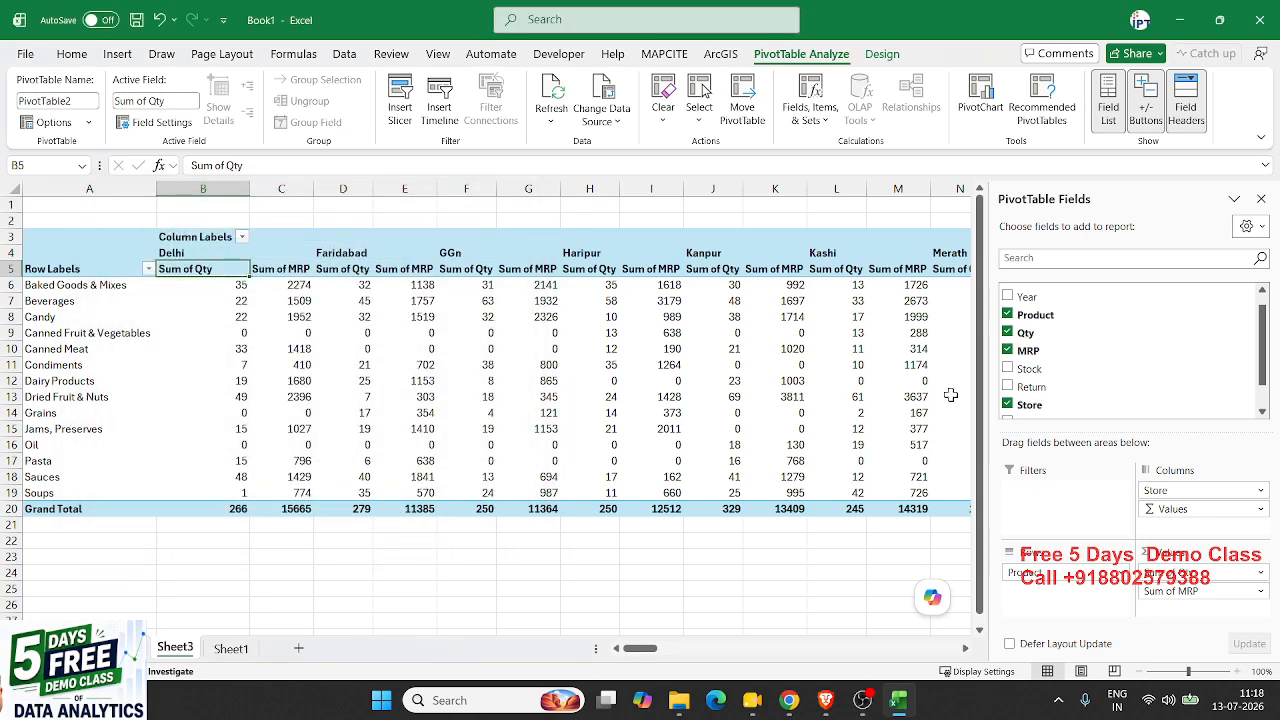
Move the Store field from columns to rows beneath Product and look over the nested report.
drag(1197, 495, 1106, 611)
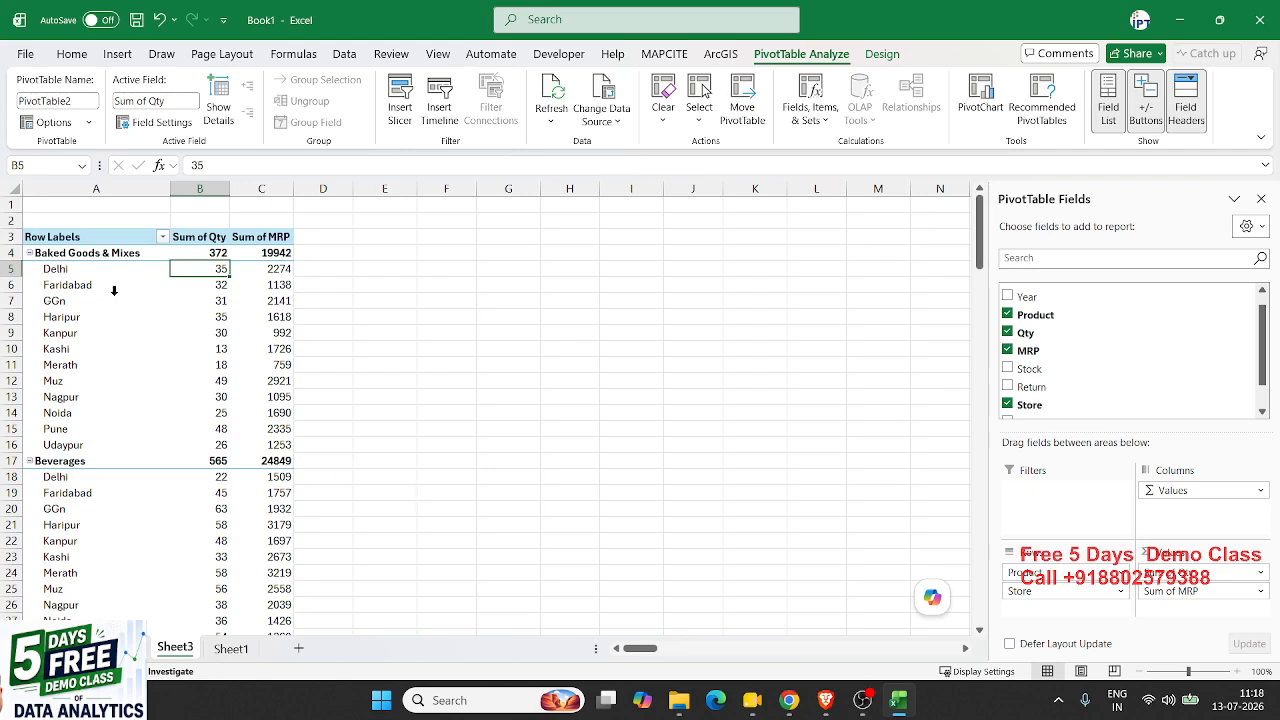
click(104, 257)
click(101, 268)
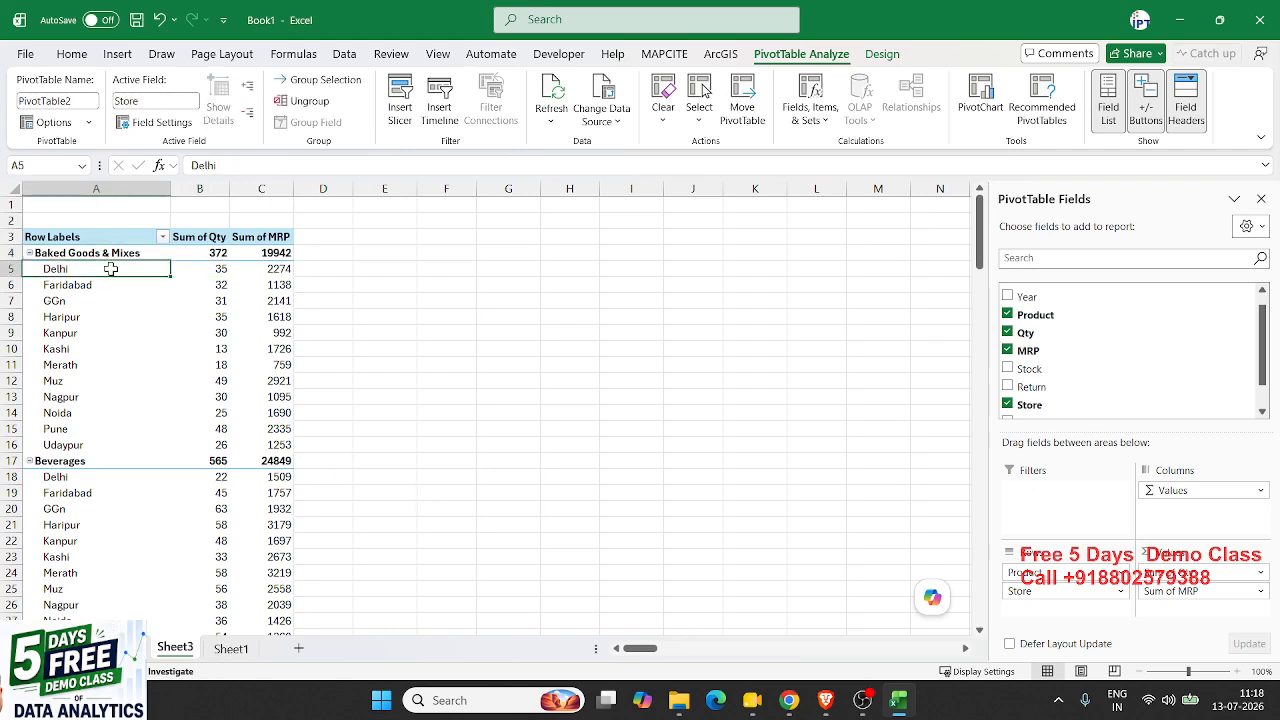
click(185, 278)
click(252, 277)
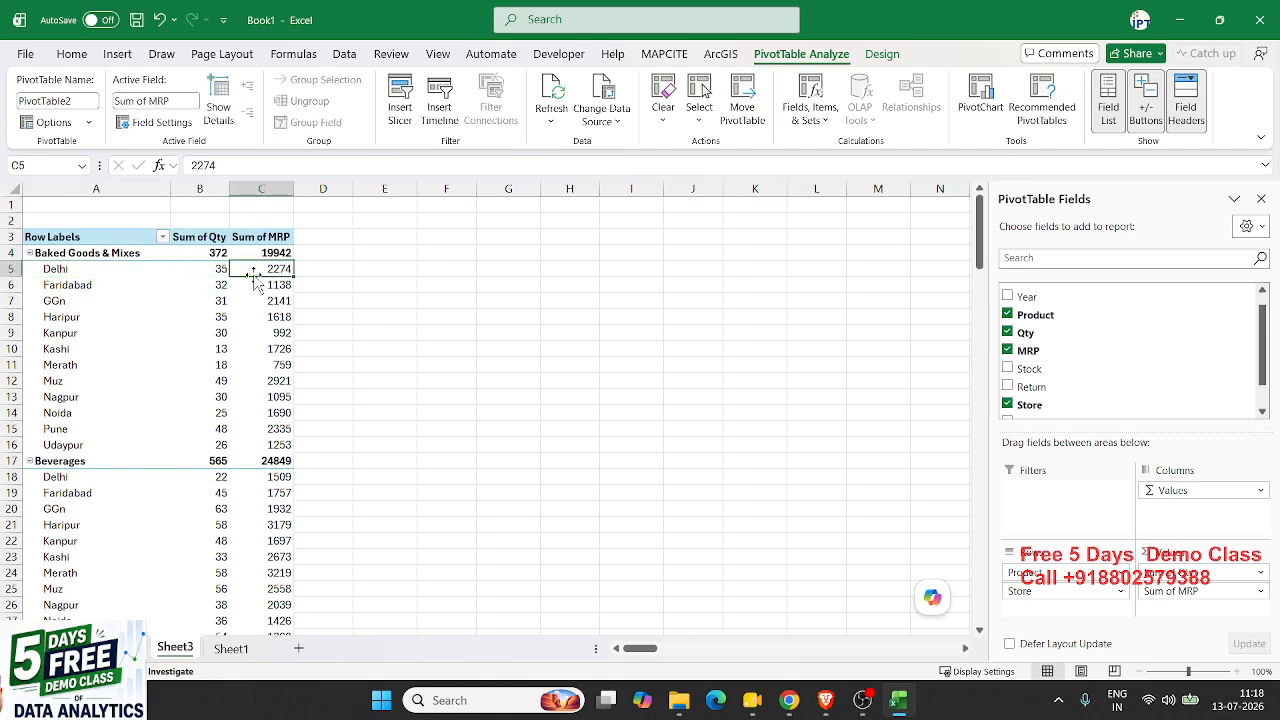
scroll(255, 283, down, 20)
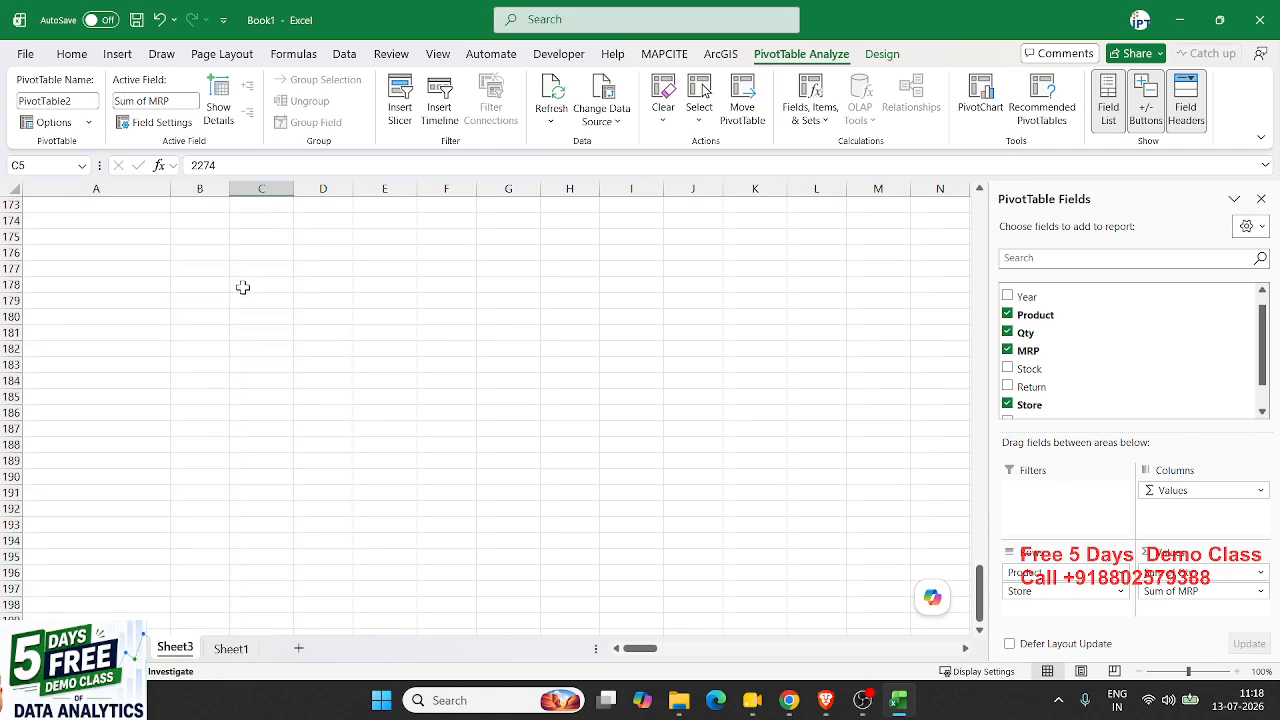
scroll(242, 287, up, 20)
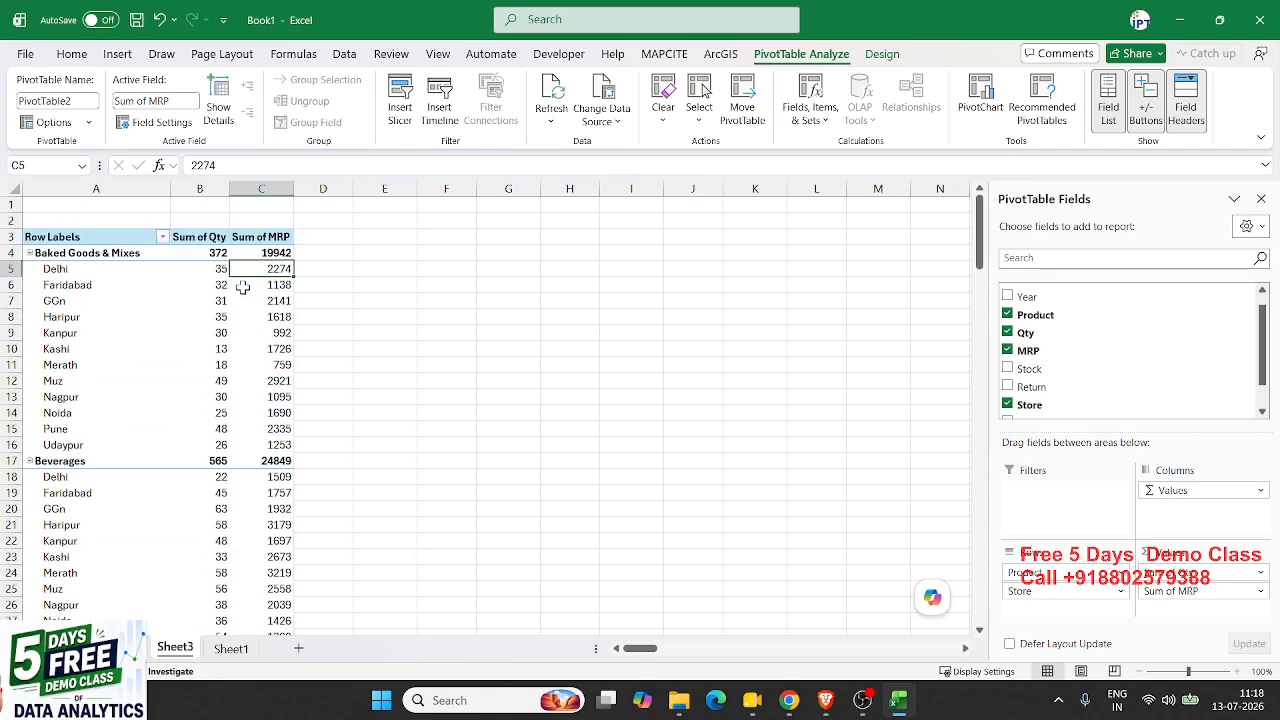
Collapse and re-expand the store rows of the Baked Goods & Mixes group.
click(31, 254)
click(31, 254)
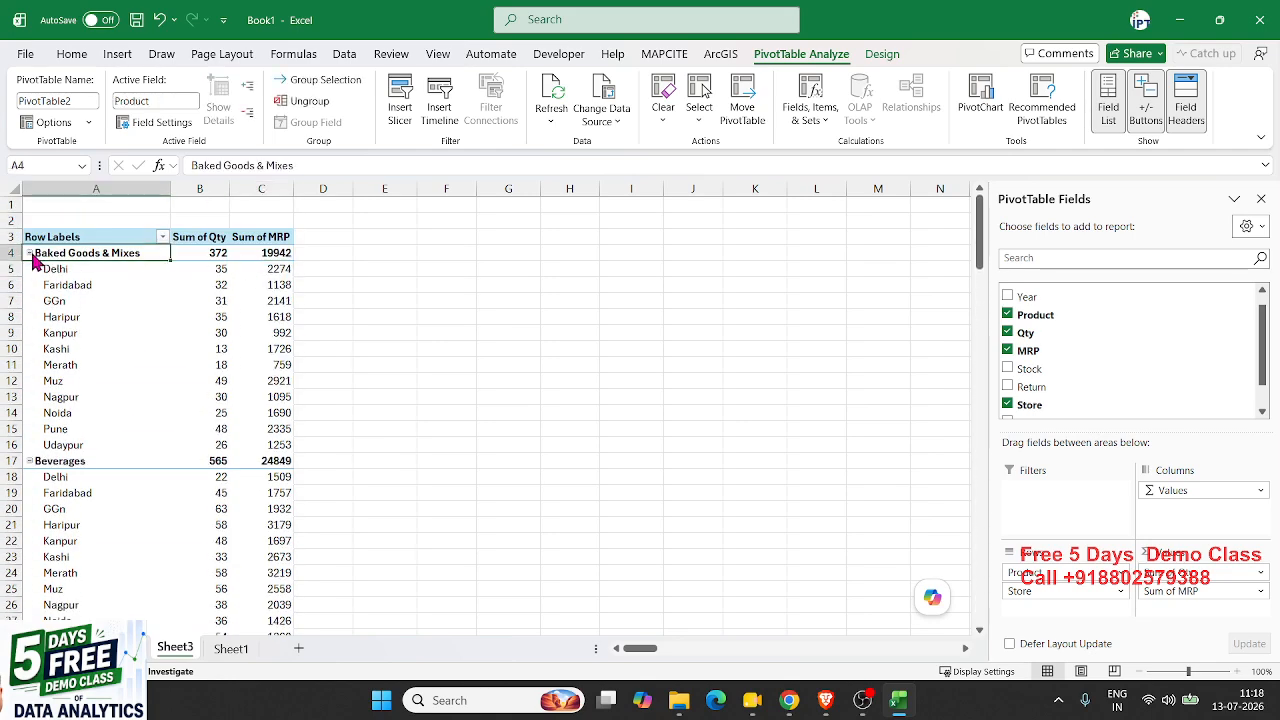
click(31, 254)
click(31, 254)
click(31, 254)
click(31, 254)
Toggle the whole Product field between collapsed and expanded, leaving every product group collapsed.
click(248, 113)
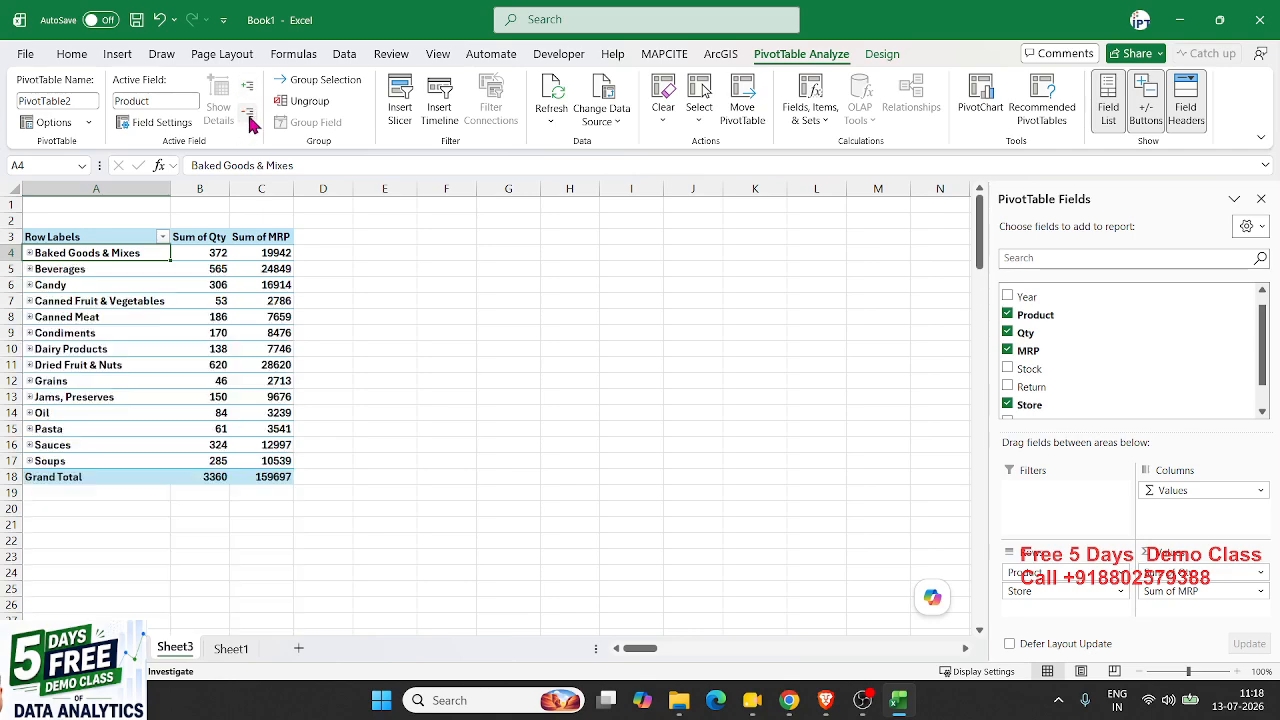
click(250, 88)
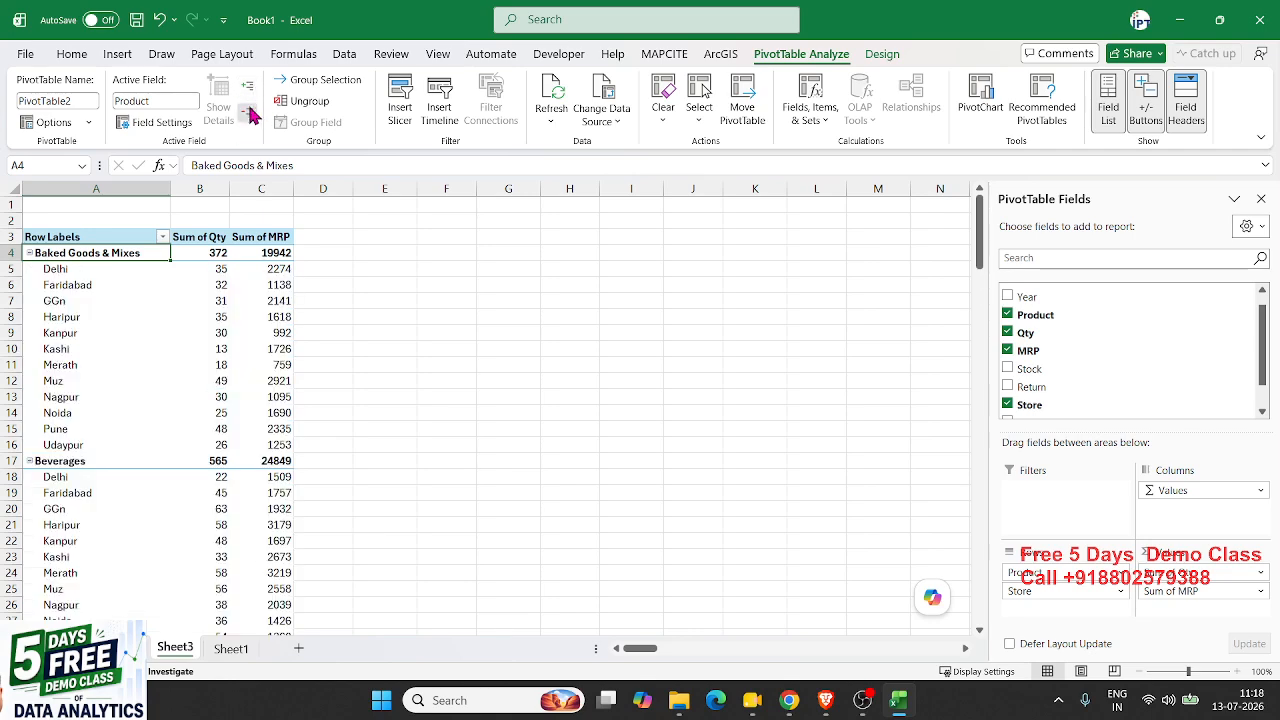
click(249, 113)
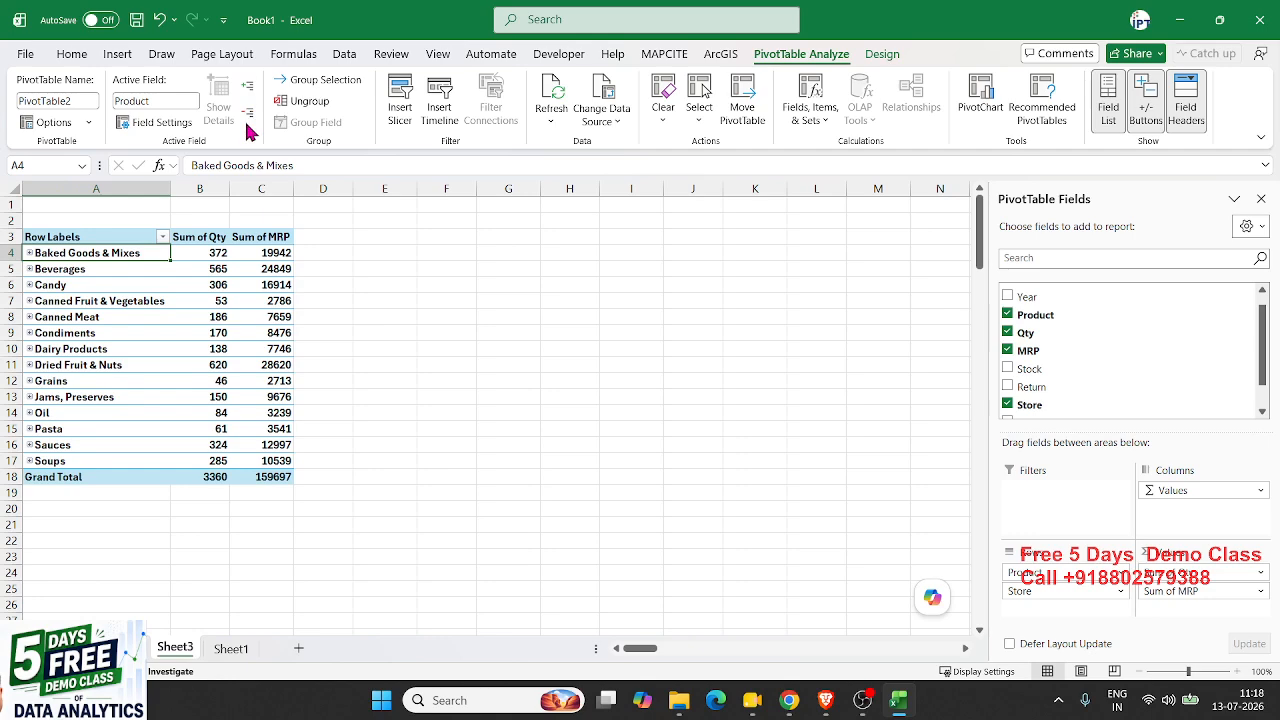
Expand the Candy group's stores, and expand the entire Product field to show all stores.
click(38, 285)
click(30, 287)
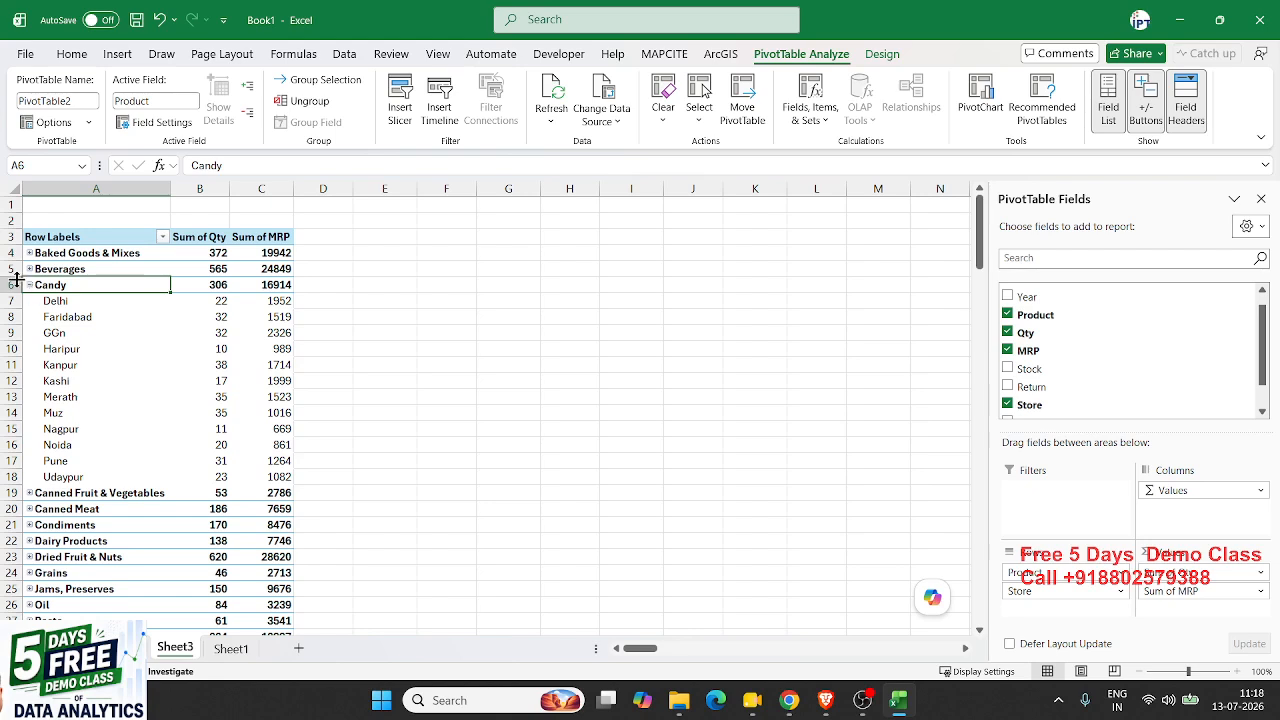
click(249, 88)
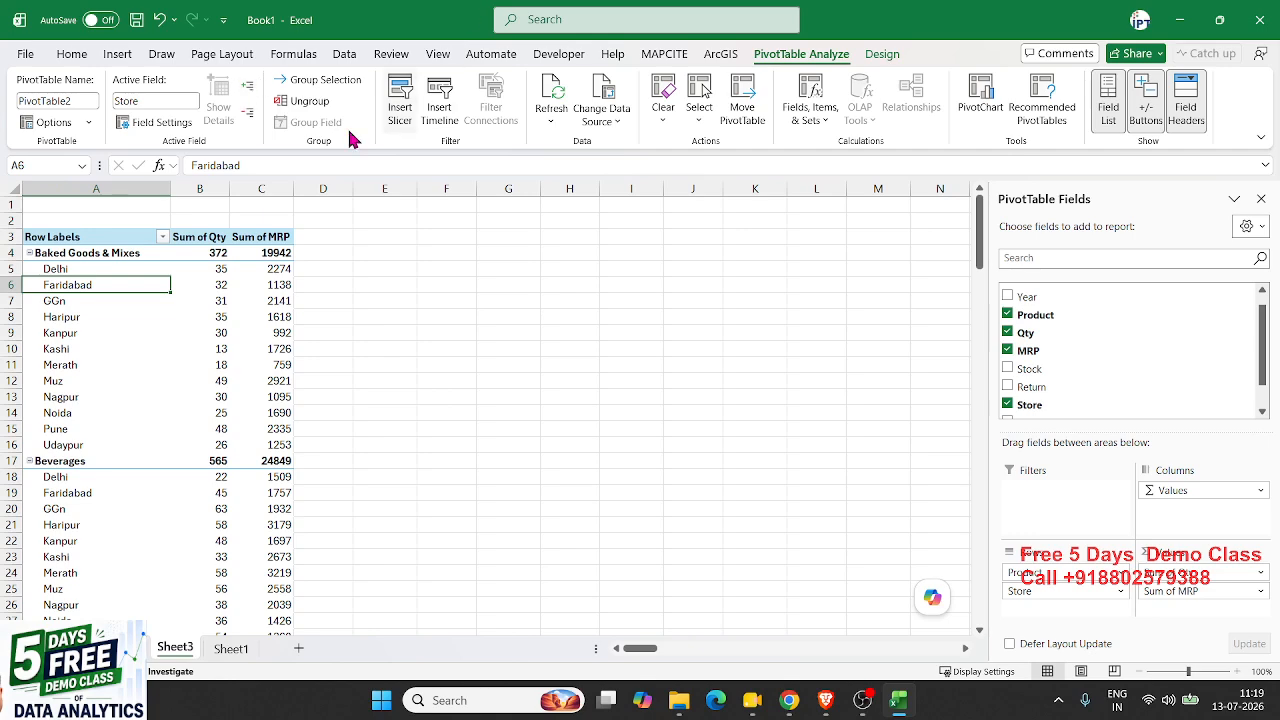
Try the Tabular Form report layout on the product-by-store PivotTable, and undo it.
click(880, 55)
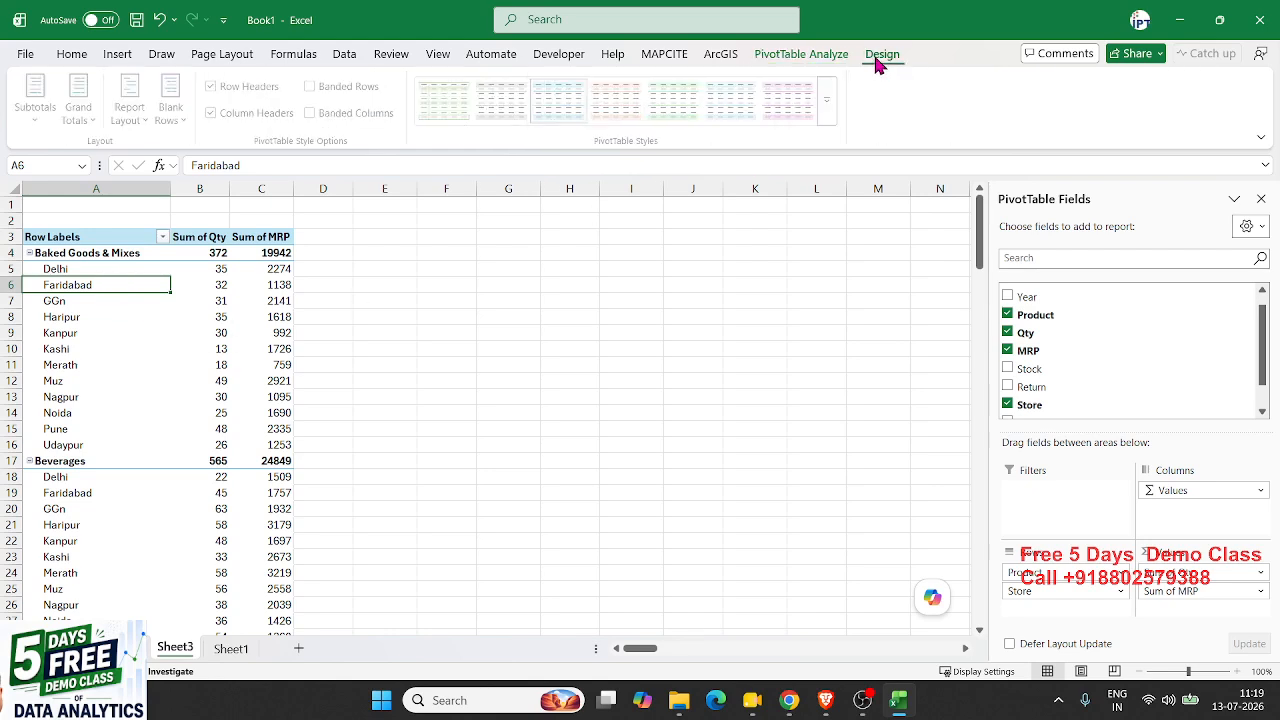
click(140, 120)
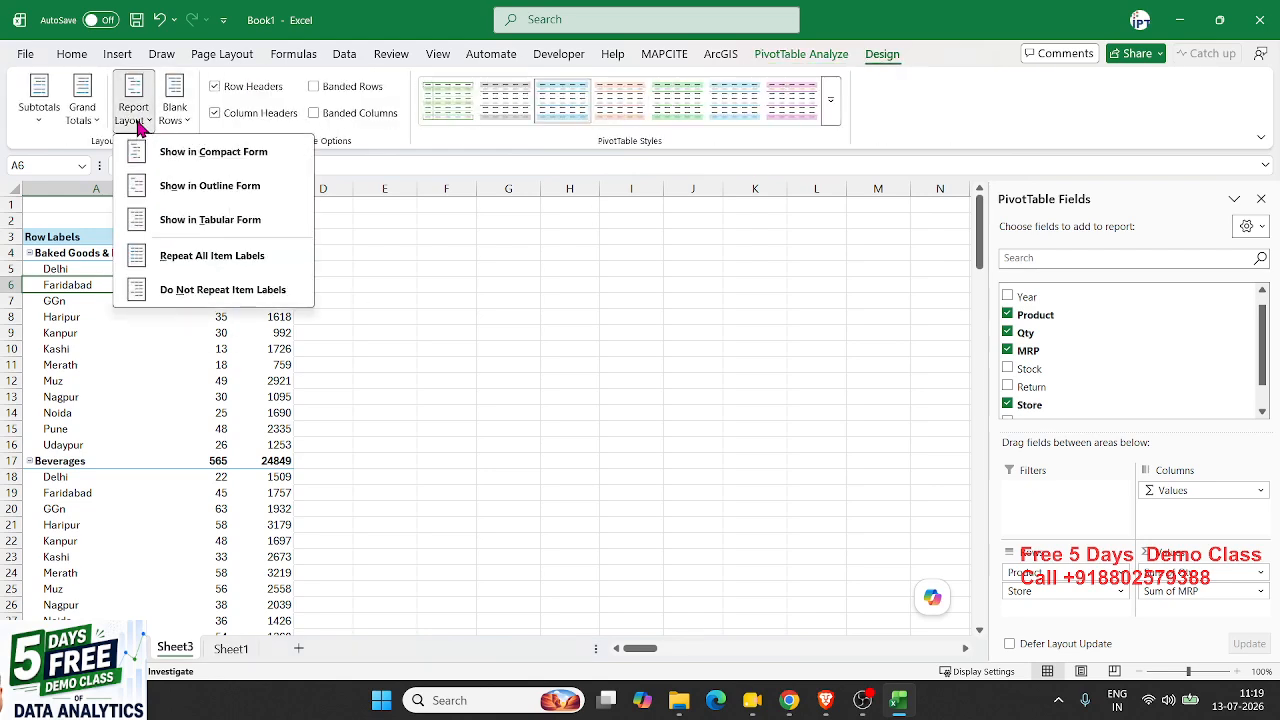
click(211, 225)
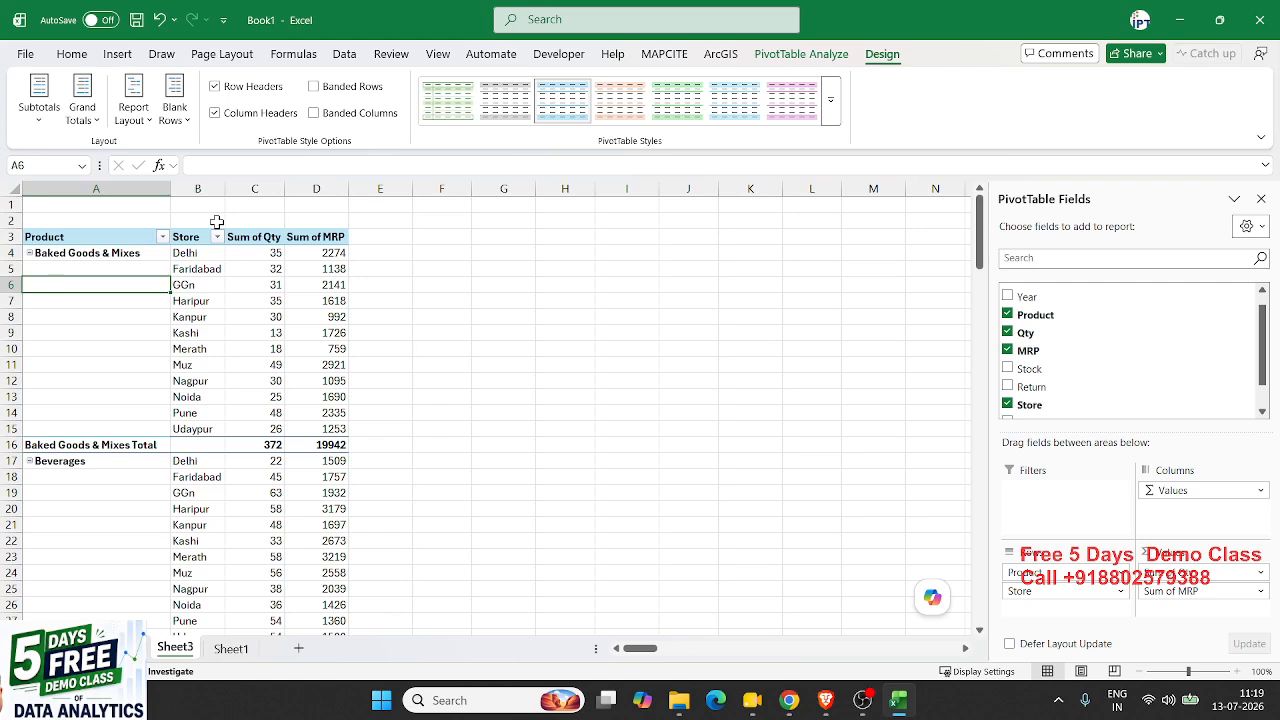
key(ctrl+z)
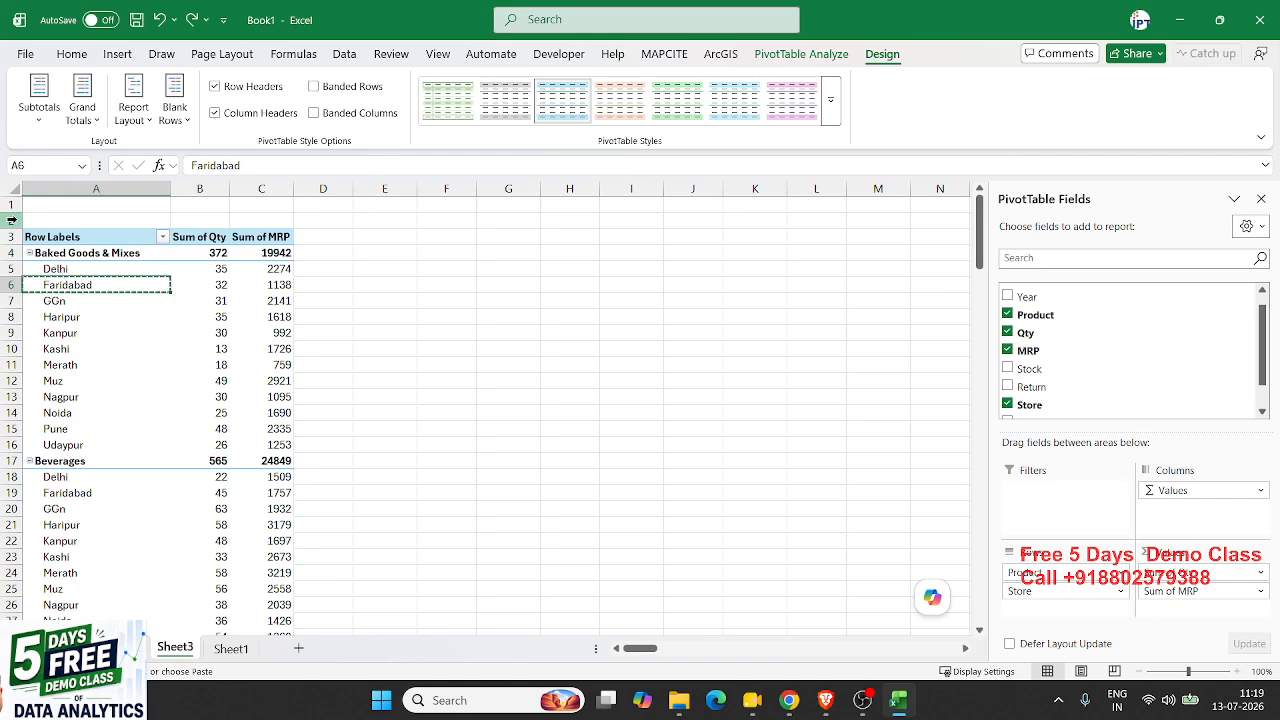
Copy the PivotTable's row label column, paste it as values starting at L1, and undo the paste.
click(120, 304)
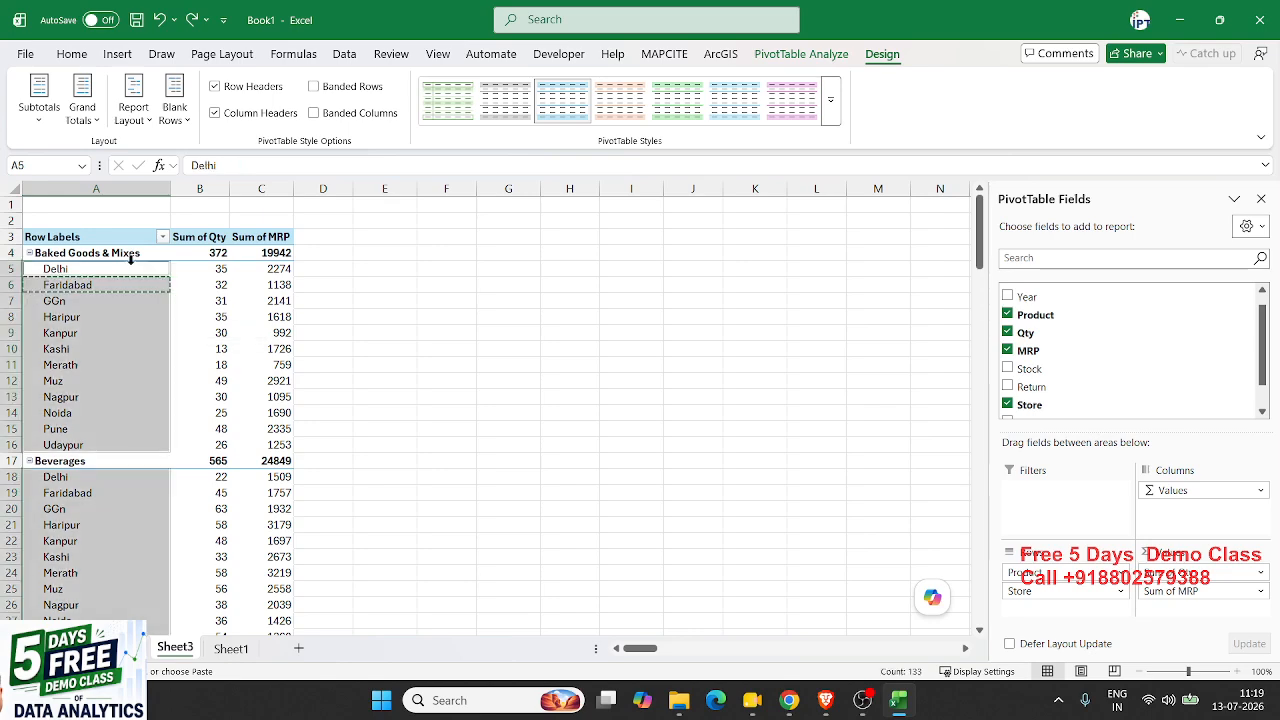
click(126, 190)
key(ctrl+c)
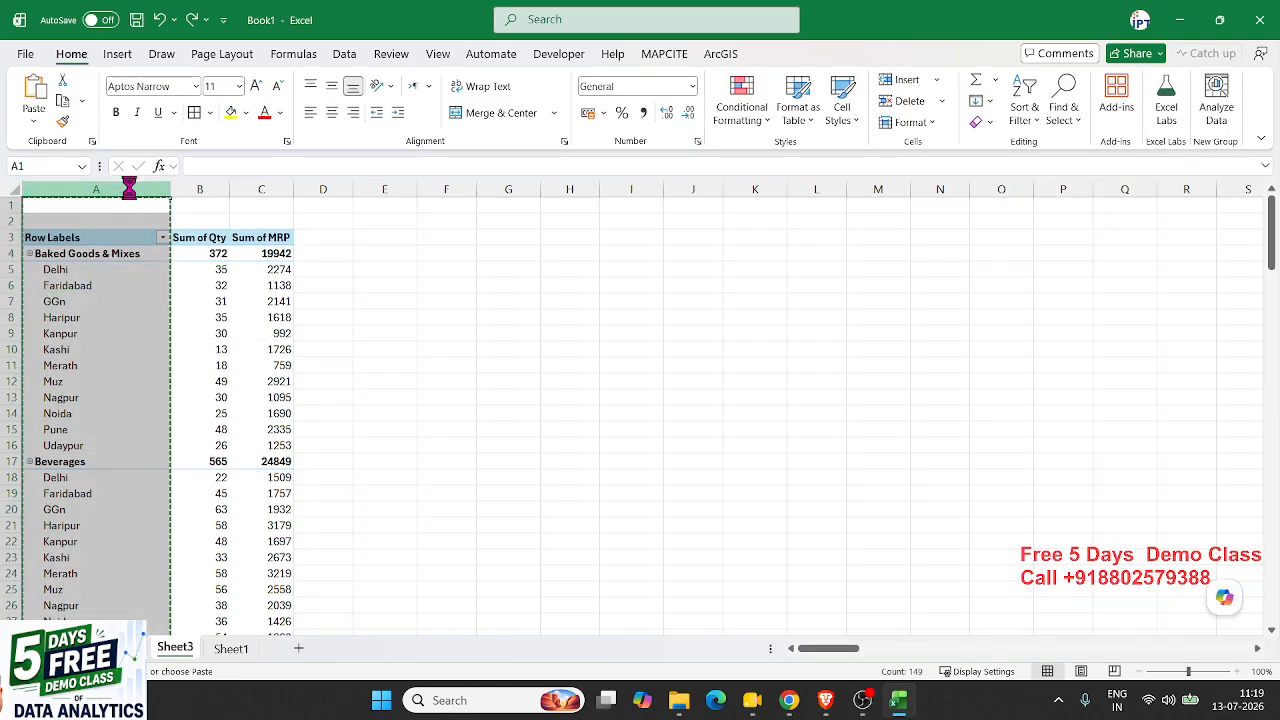
click(833, 206)
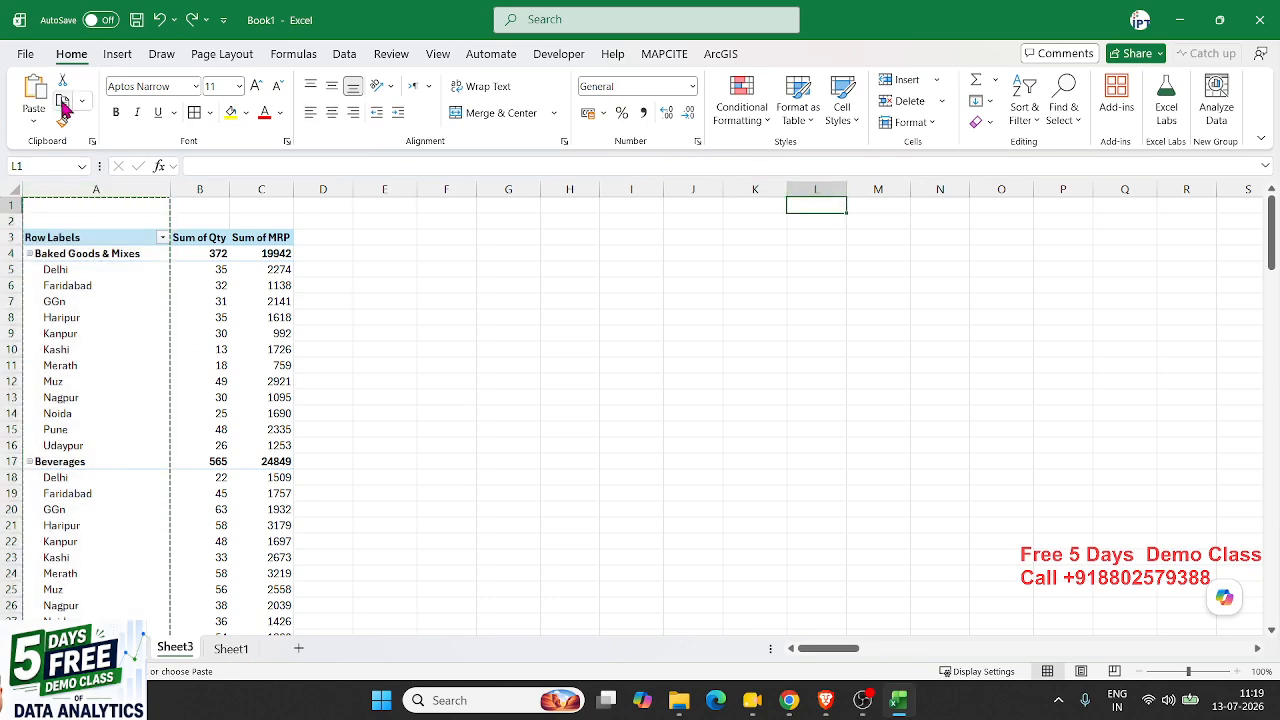
click(34, 116)
click(30, 256)
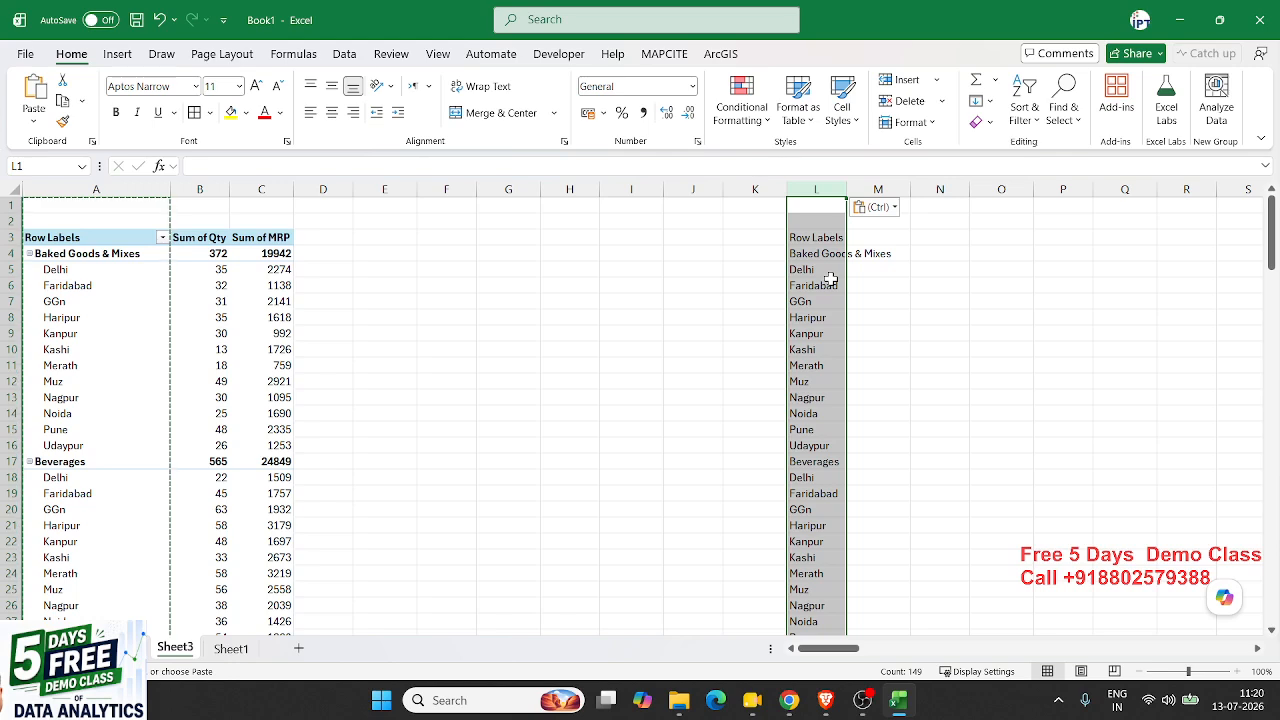
key(ctrl+z)
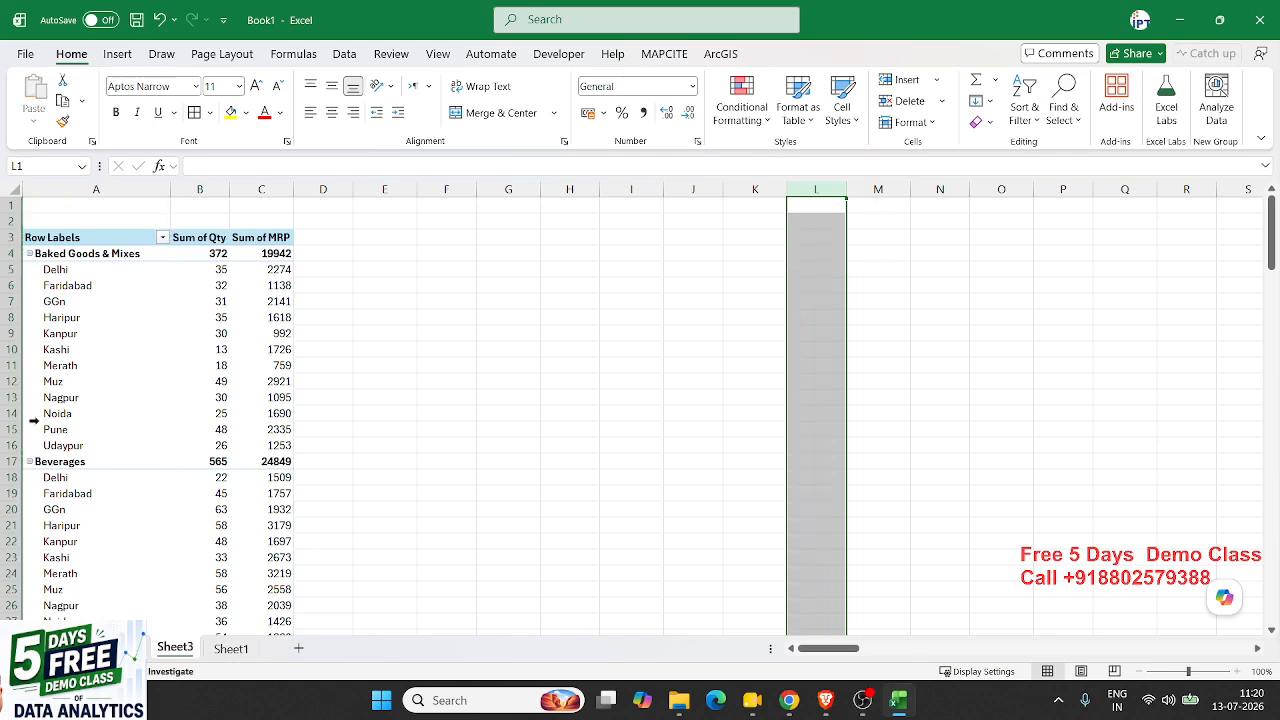
Show the PivotTable in Tabular Form with Product and Store in separate columns, and look over the report.
click(40, 350)
click(112, 303)
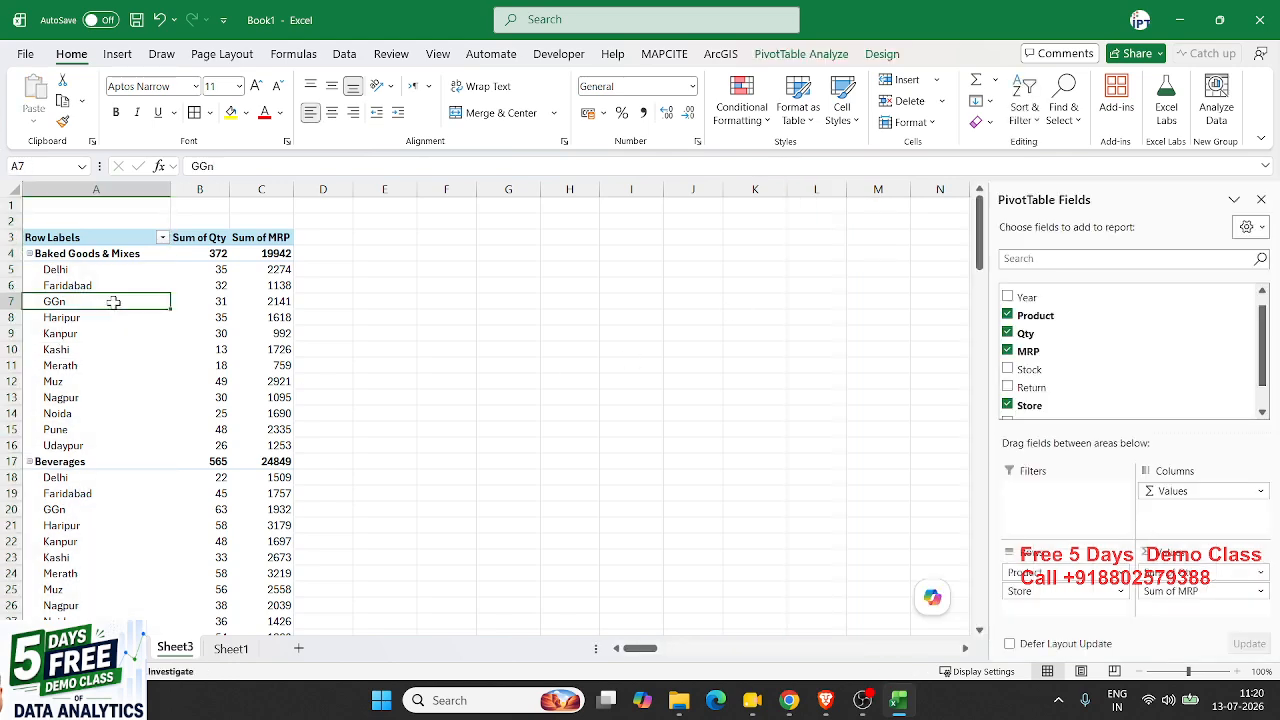
click(873, 58)
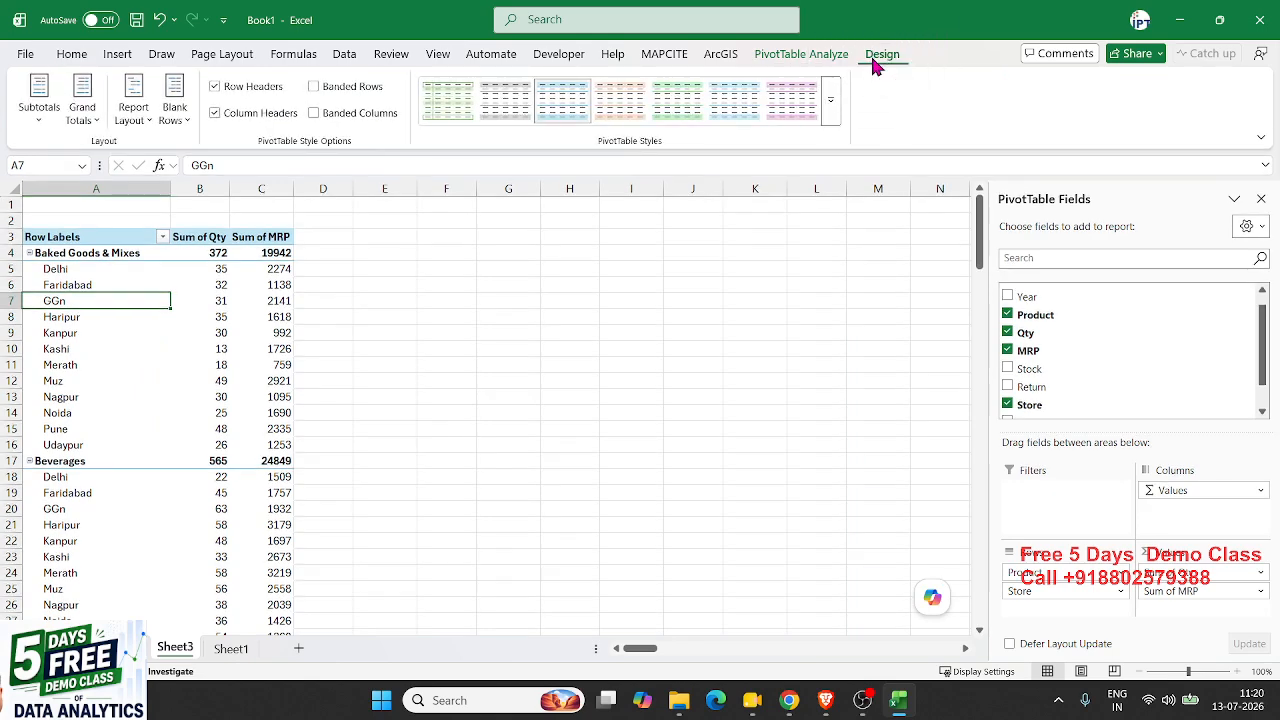
click(140, 125)
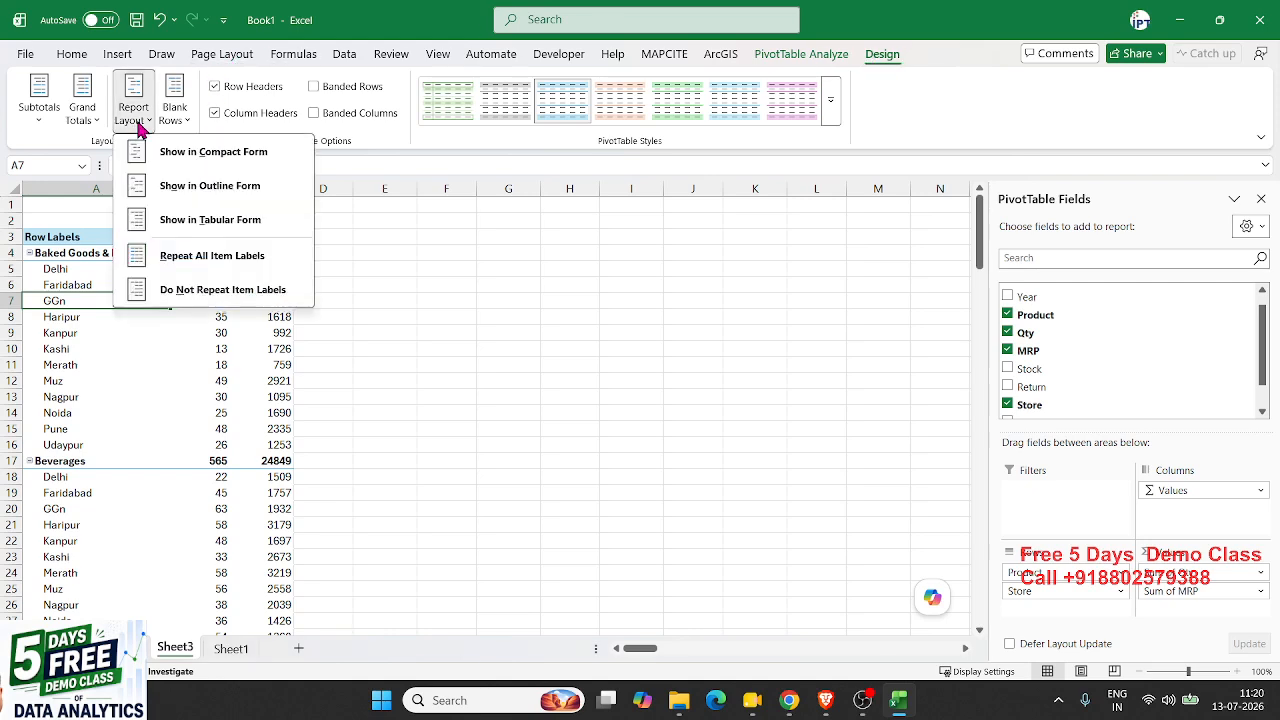
click(190, 222)
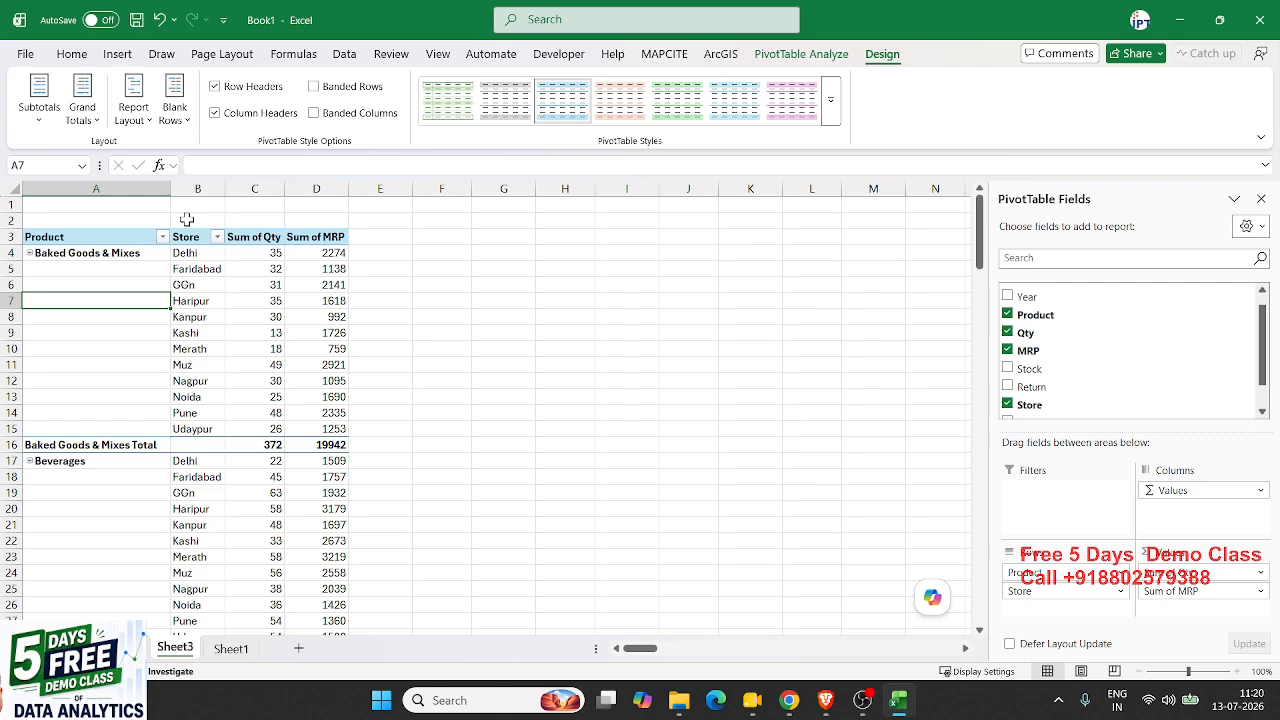
scroll(251, 280, down, 5)
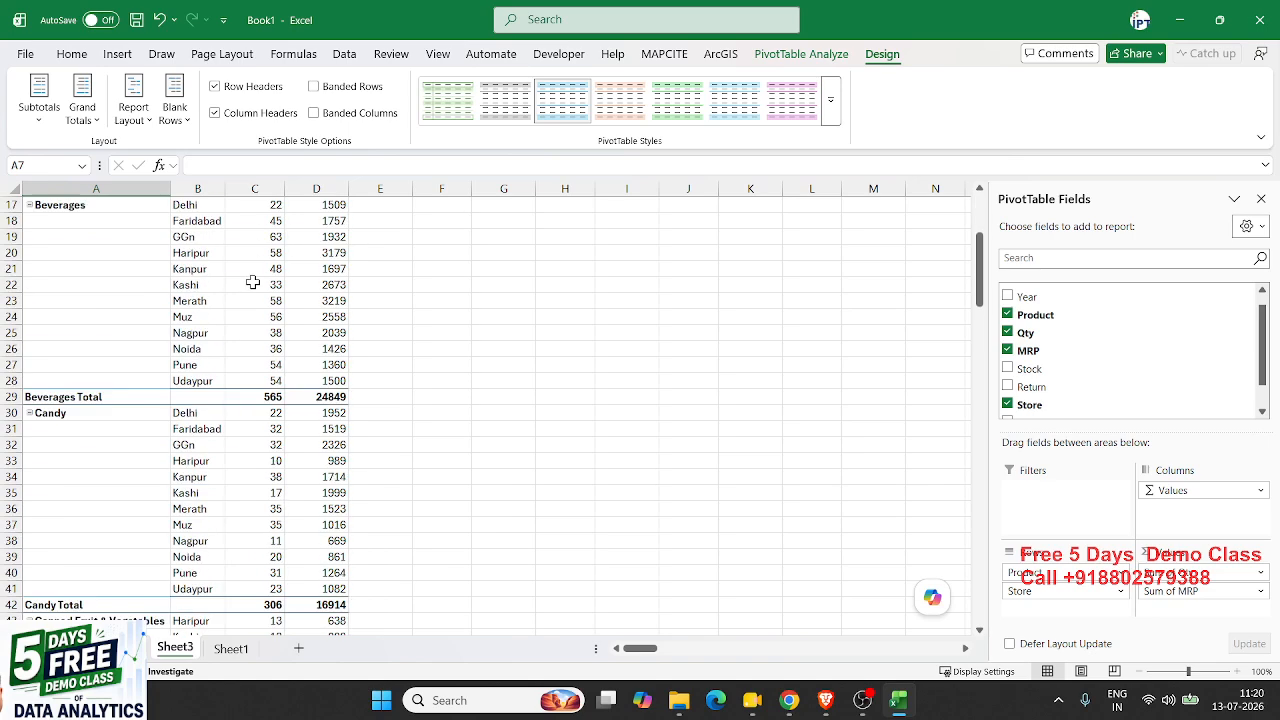
scroll(254, 290, up, 4)
scroll(254, 290, up, 2)
Repeat all item labels so the product name fills every store row.
click(149, 246)
drag(149, 250, 146, 420)
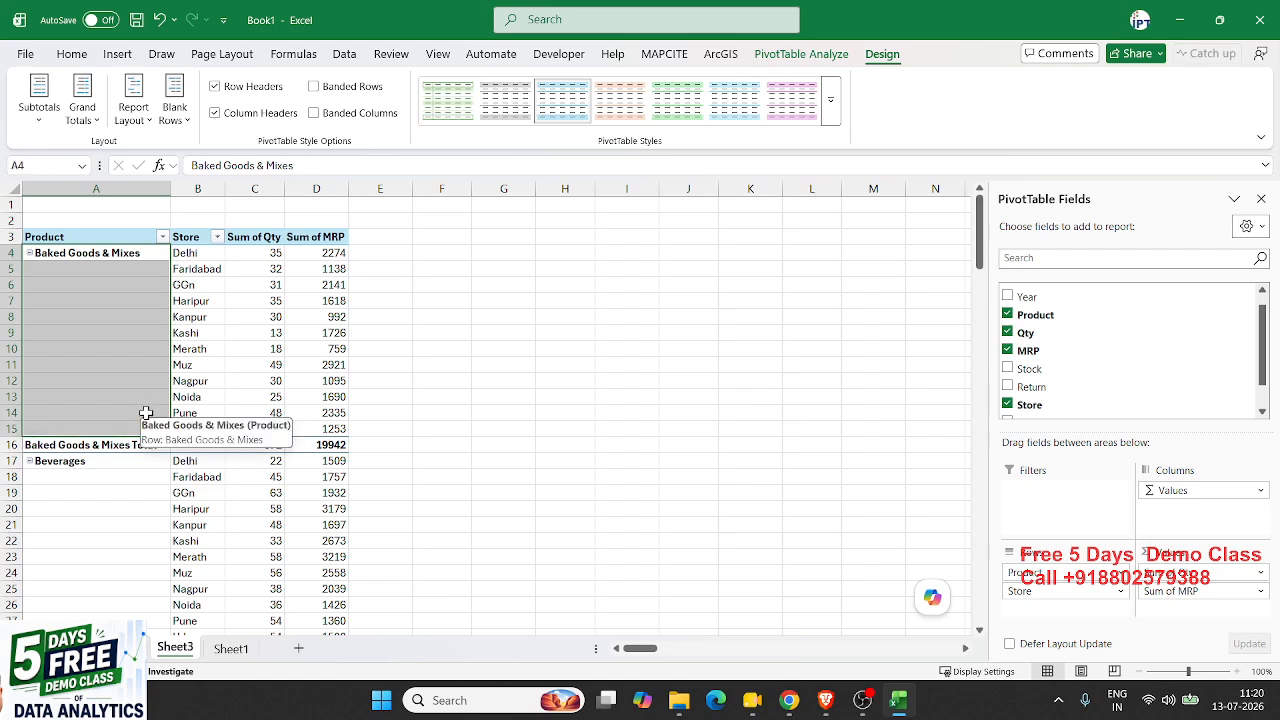
click(153, 285)
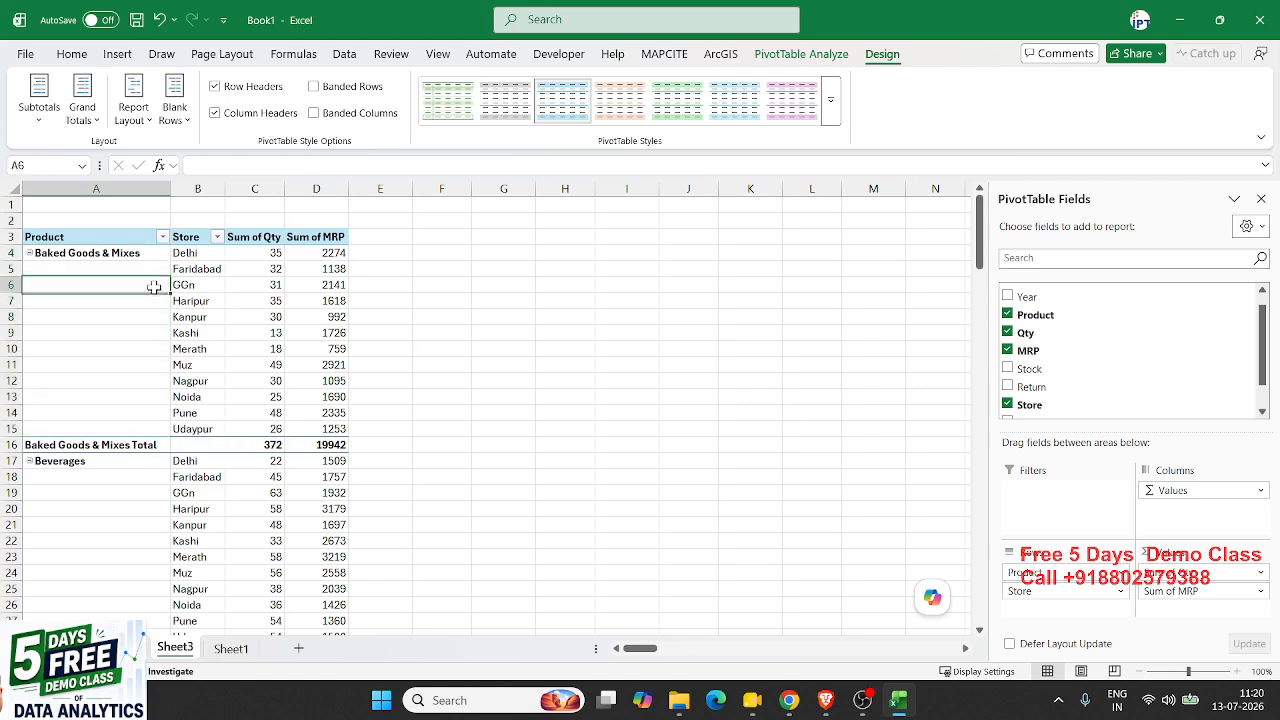
click(147, 120)
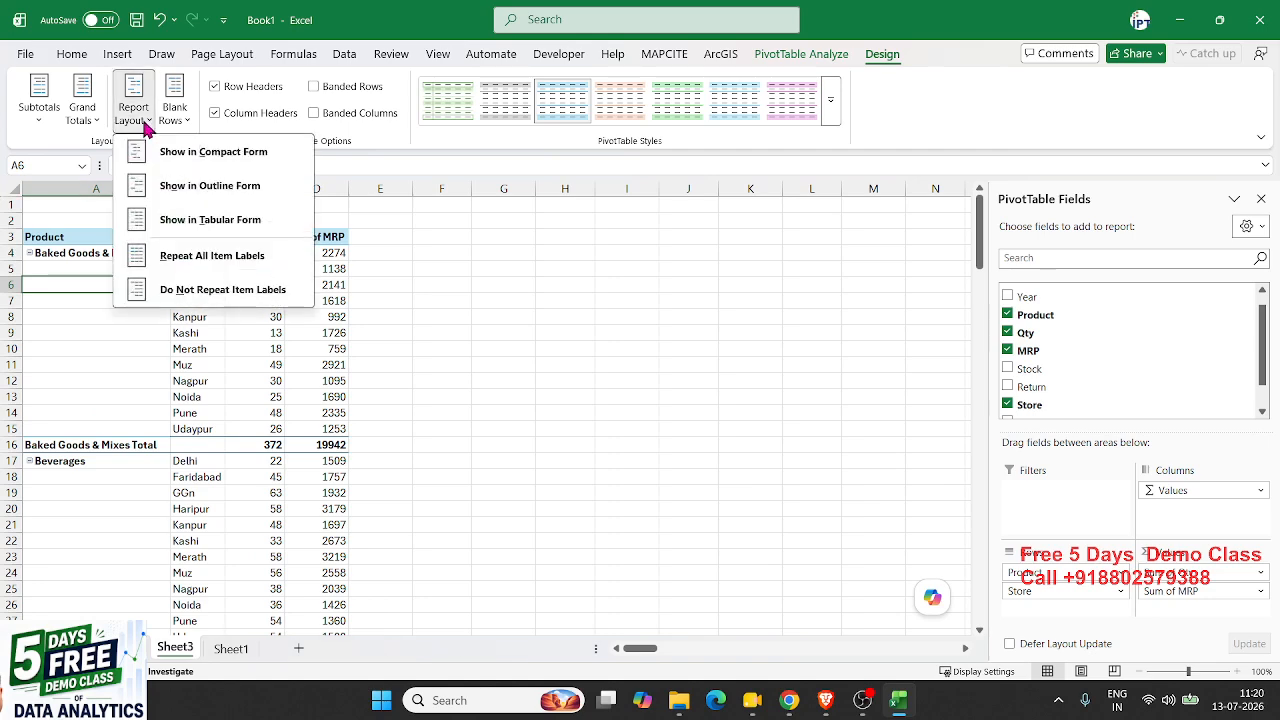
click(200, 259)
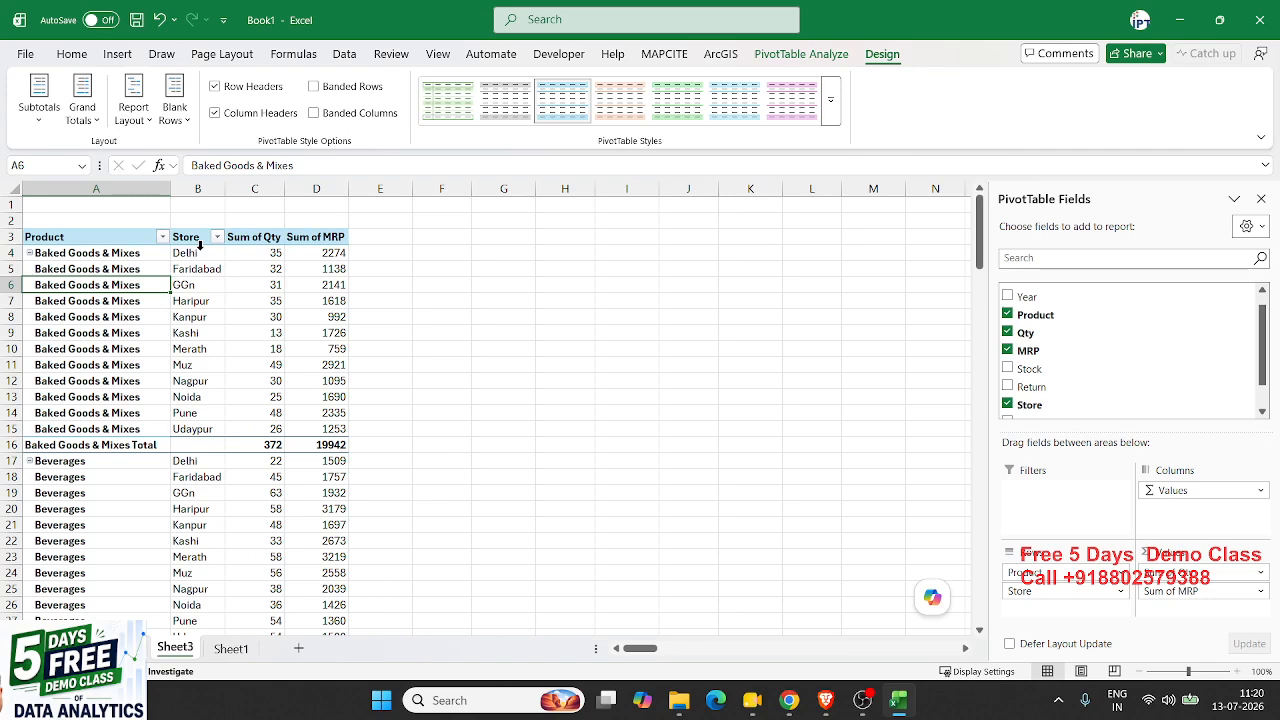
Remove the Product subtotal rows from the PivotTable.
click(112, 446)
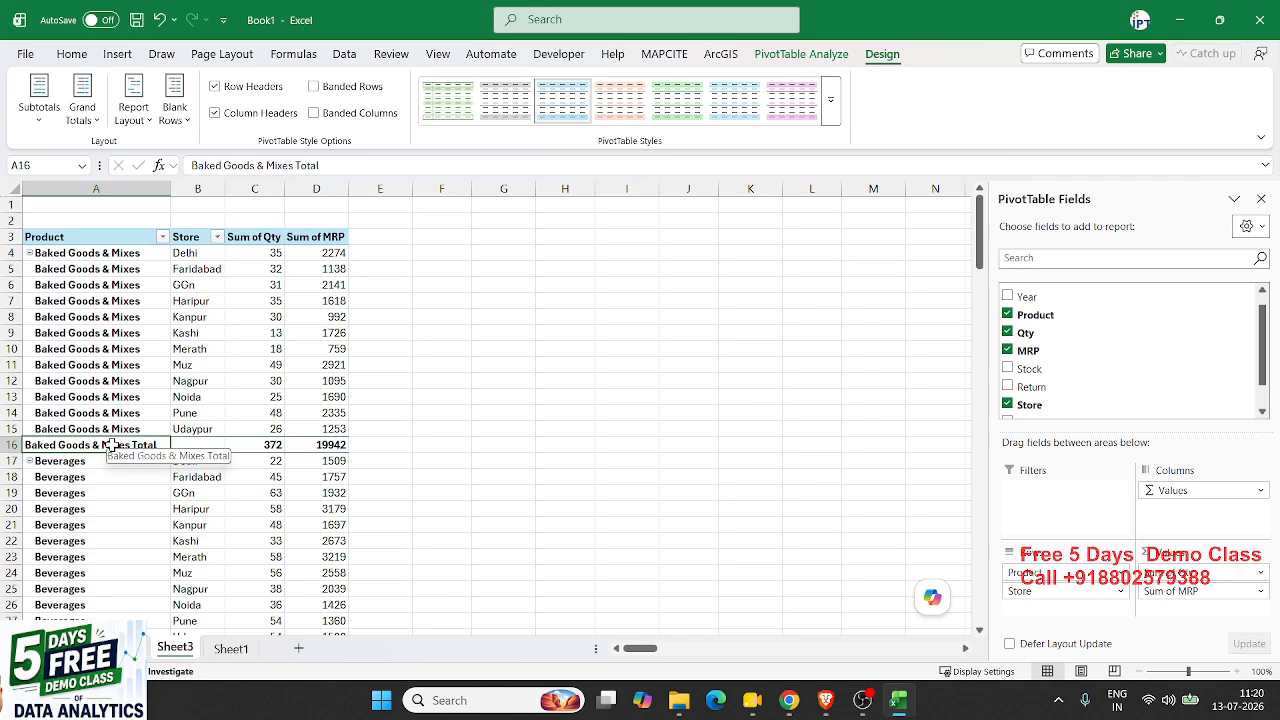
right_click(114, 448)
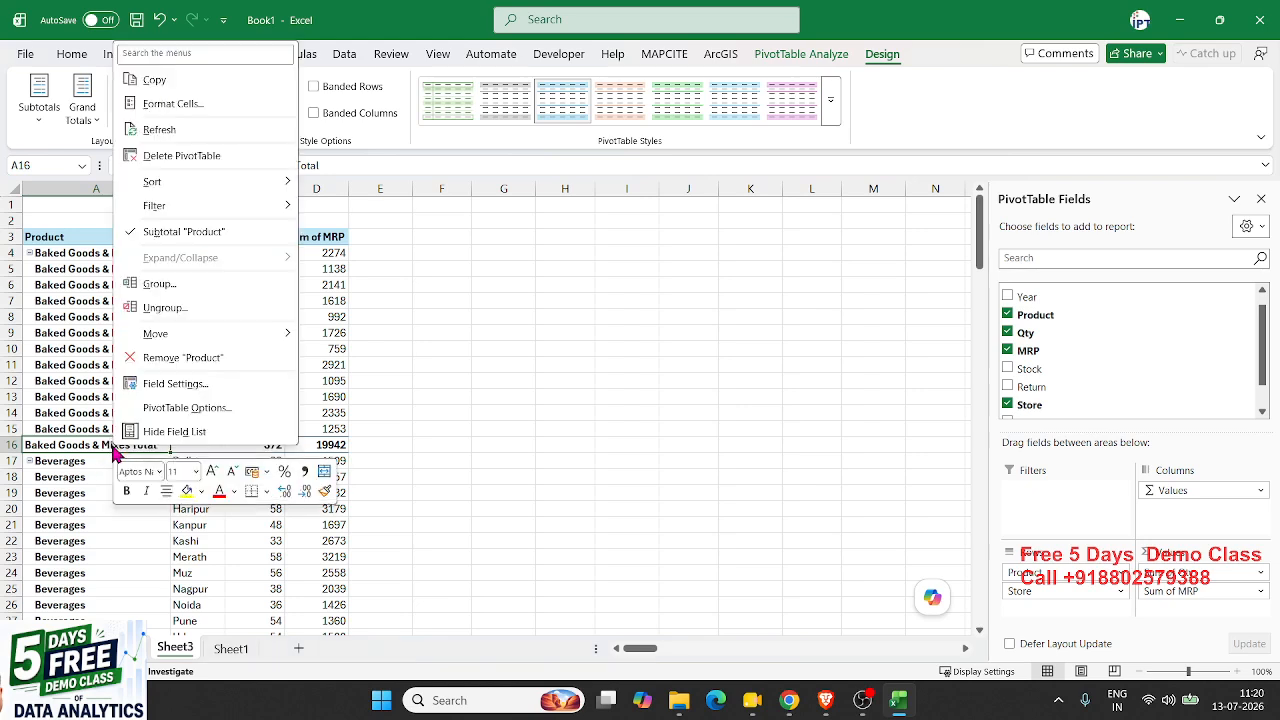
click(133, 242)
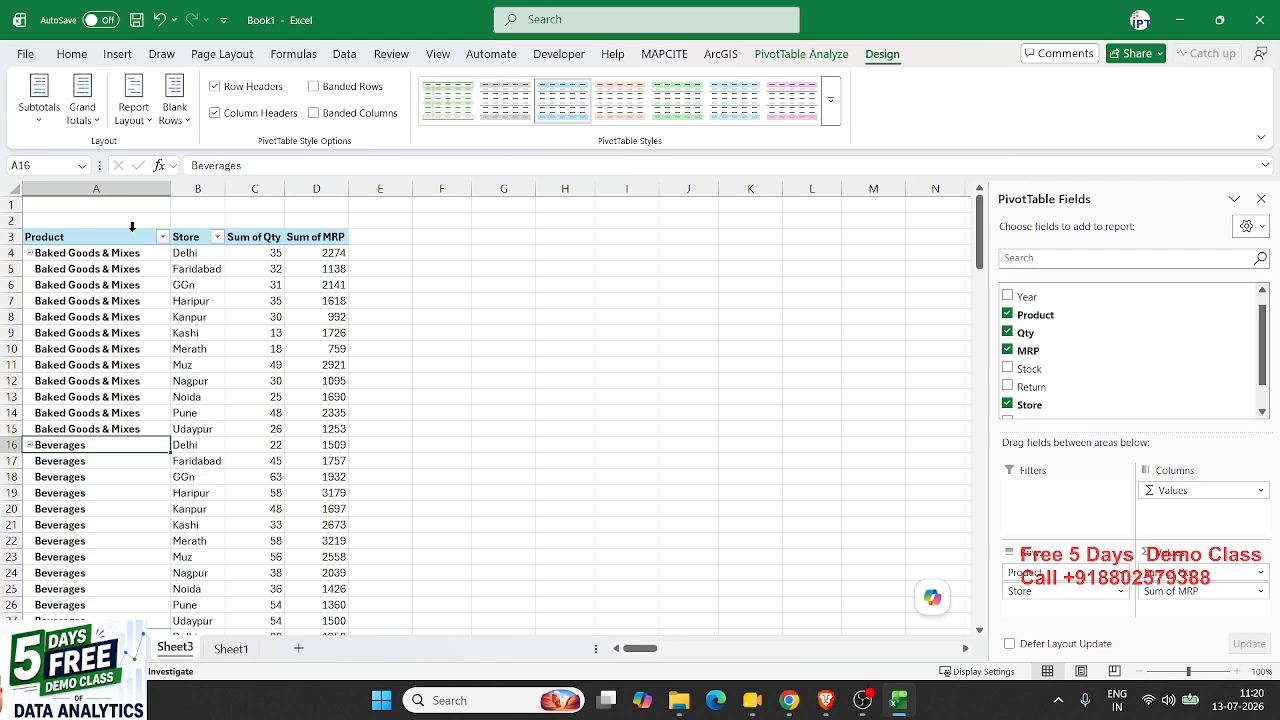
Set the report layout to not repeat item labels in the Product column.
drag(126, 361, 130, 300)
click(135, 120)
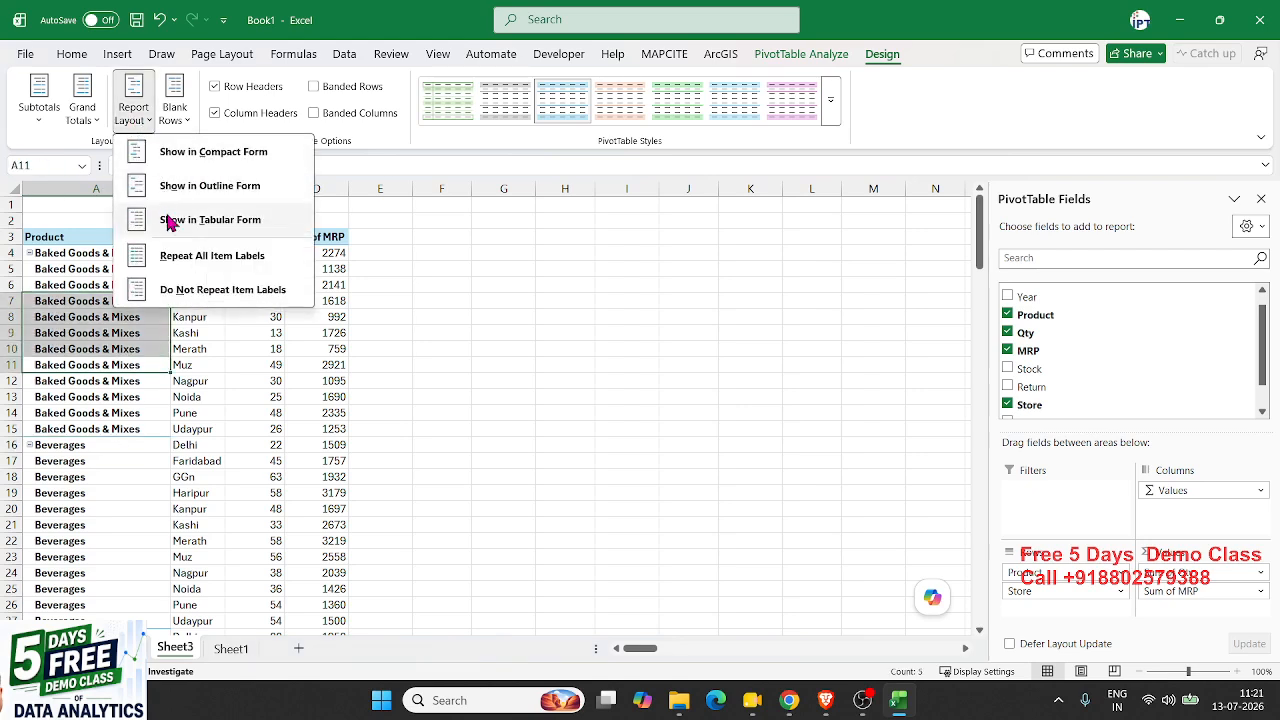
click(176, 288)
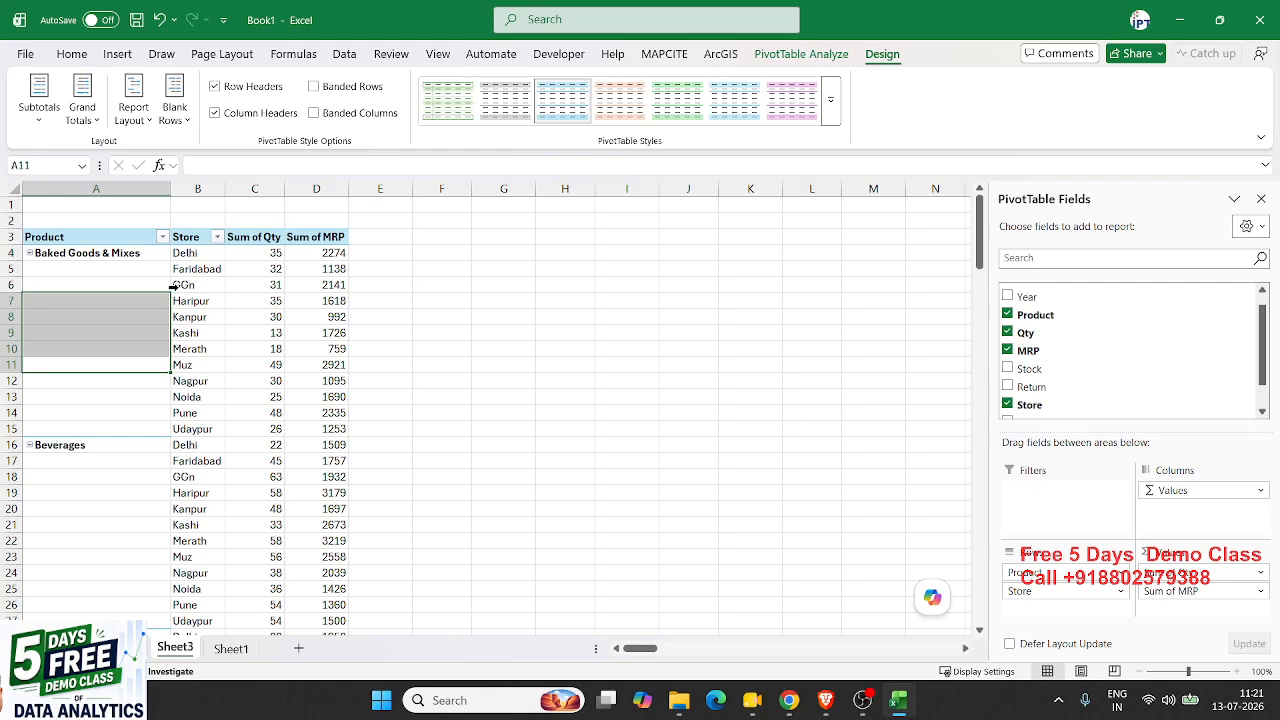
Enable merging and centering of cells with labels in the PivotTable options, and look over the merged product groups.
click(97, 299)
right_click(97, 299)
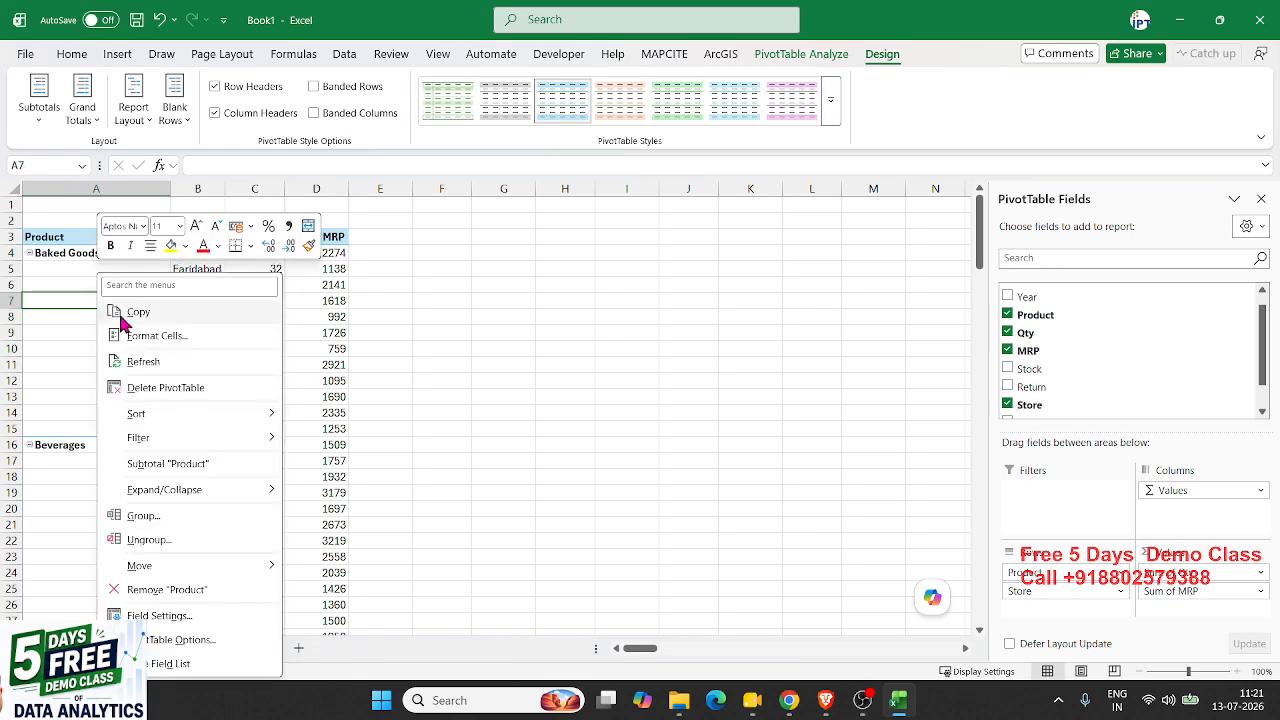
click(195, 641)
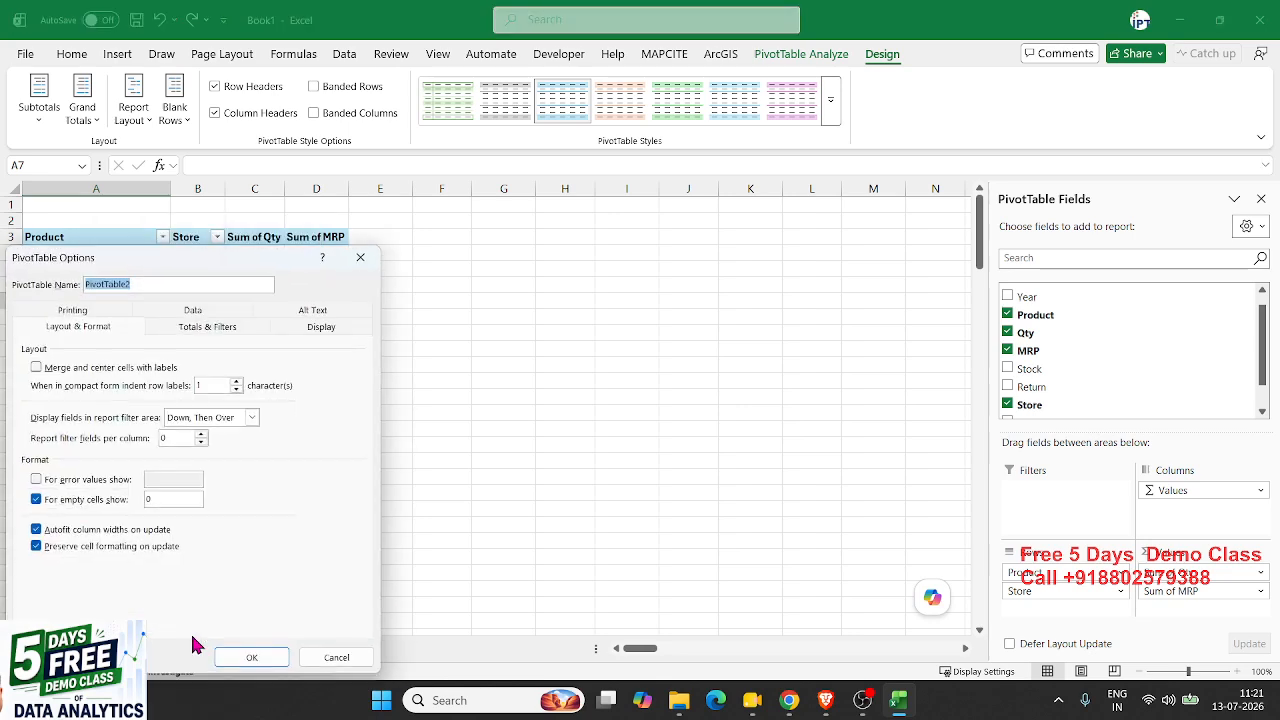
click(100, 374)
click(233, 660)
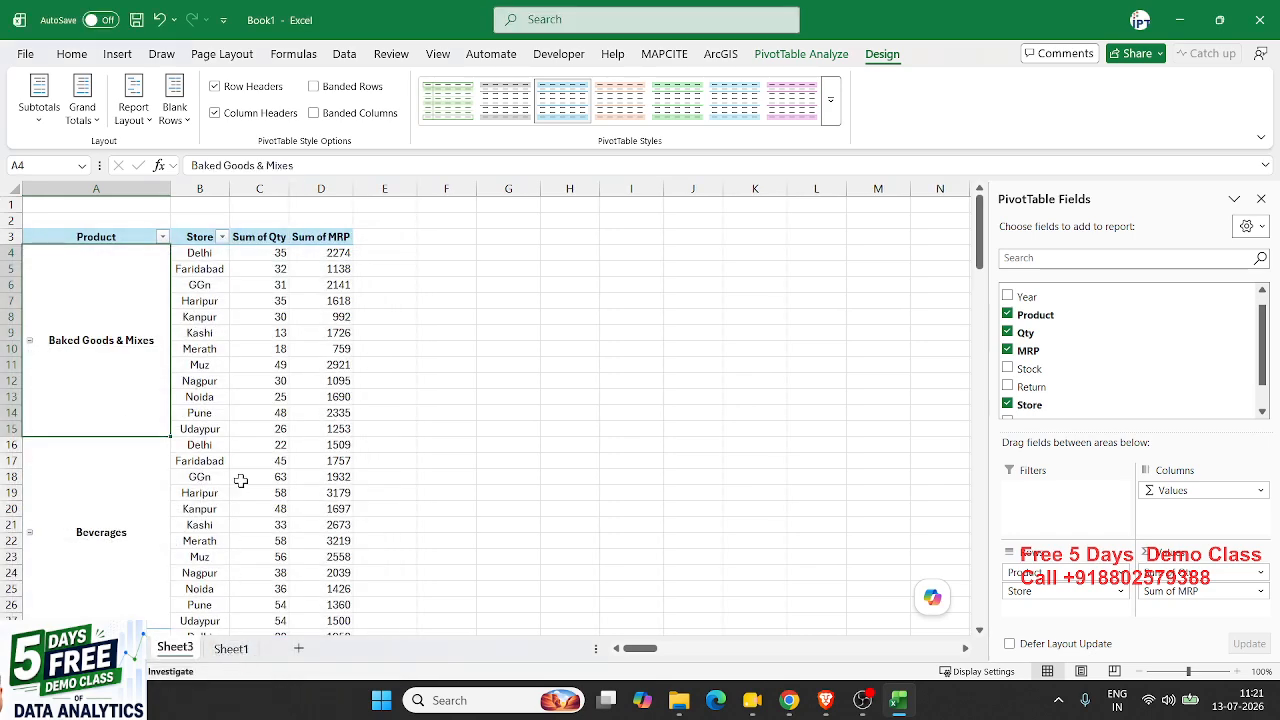
click(251, 456)
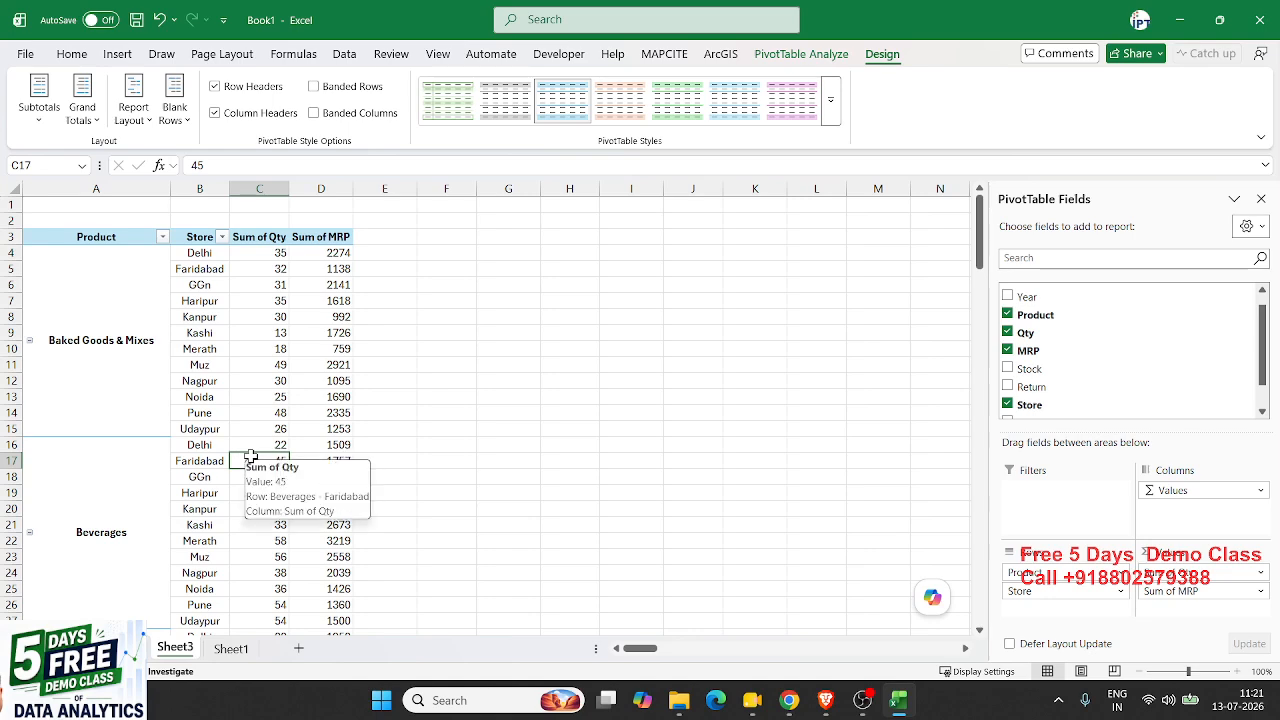
click(62, 400)
scroll(62, 410, down, 20)
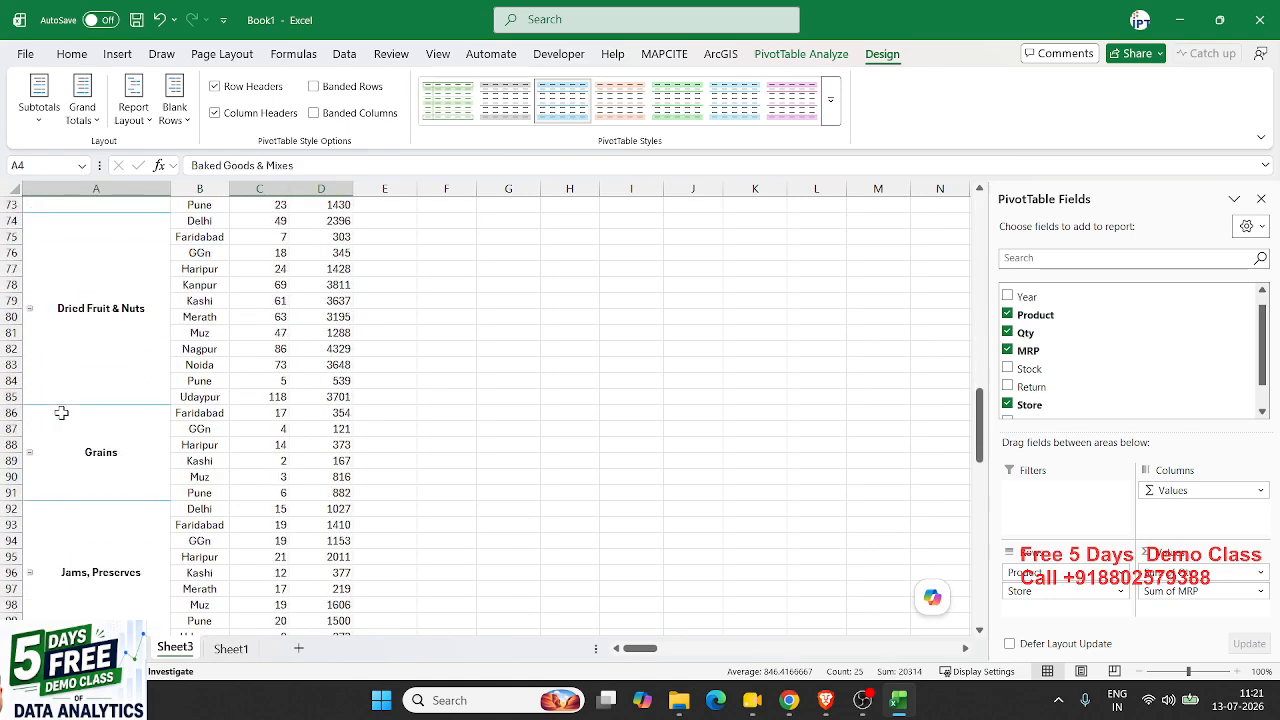
scroll(61, 412, up, 20)
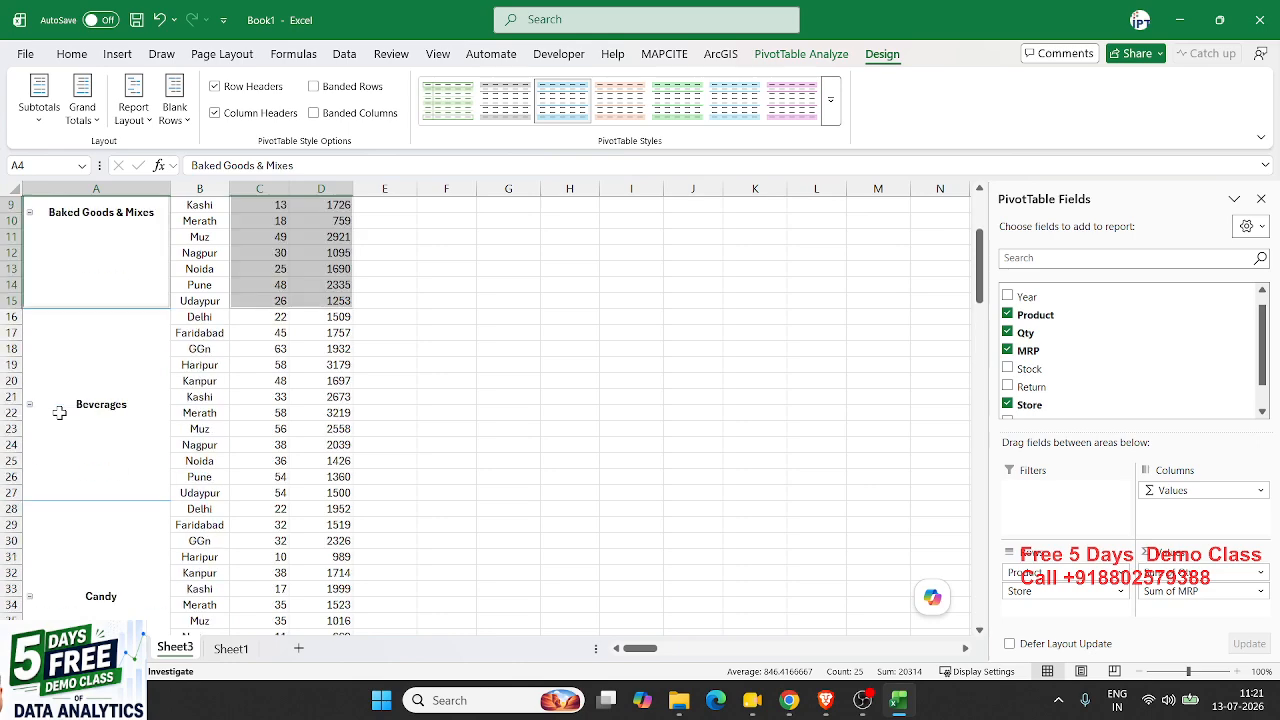
click(129, 288)
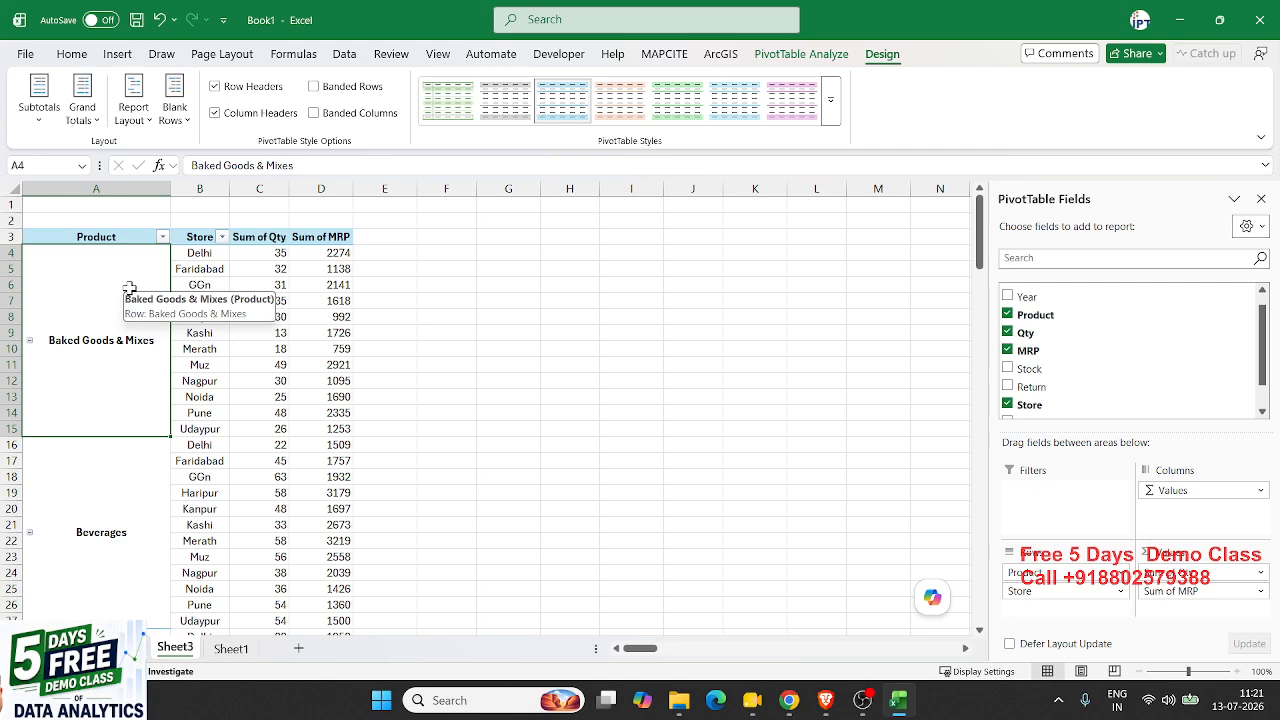
Sort the stores within each product by Sum of Qty from largest to smallest.
right_click(255, 269)
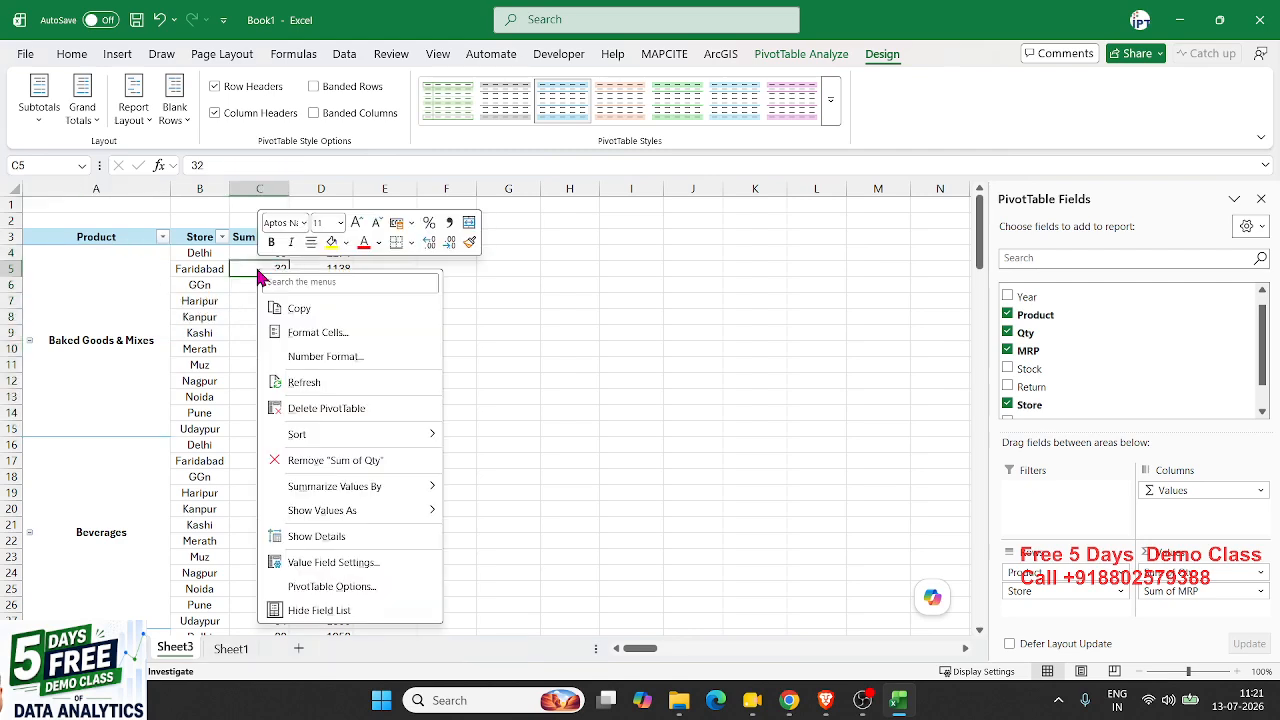
mouse_move(329, 434)
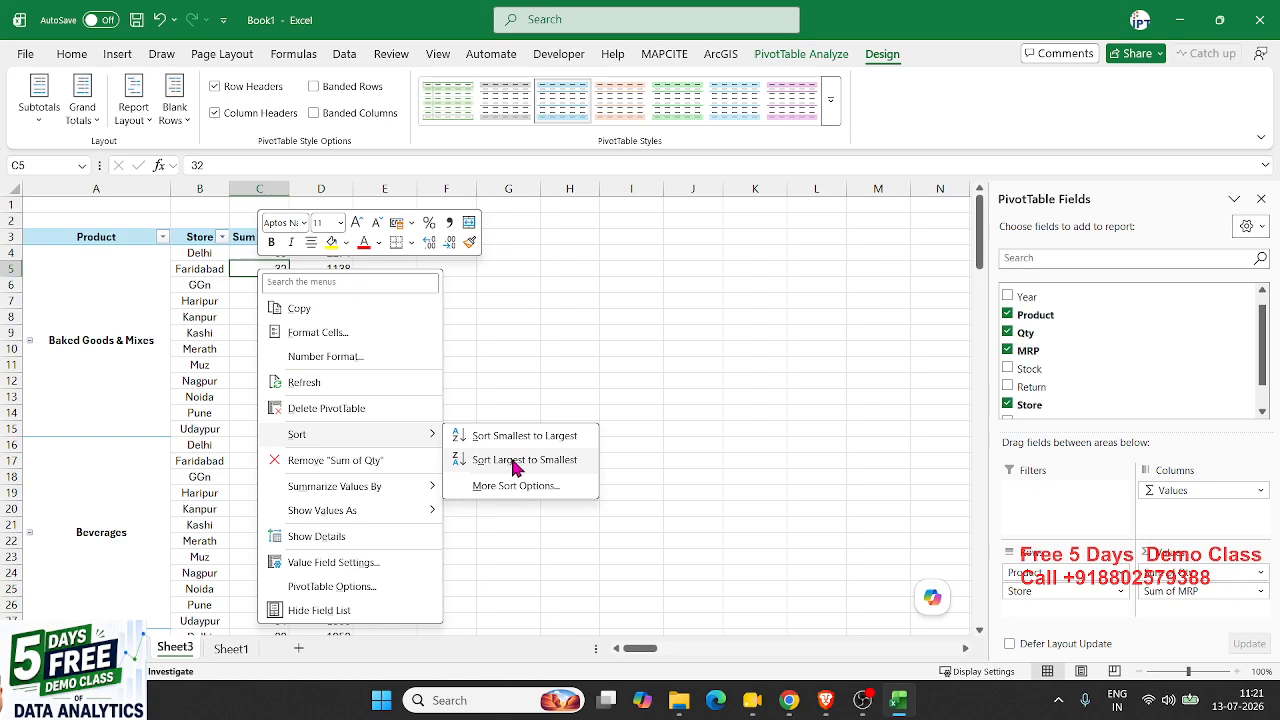
click(512, 459)
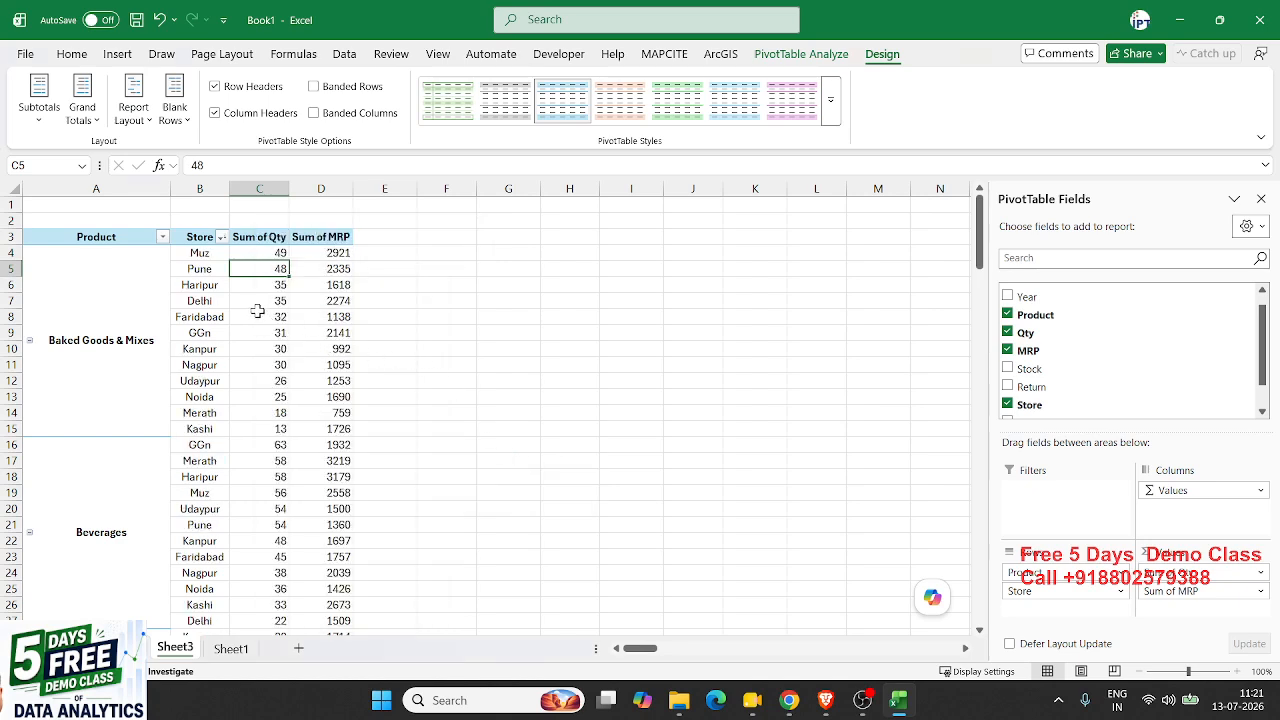
Sort the stores within each product by Sum of Qty from smallest to largest.
right_click(288, 312)
mouse_move(406, 484)
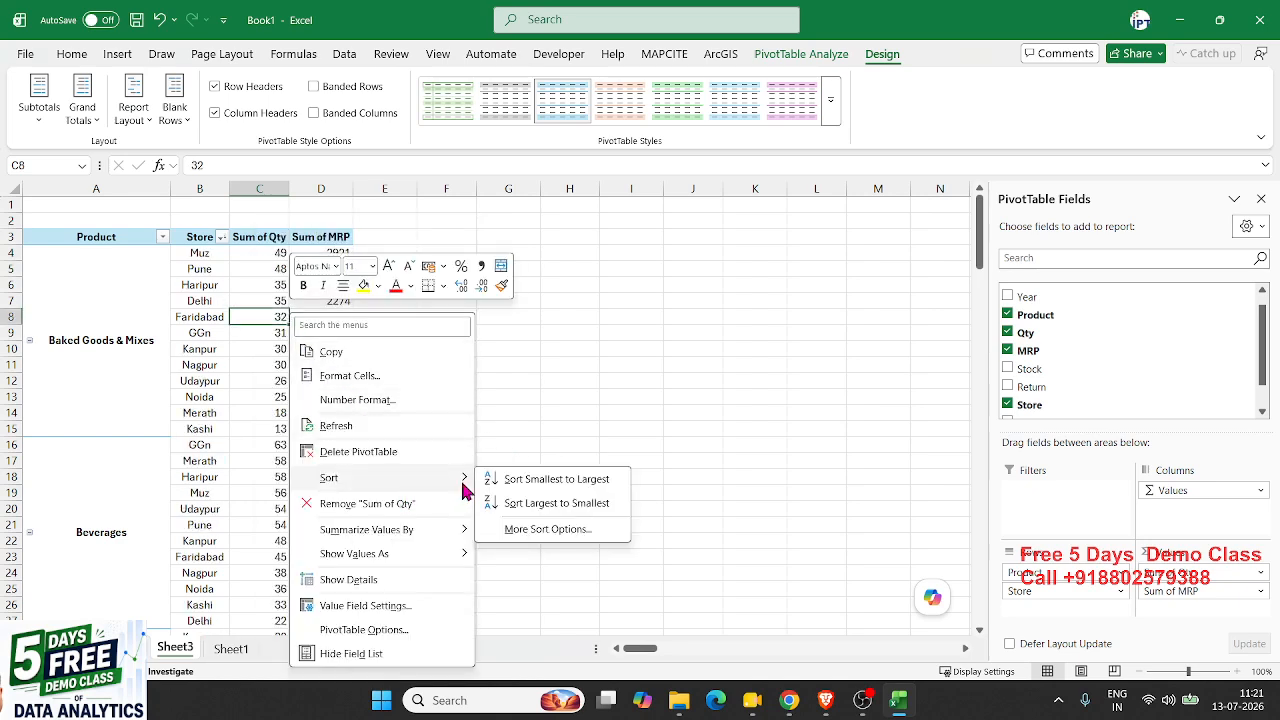
click(540, 479)
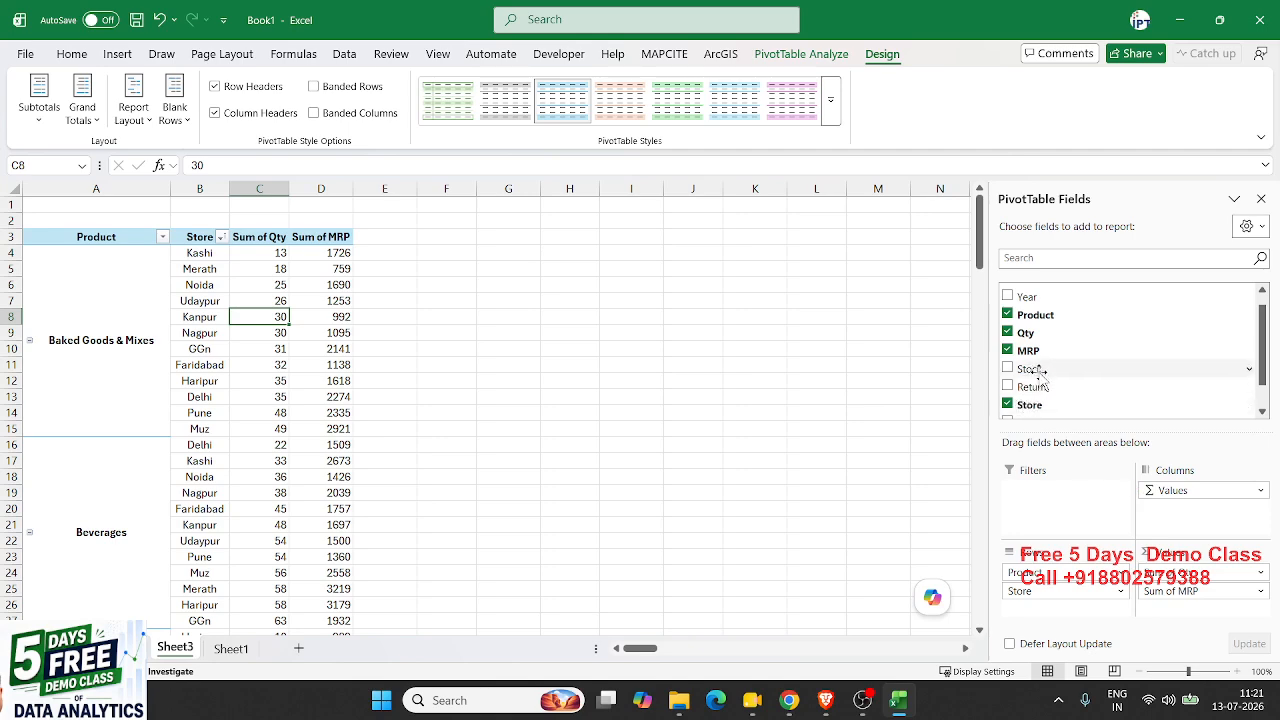
Move the Store field from Rows to Columns and try to sort by the Sum of Qty heading under GGn.
drag(1065, 591, 1160, 490)
right_click(321, 269)
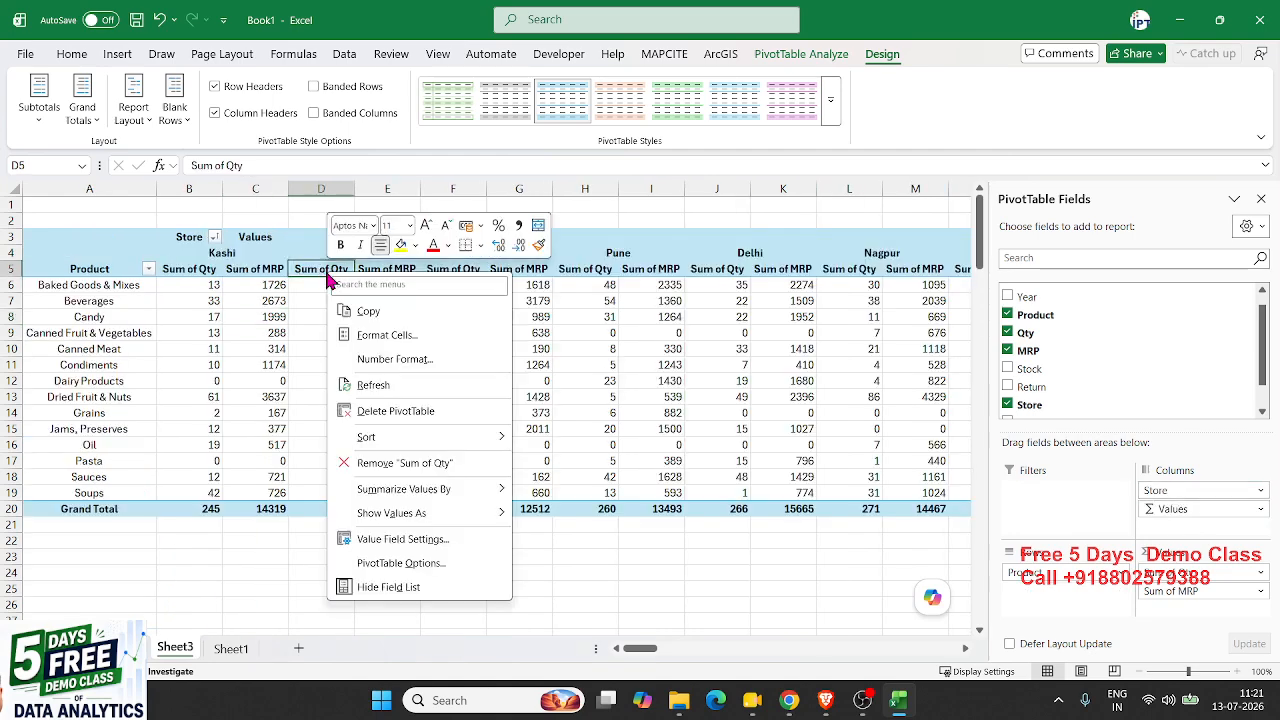
mouse_move(400, 436)
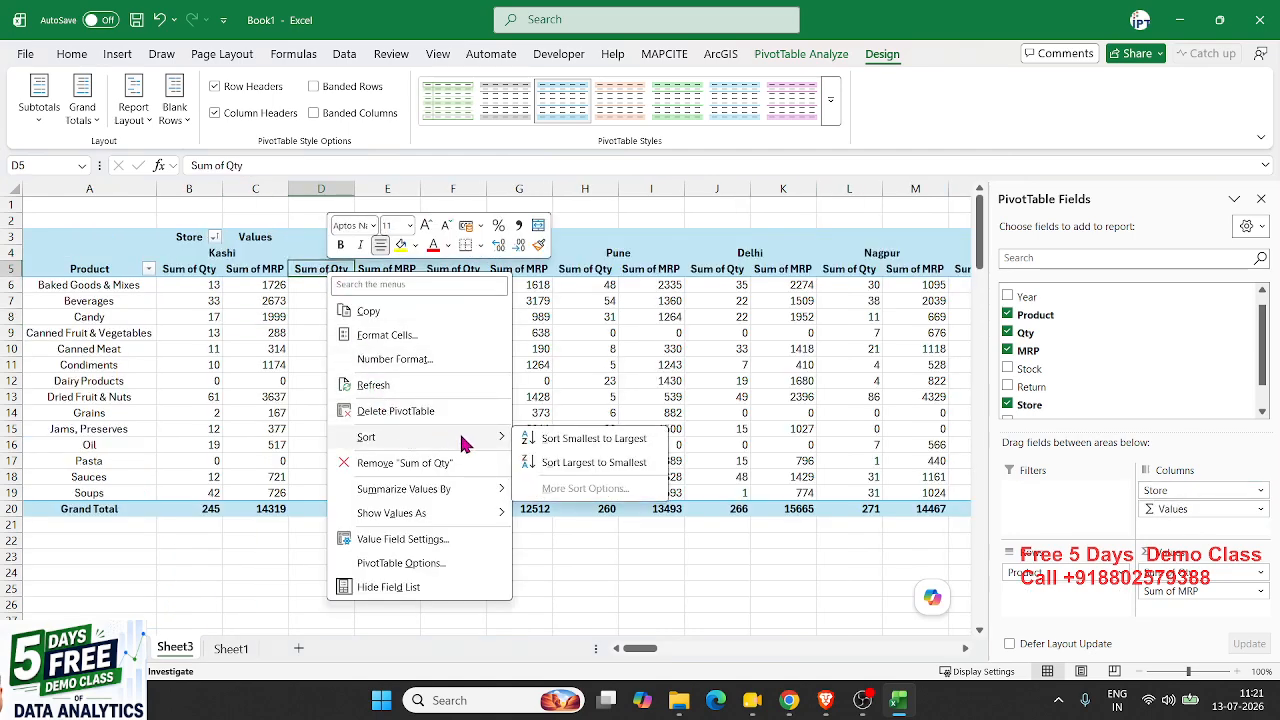
click(563, 455)
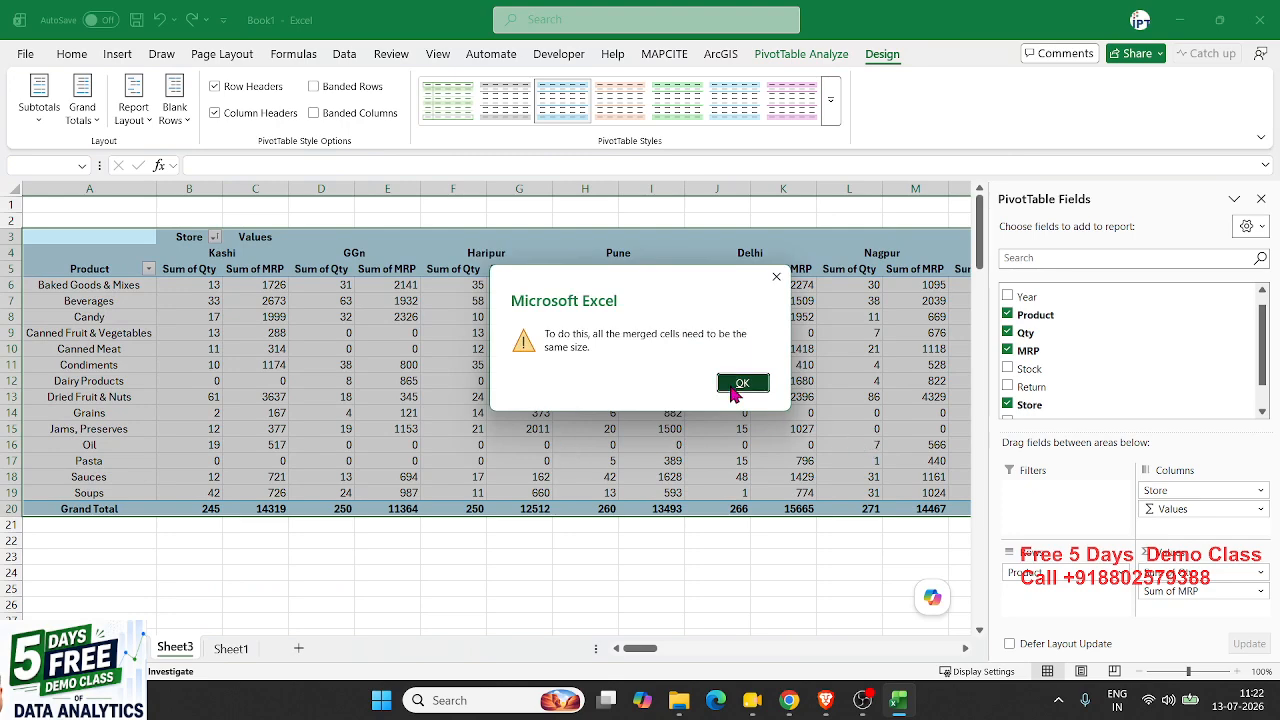
click(737, 381)
click(458, 270)
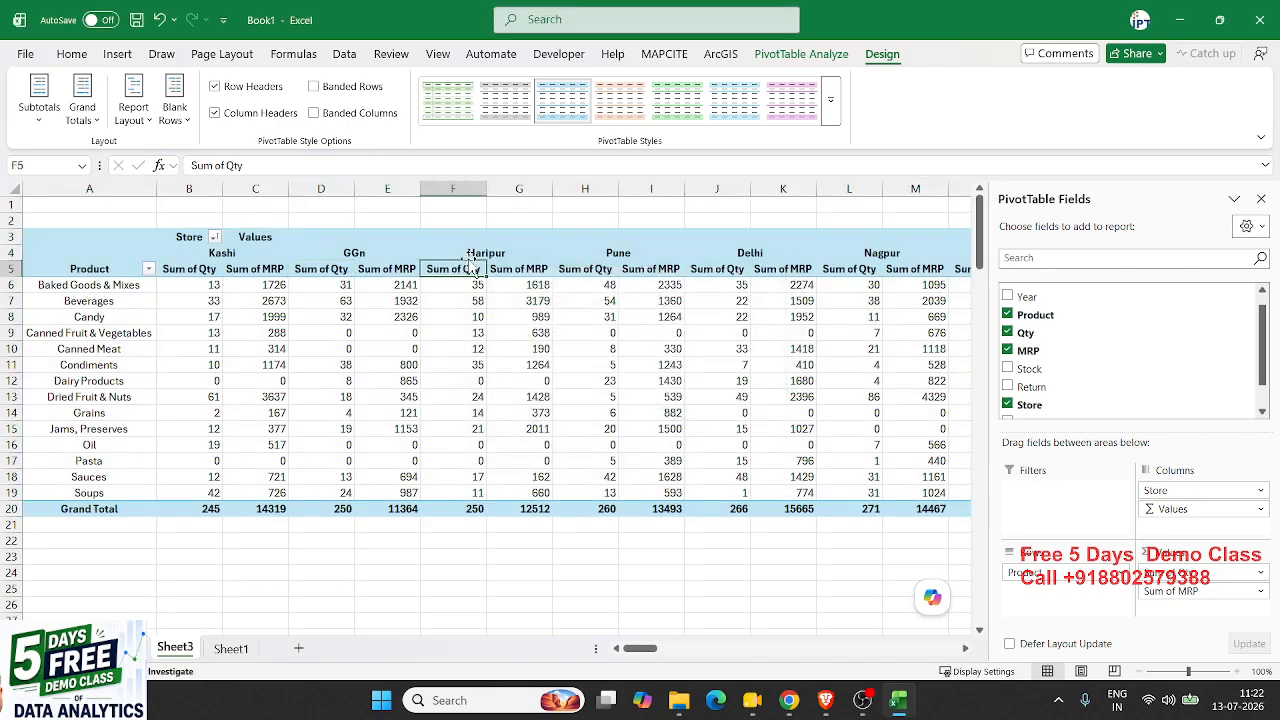
right_click(468, 254)
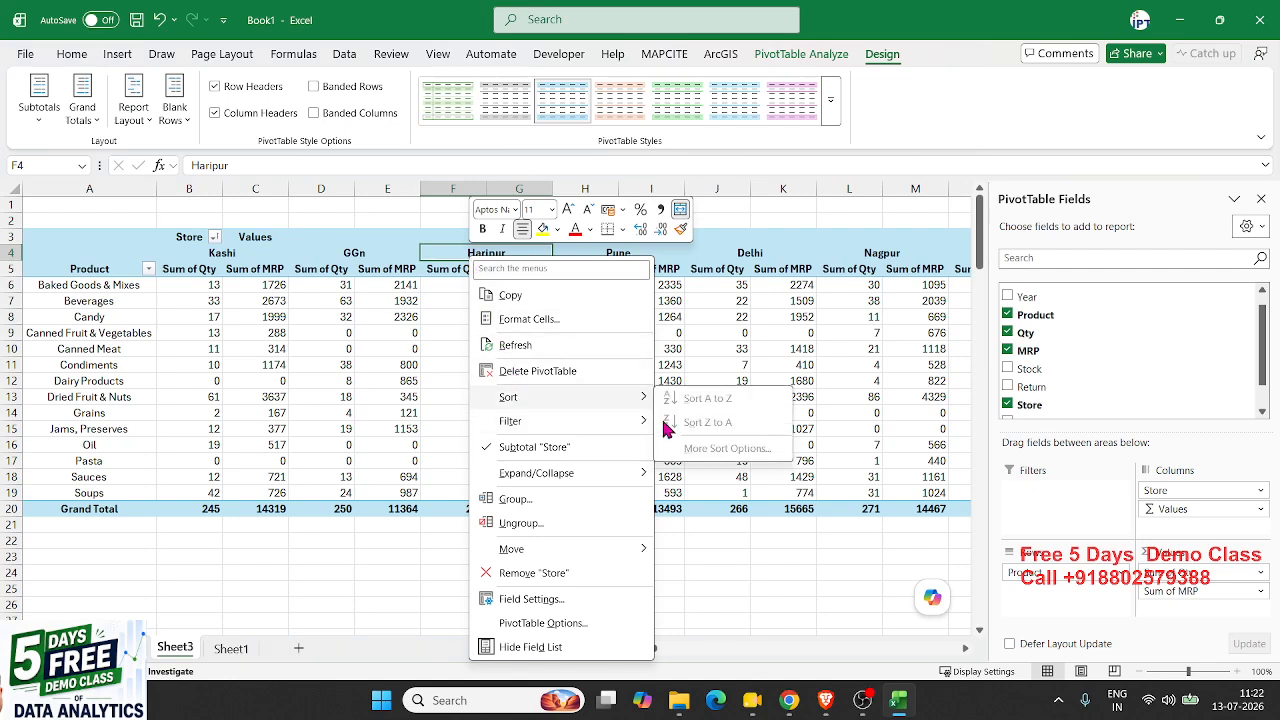
key(Escape)
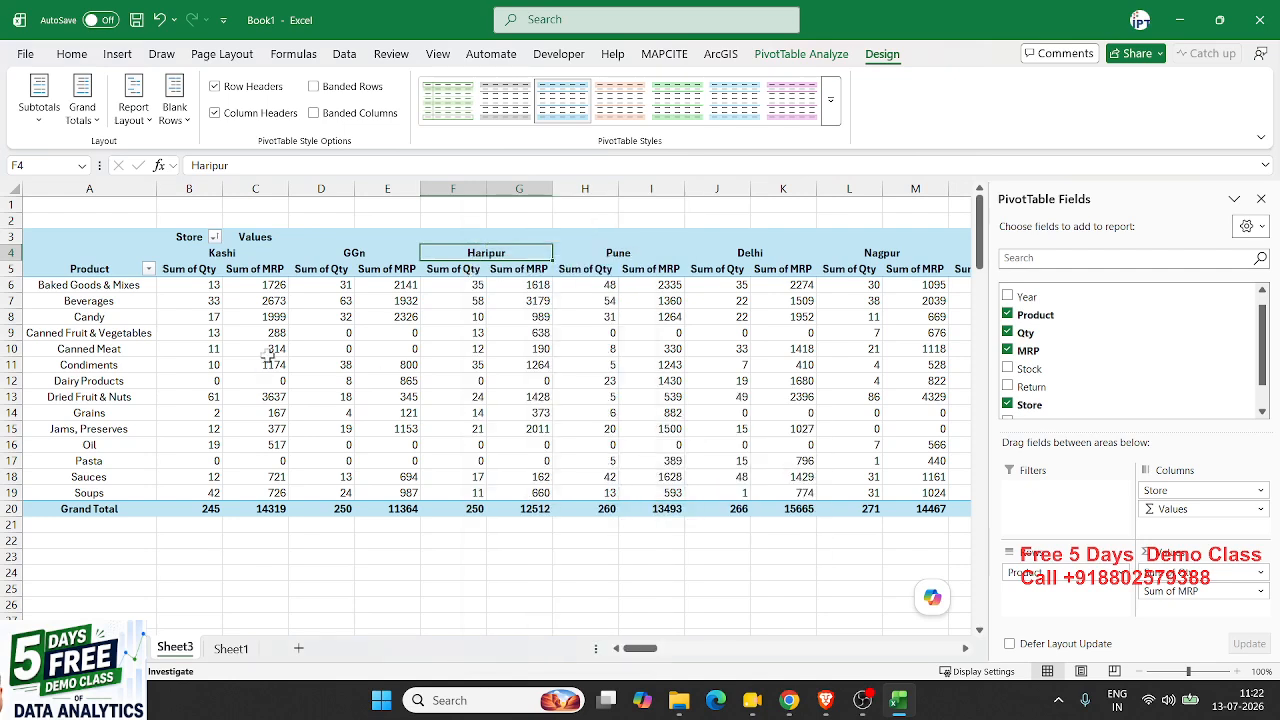
click(325, 333)
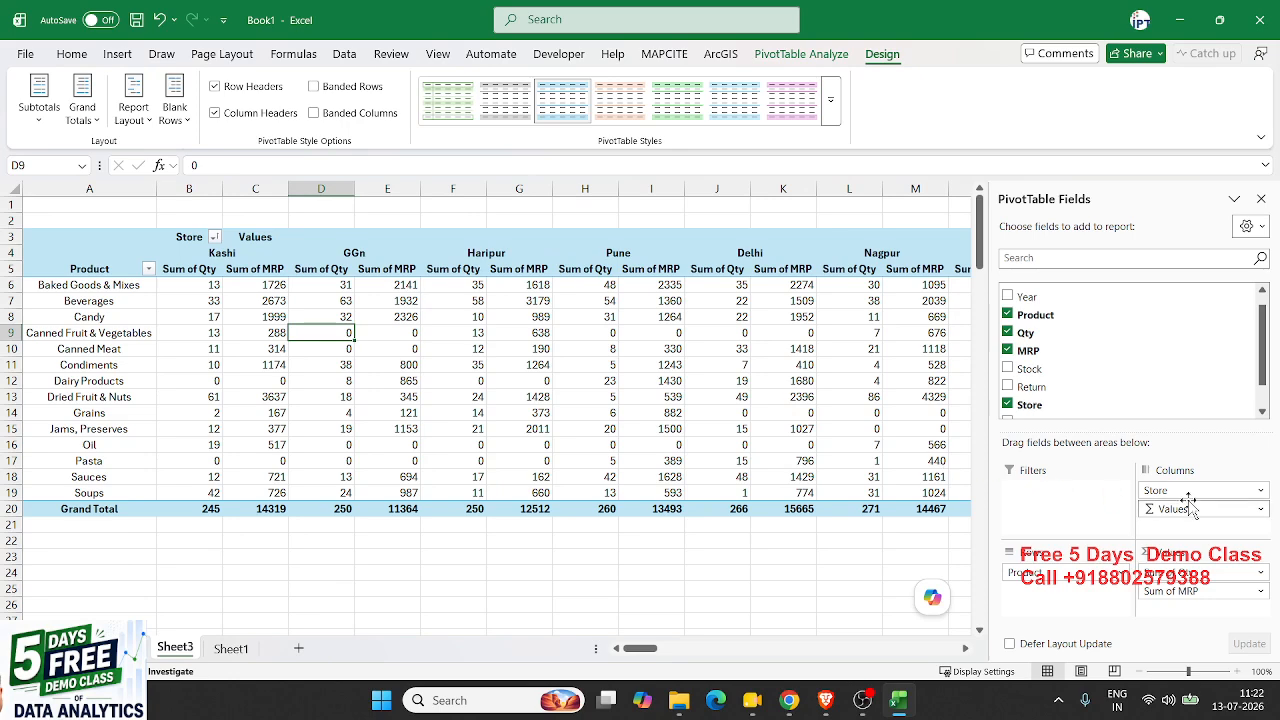
Try to move the Values field out of Columns into Filters, and return the Store field to Rows below Product.
drag(1200, 509, 1063, 511)
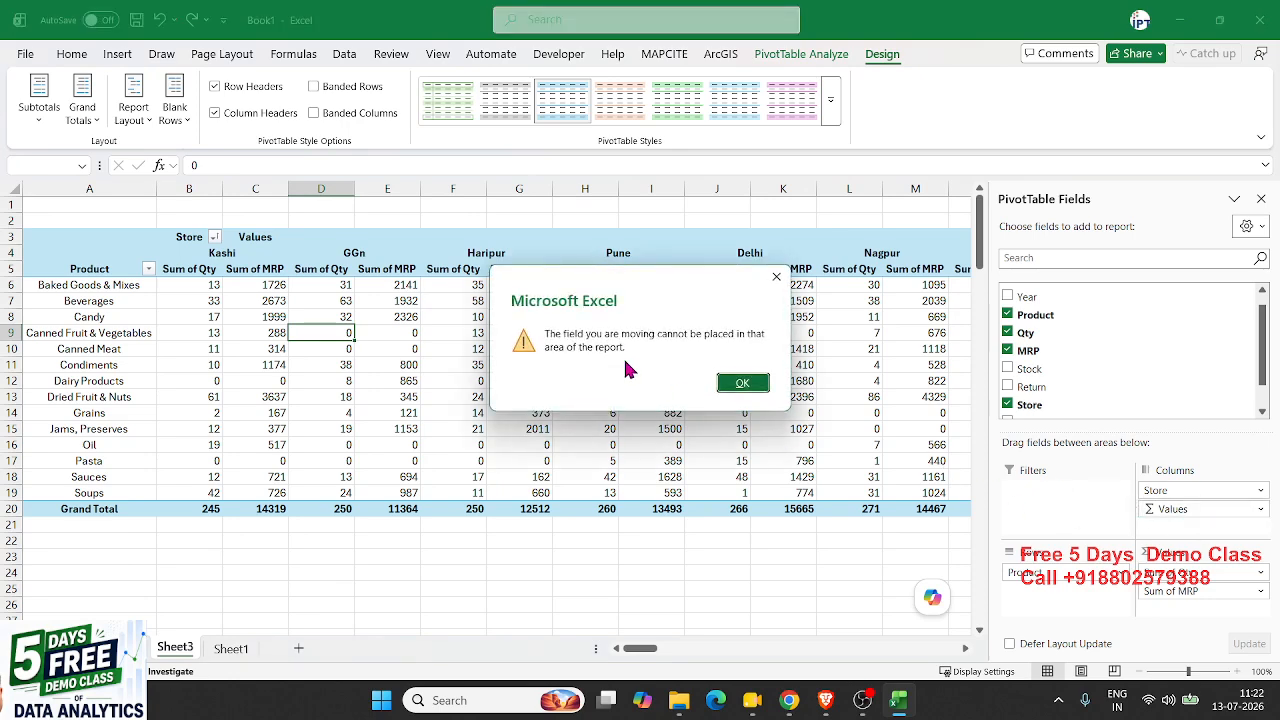
click(741, 384)
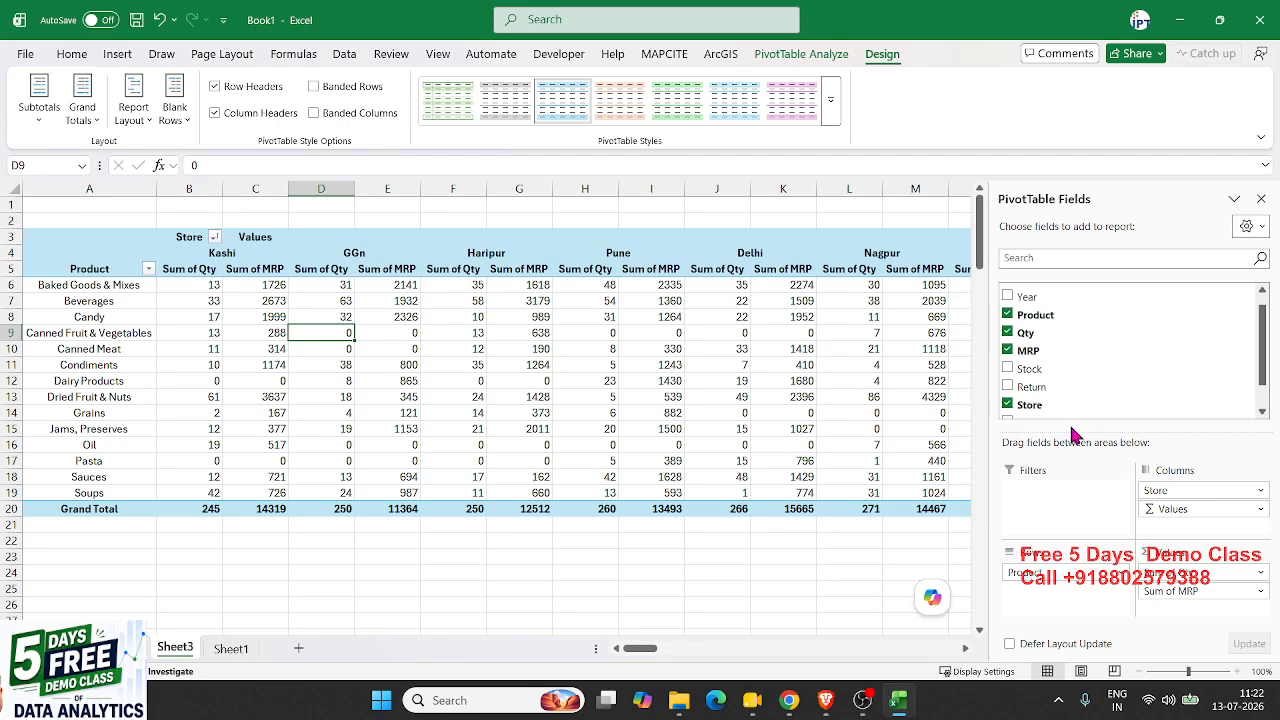
drag(1165, 490, 1100, 605)
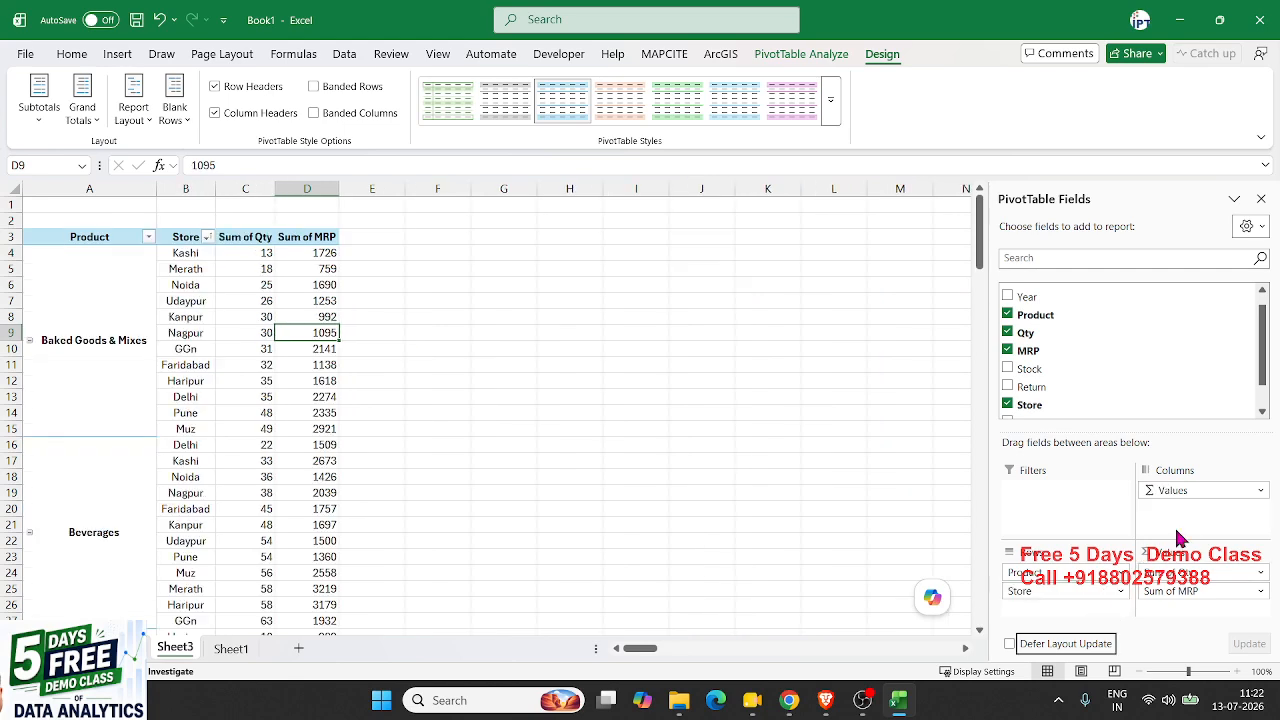
drag(1175, 490, 1100, 508)
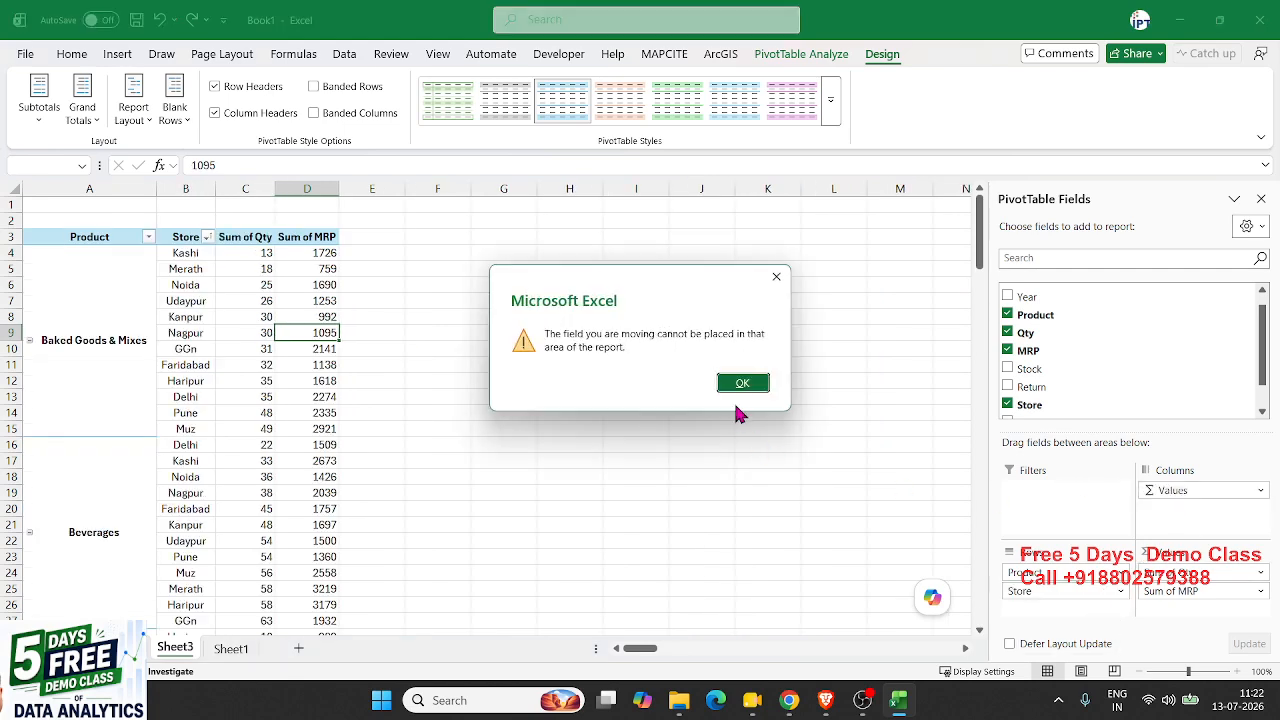
click(743, 388)
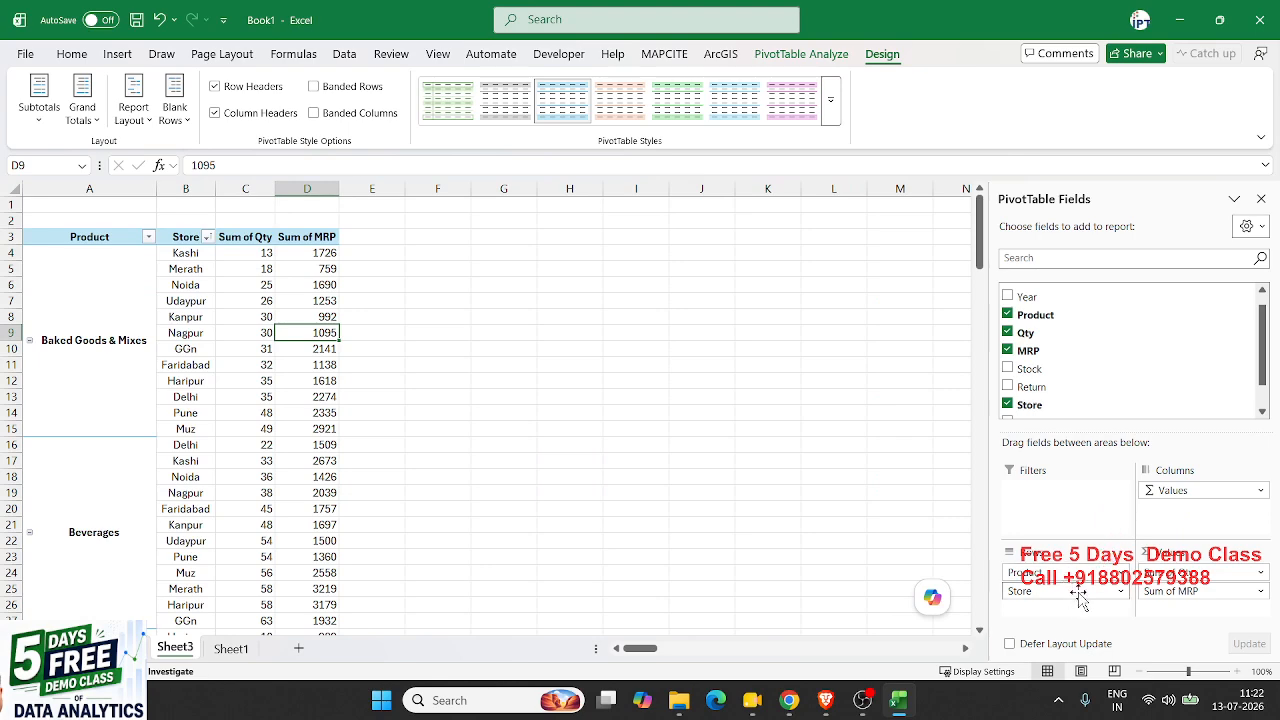
Place Store in Columns and Values in Rows under Product, and sort the store headings A to Z.
mouse_move(1165, 490)
mouse_down()
mouse_move(1076, 600)
mouse_move(1165, 512)
mouse_up()
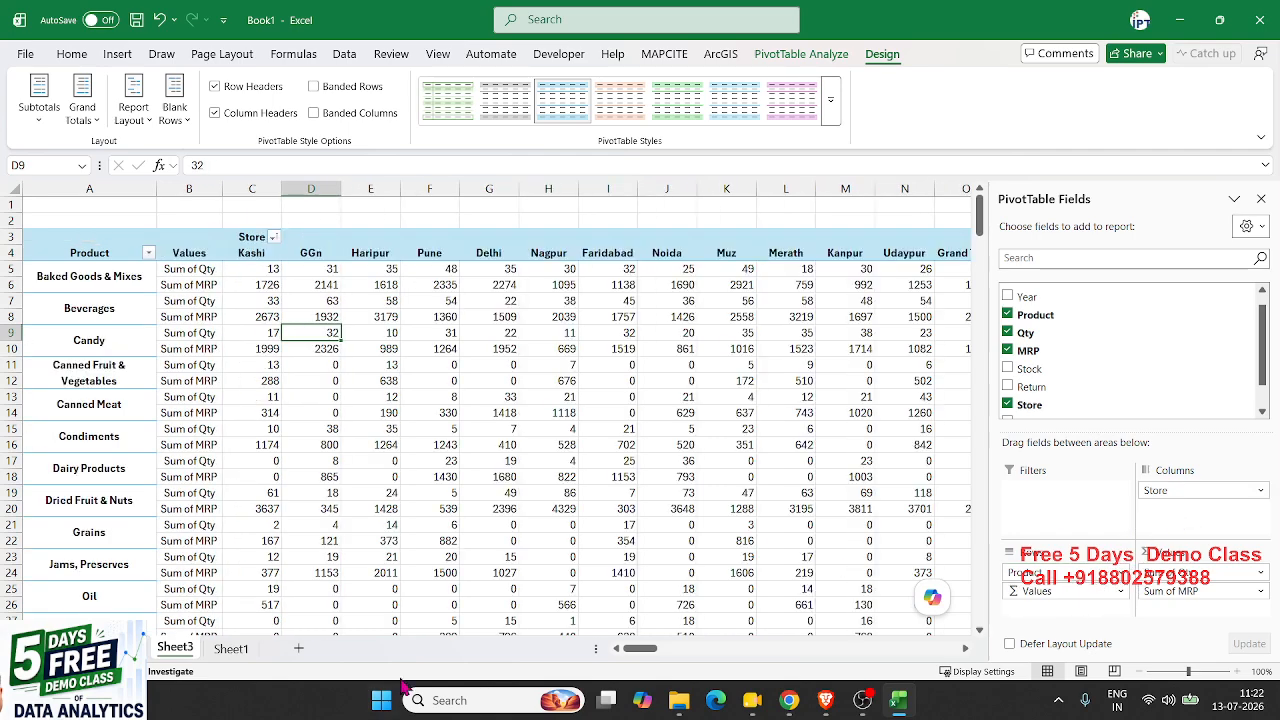
right_click(418, 255)
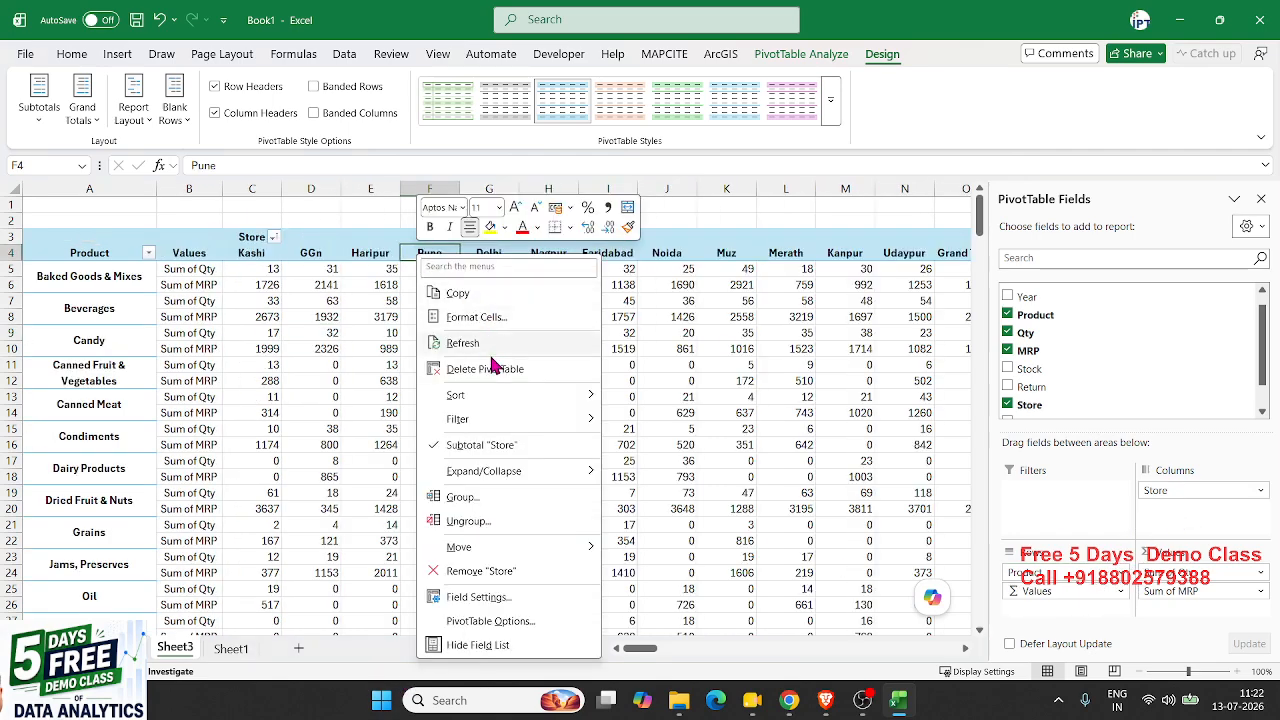
mouse_move(560, 395)
click(652, 398)
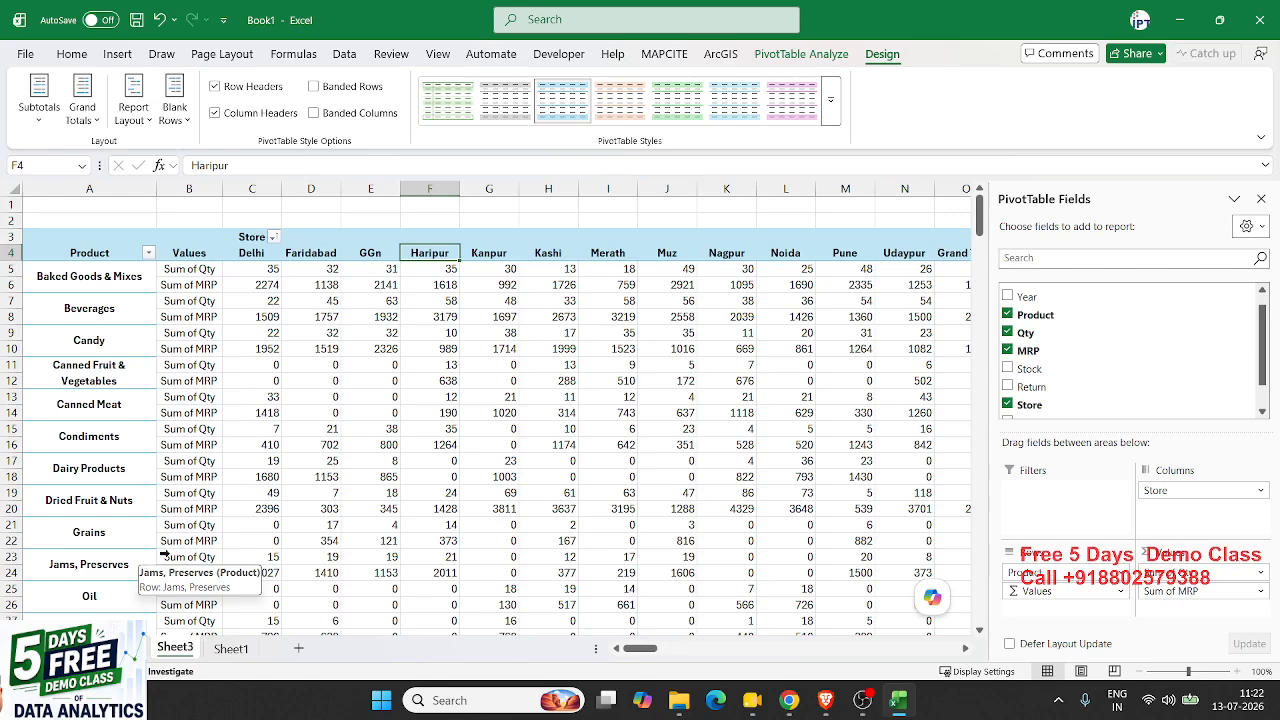
click(149, 253)
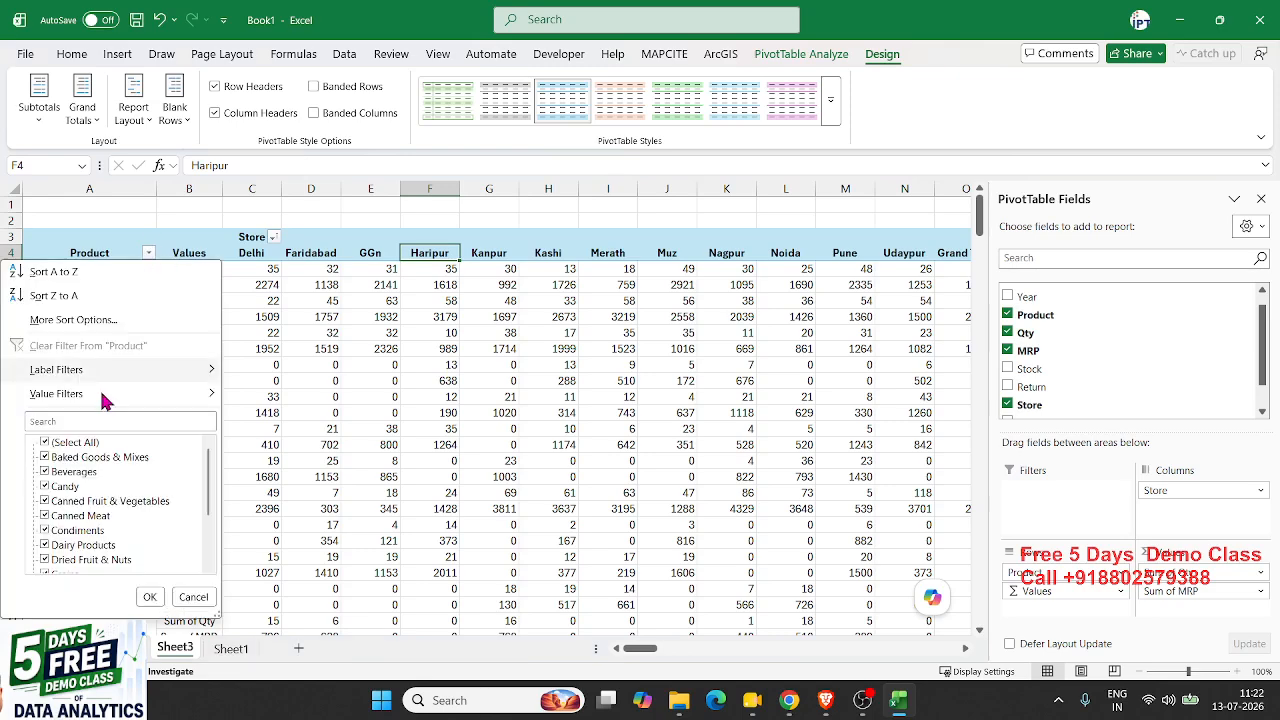
click(45, 442)
click(44, 457)
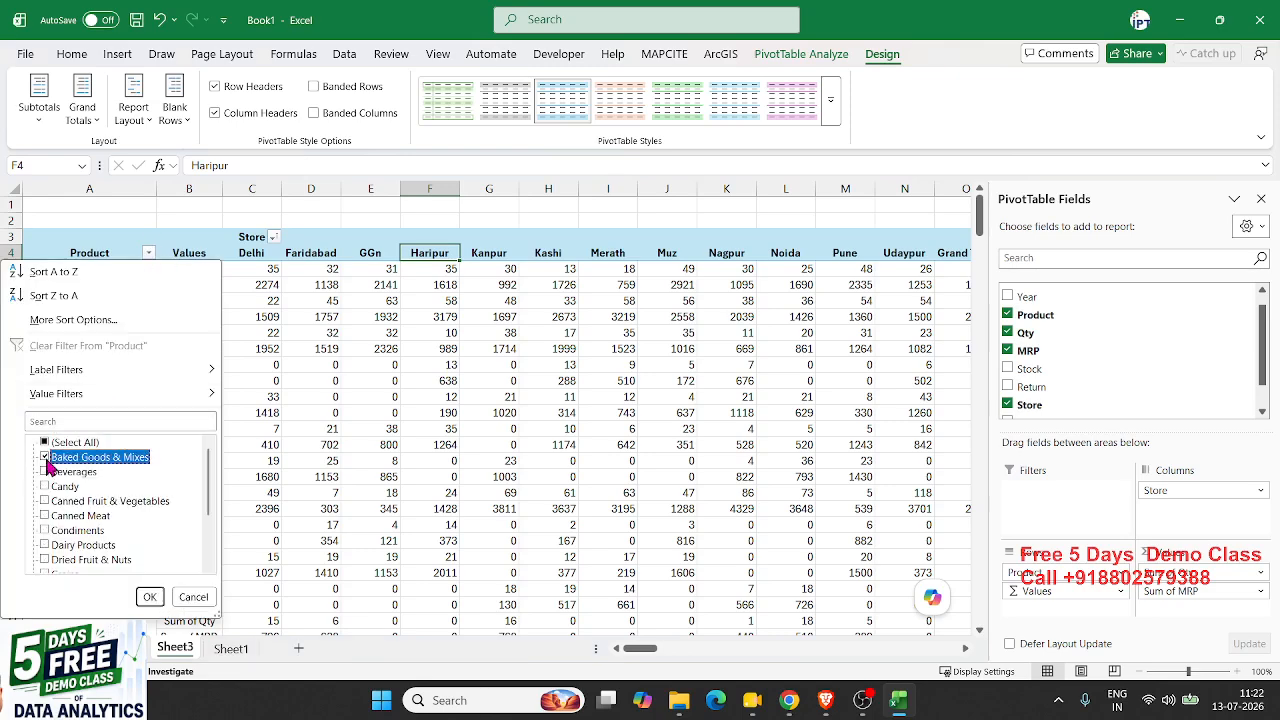
click(44, 471)
click(44, 486)
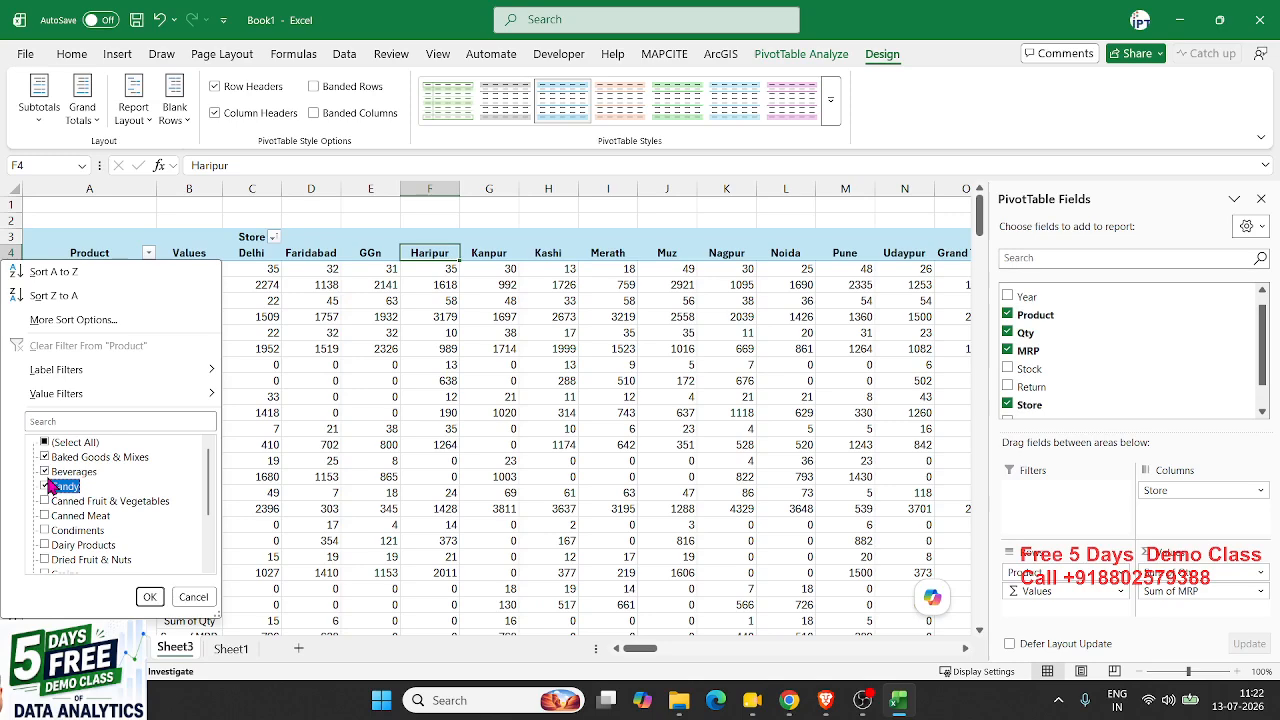
key(Escape)
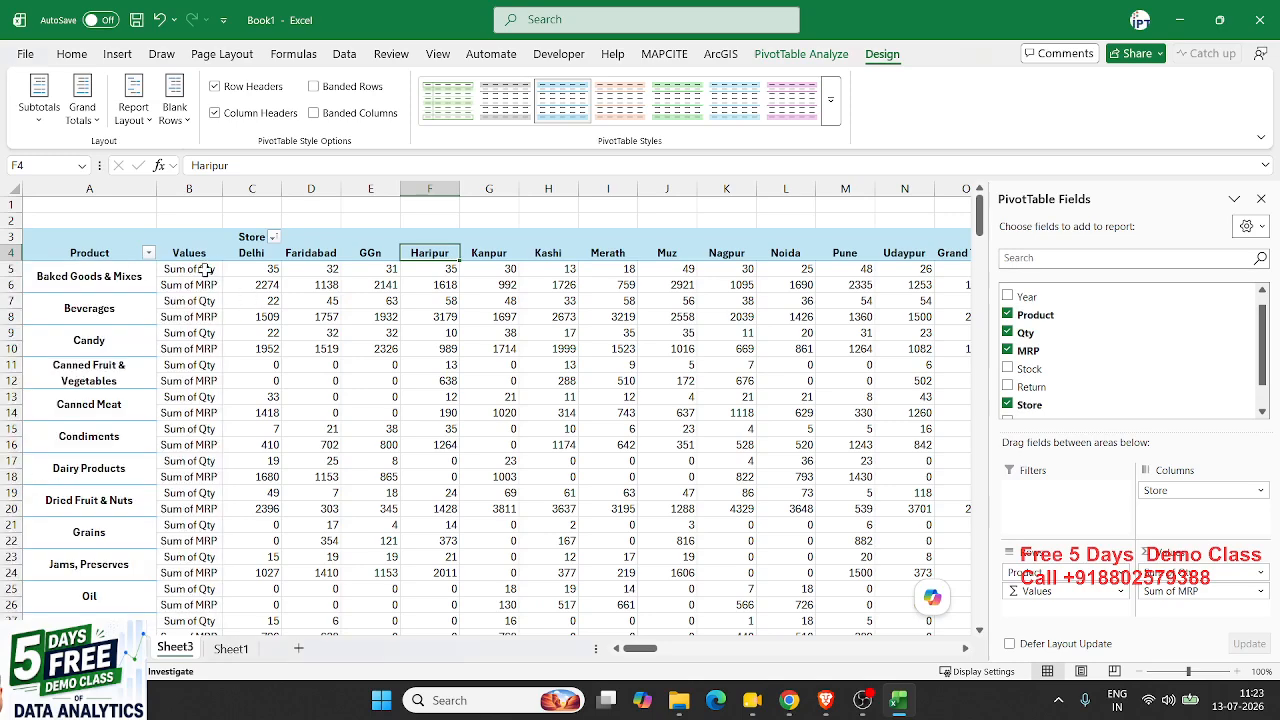
Filter the Product field to show only Baked Goods & Mixes, Beverages and Candy.
click(148, 253)
click(44, 442)
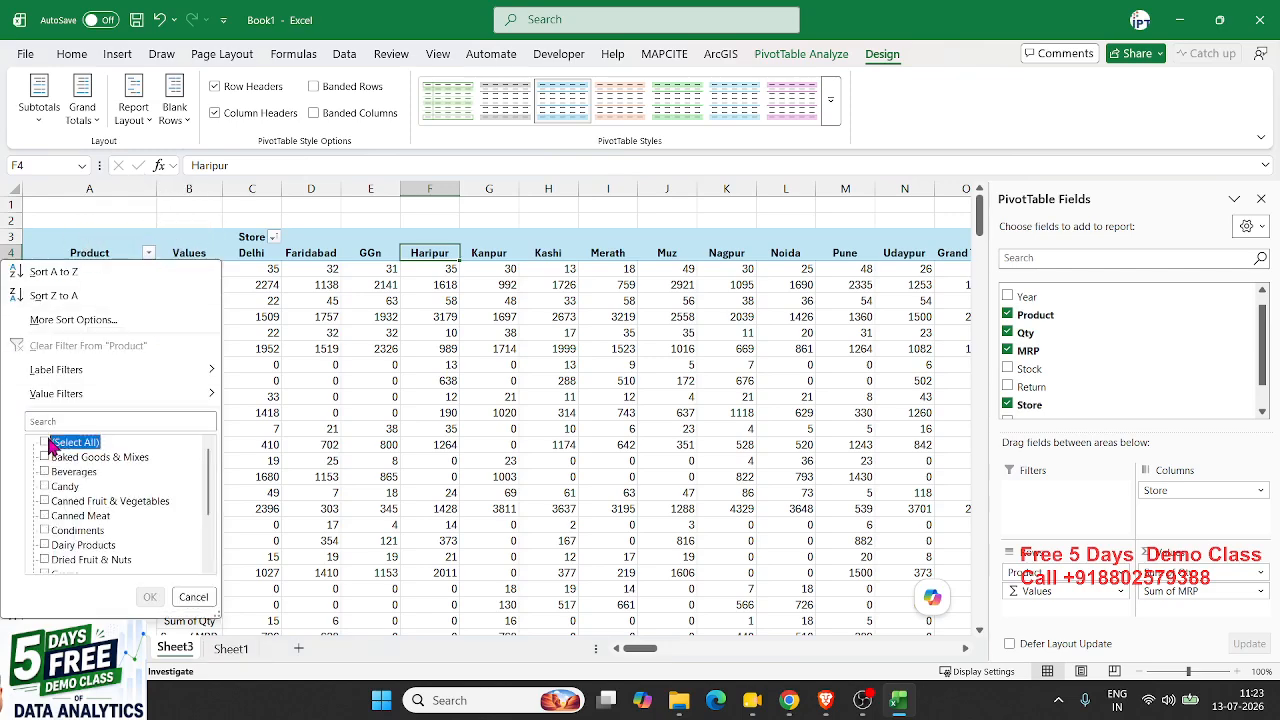
click(47, 459)
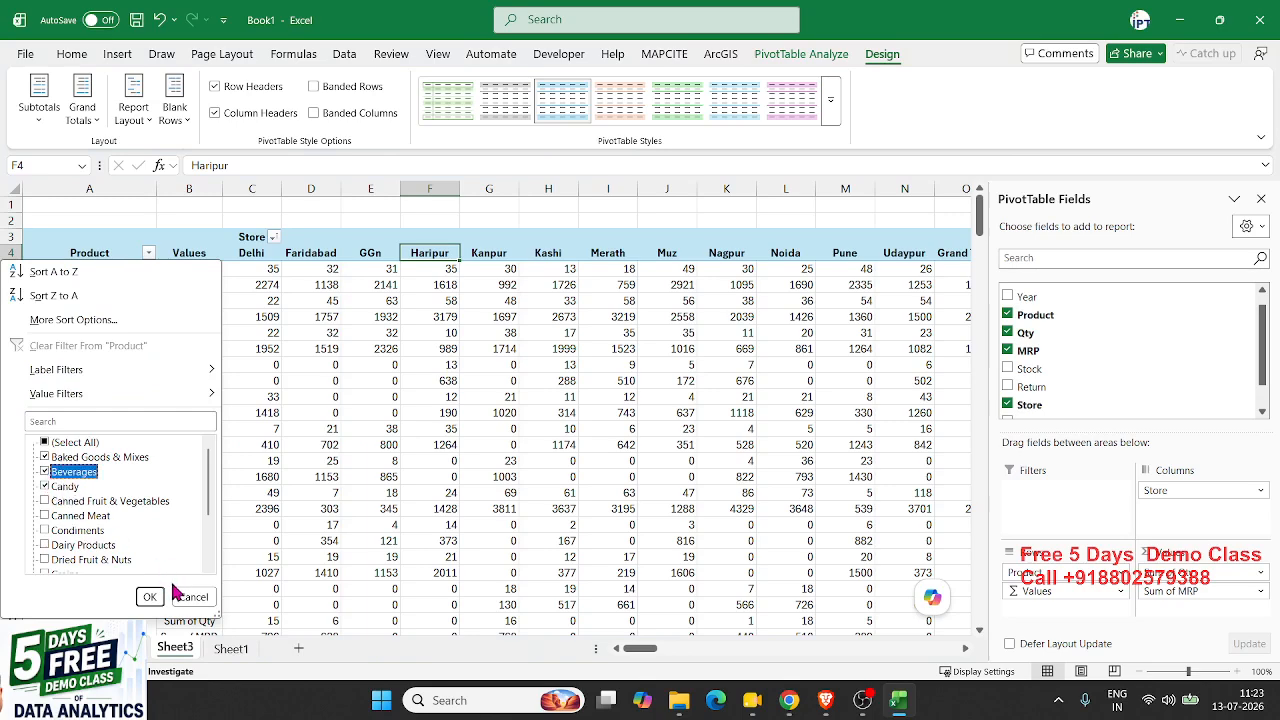
click(156, 596)
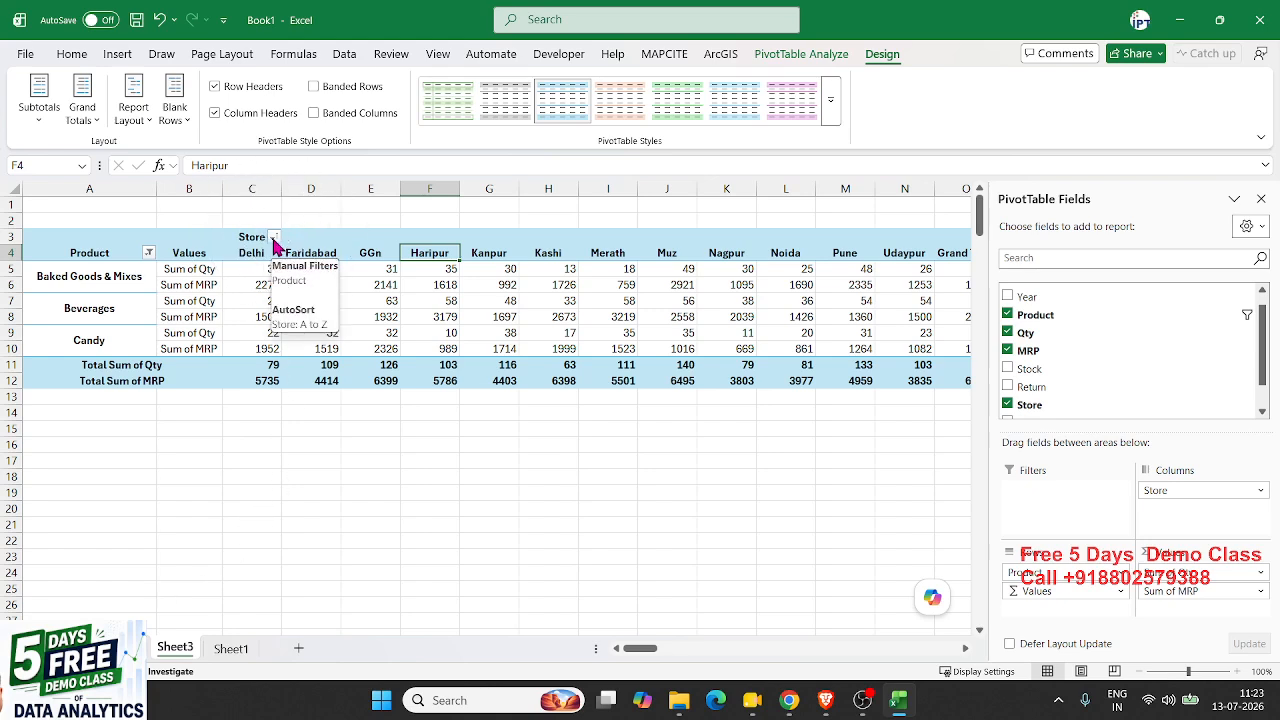
Filter the Store field to show only Delhi, Faridabad and GGn.
click(273, 238)
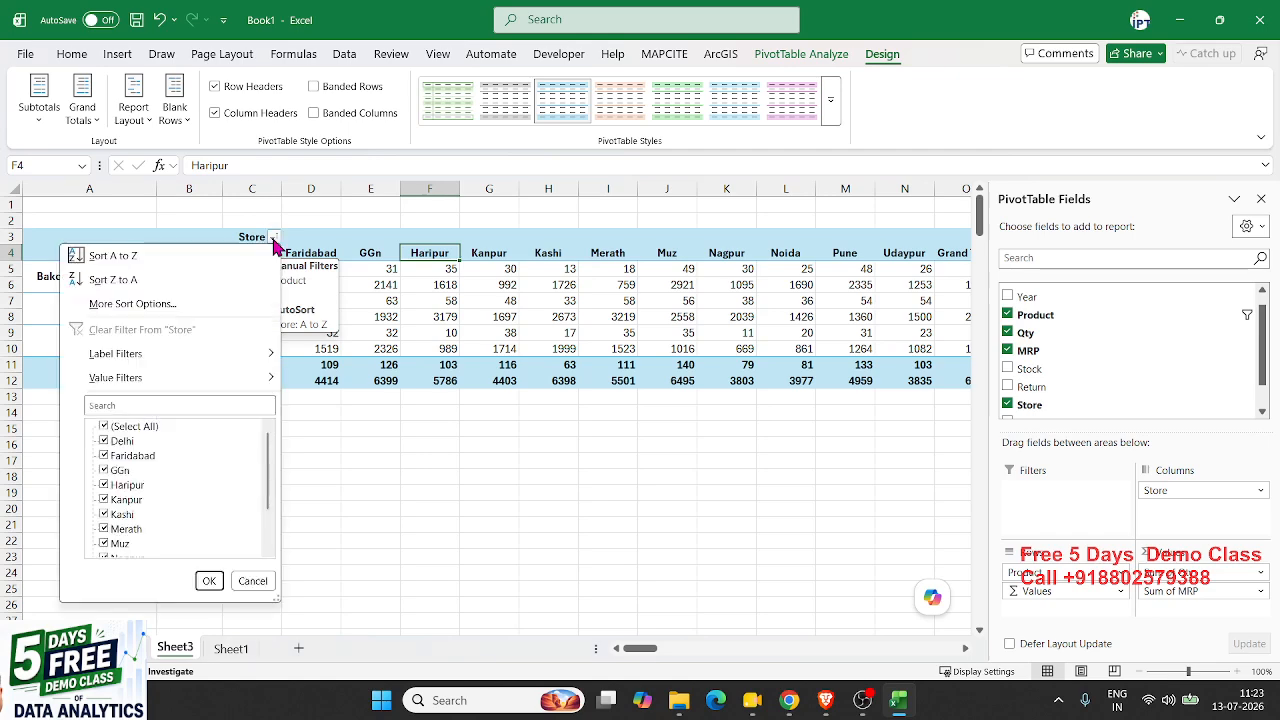
click(115, 429)
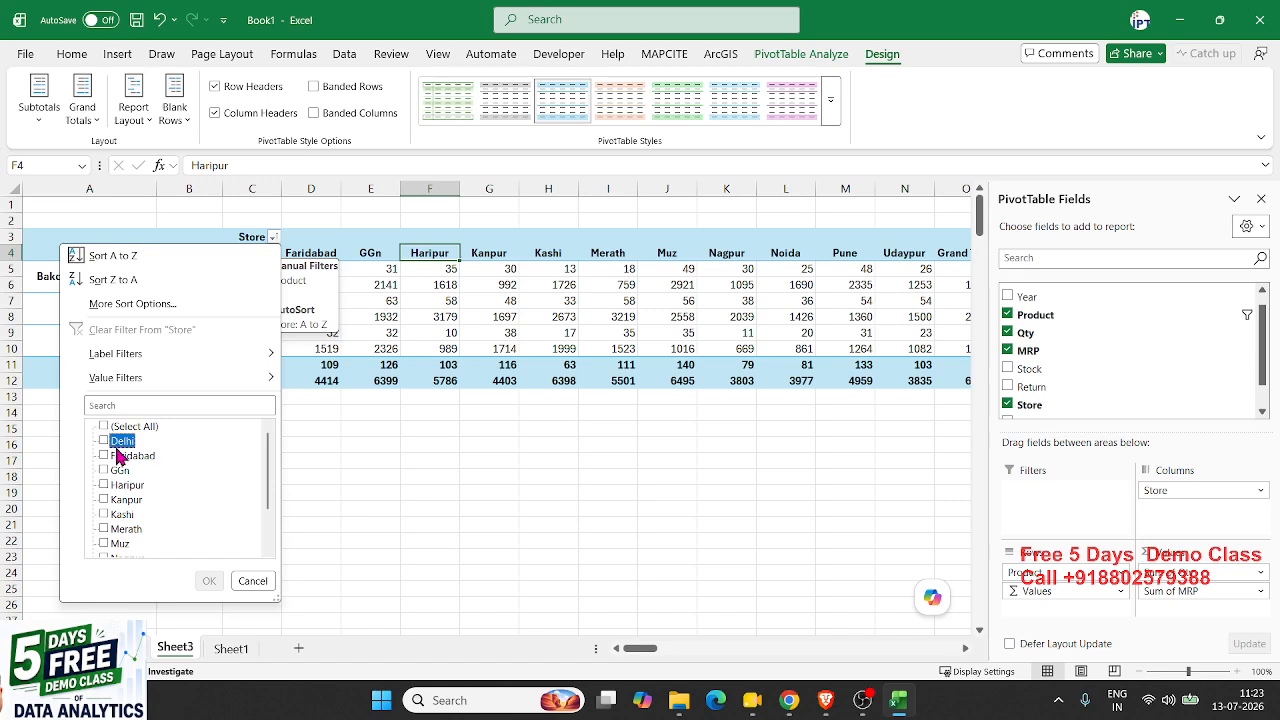
click(110, 456)
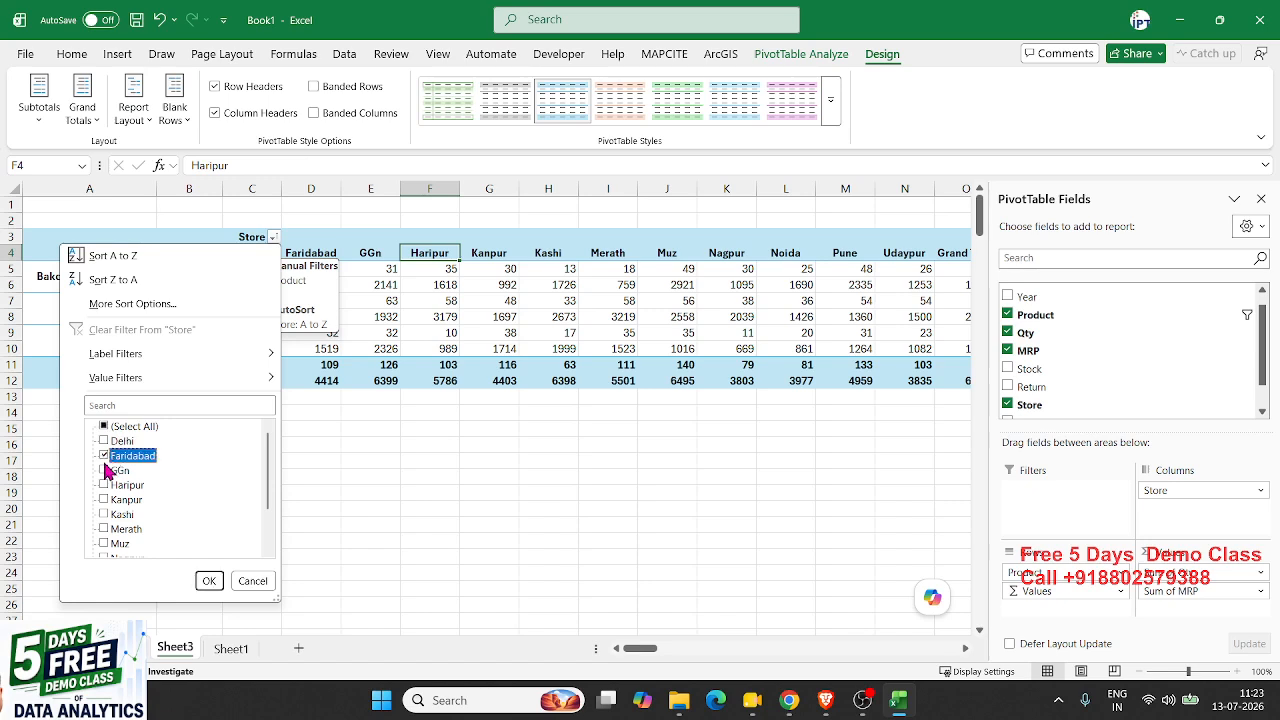
click(106, 468)
click(106, 442)
click(207, 581)
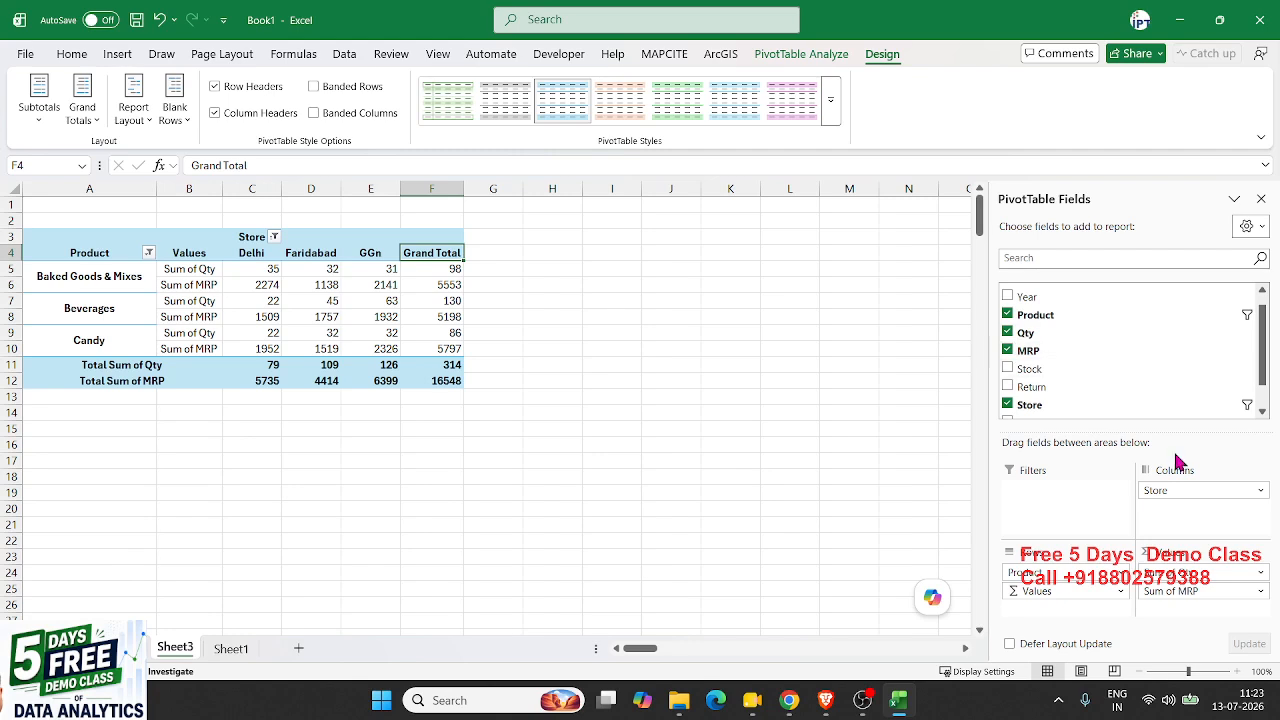
Return Store to Rows and Values to Columns, and filter Product to the top 3 items by Sum of Qty.
drag(1181, 489, 1180, 518)
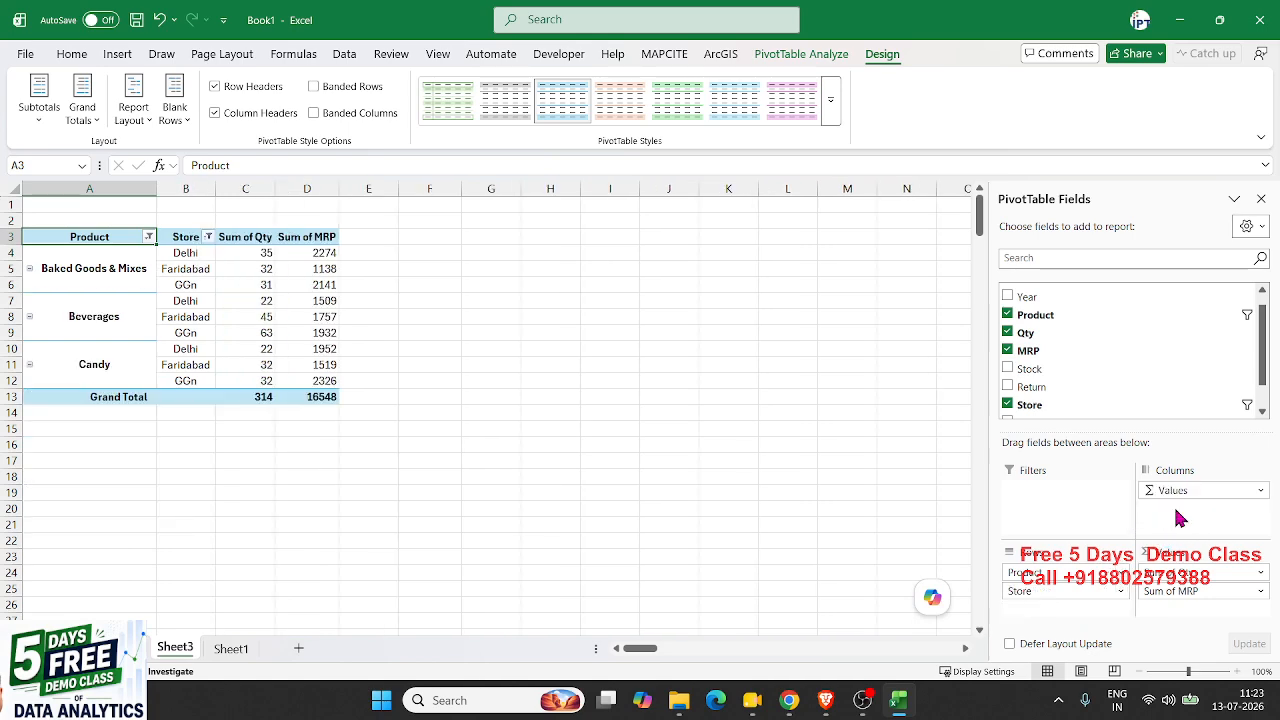
click(149, 237)
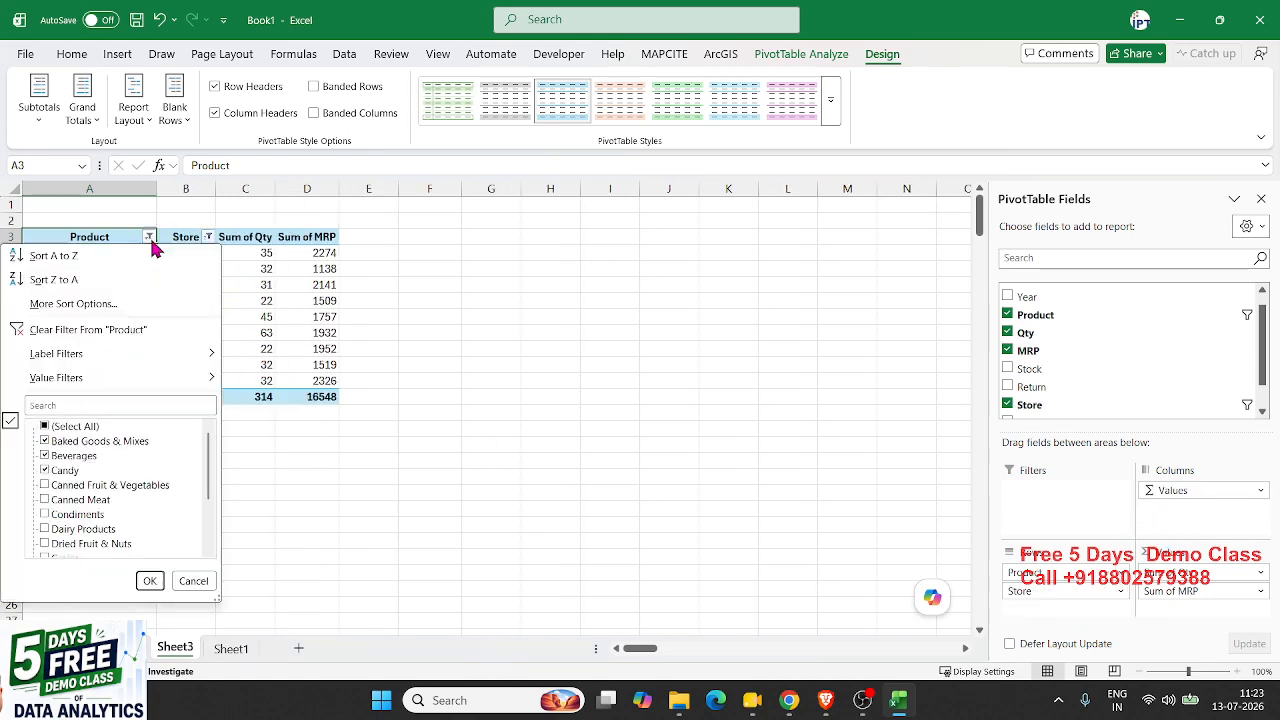
mouse_move(115, 360)
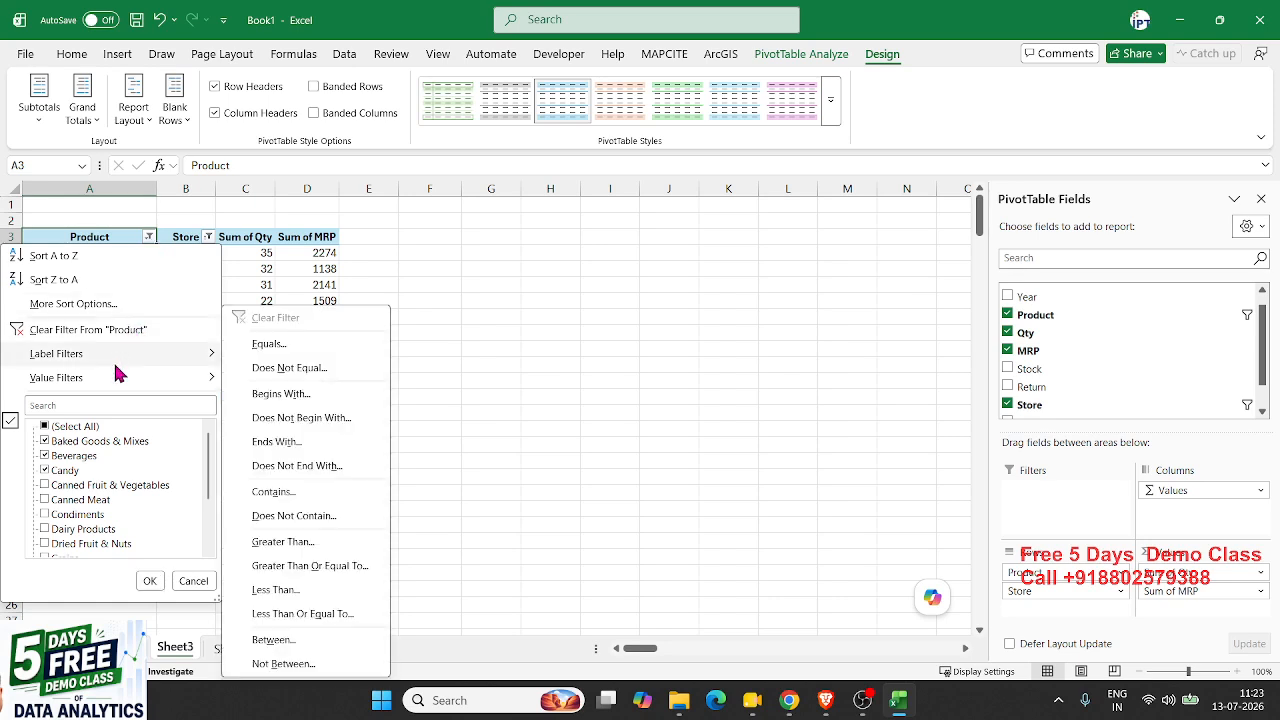
click(360, 611)
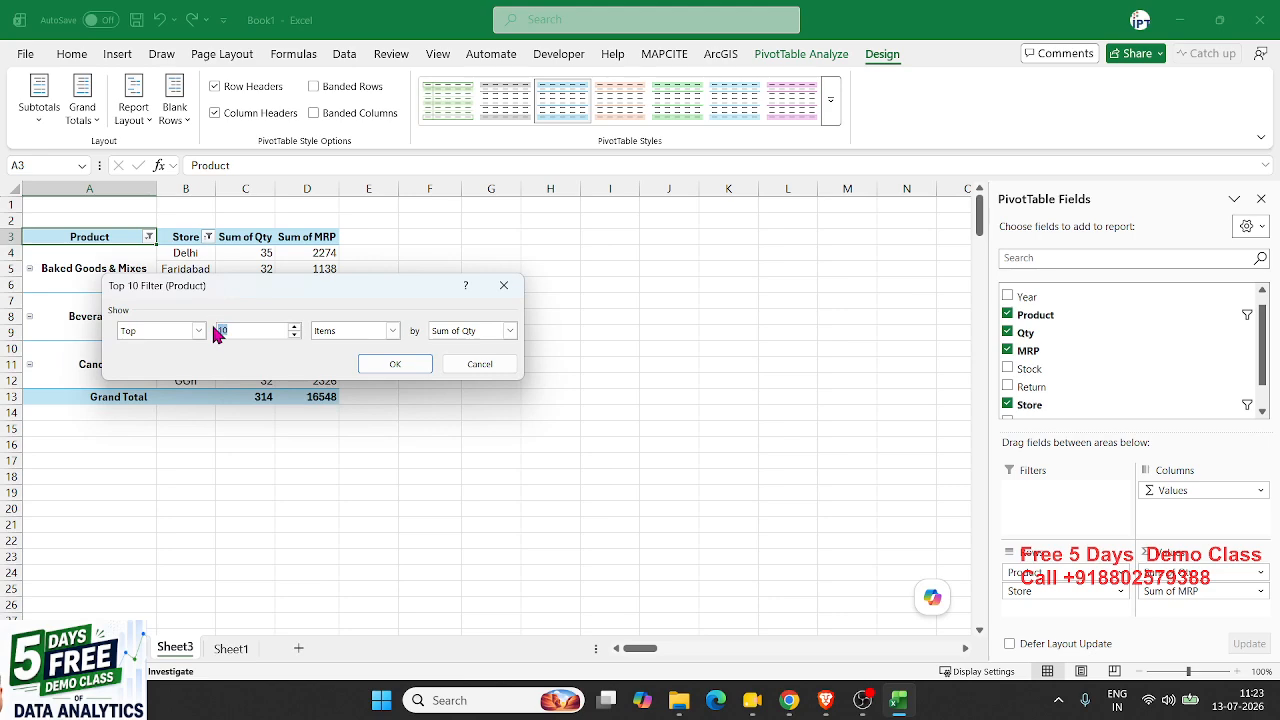
text(3)
click(393, 362)
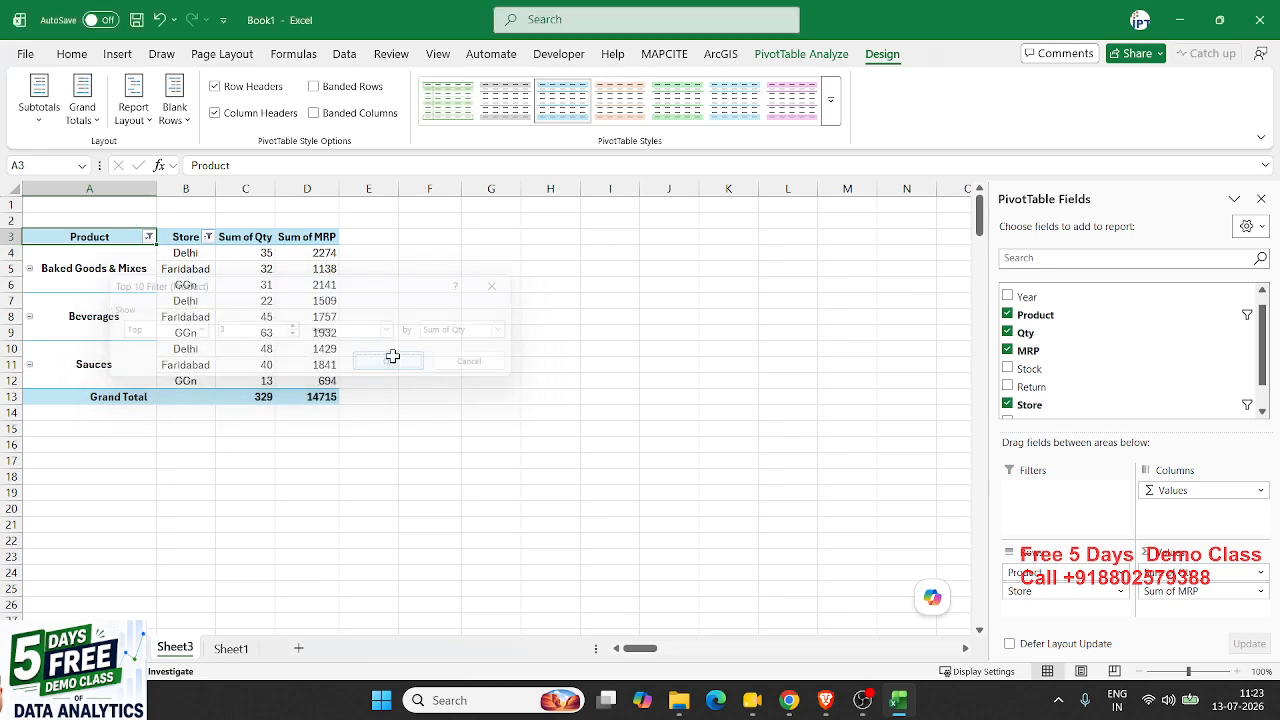
Clear the existing Store filter and filter Store to the top 3 items by Sum of Qty.
click(208, 236)
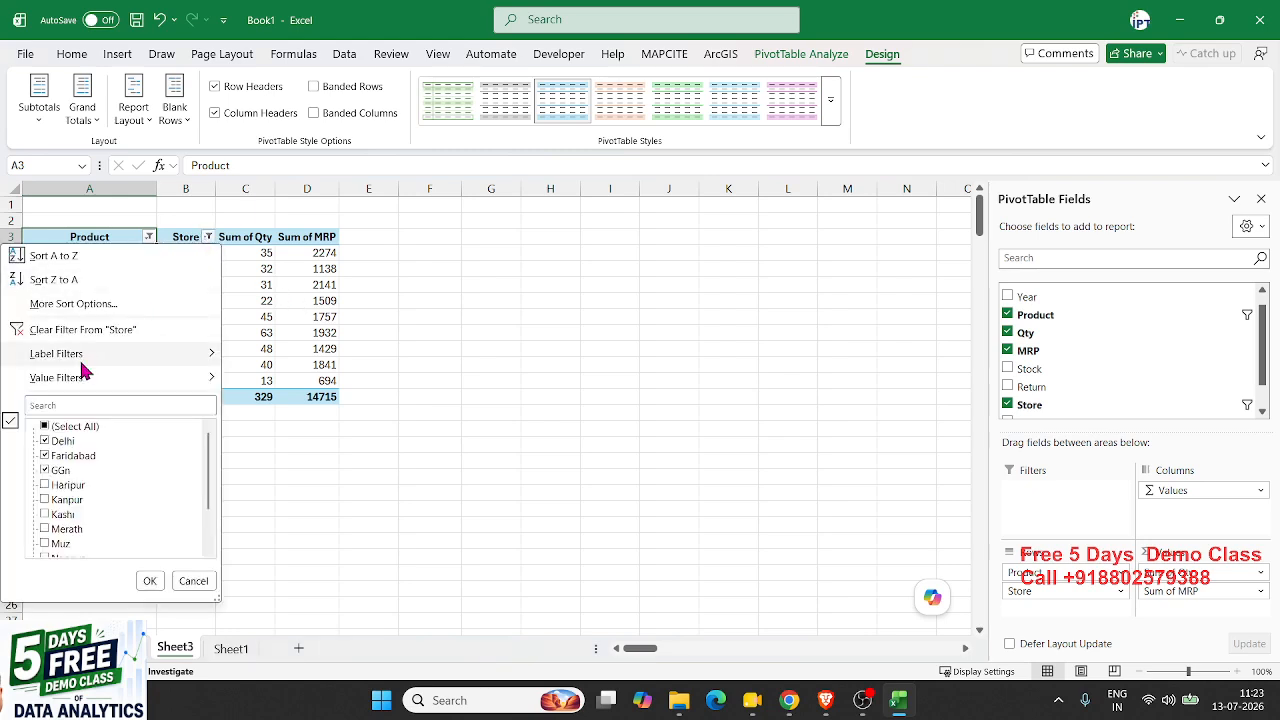
click(60, 330)
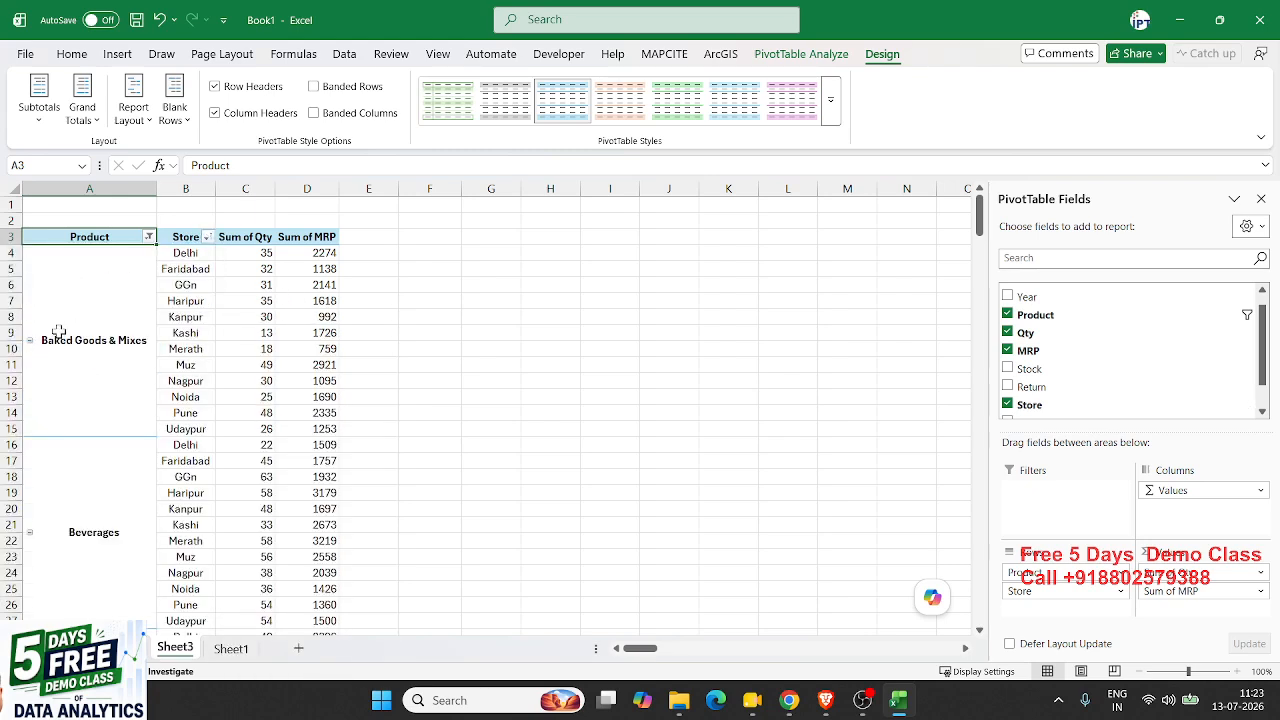
click(208, 237)
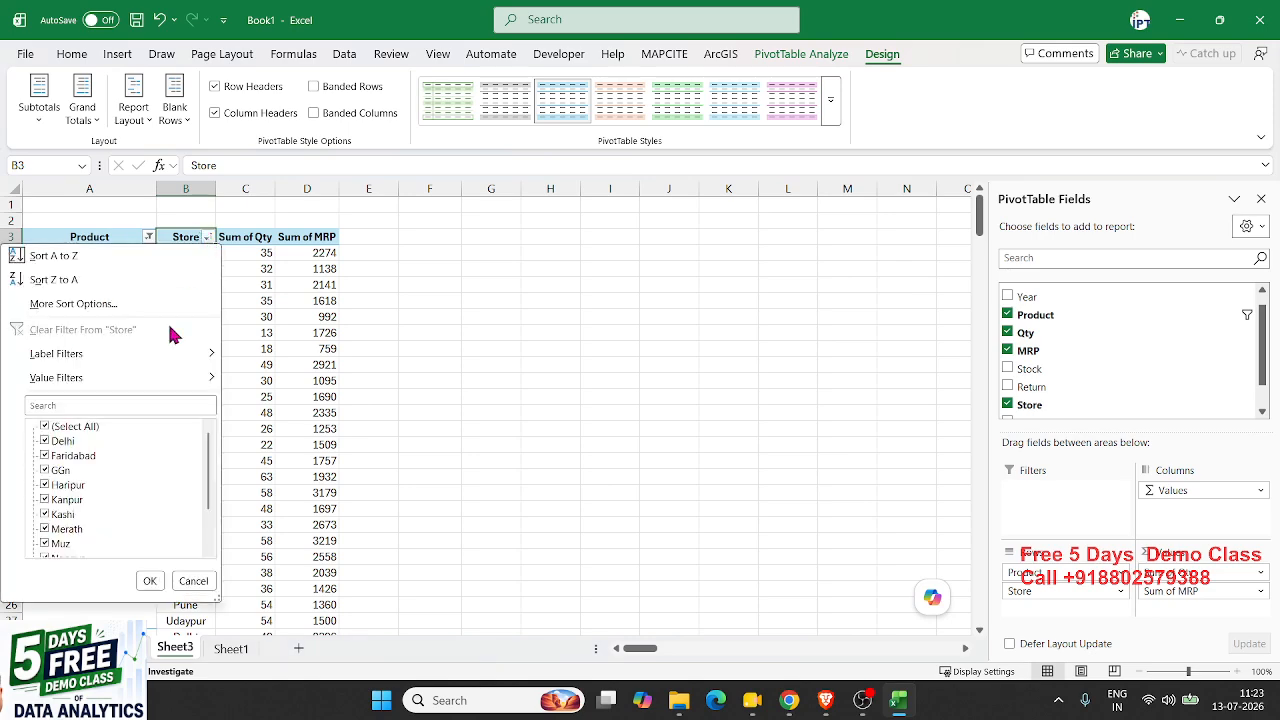
mouse_move(112, 376)
click(266, 605)
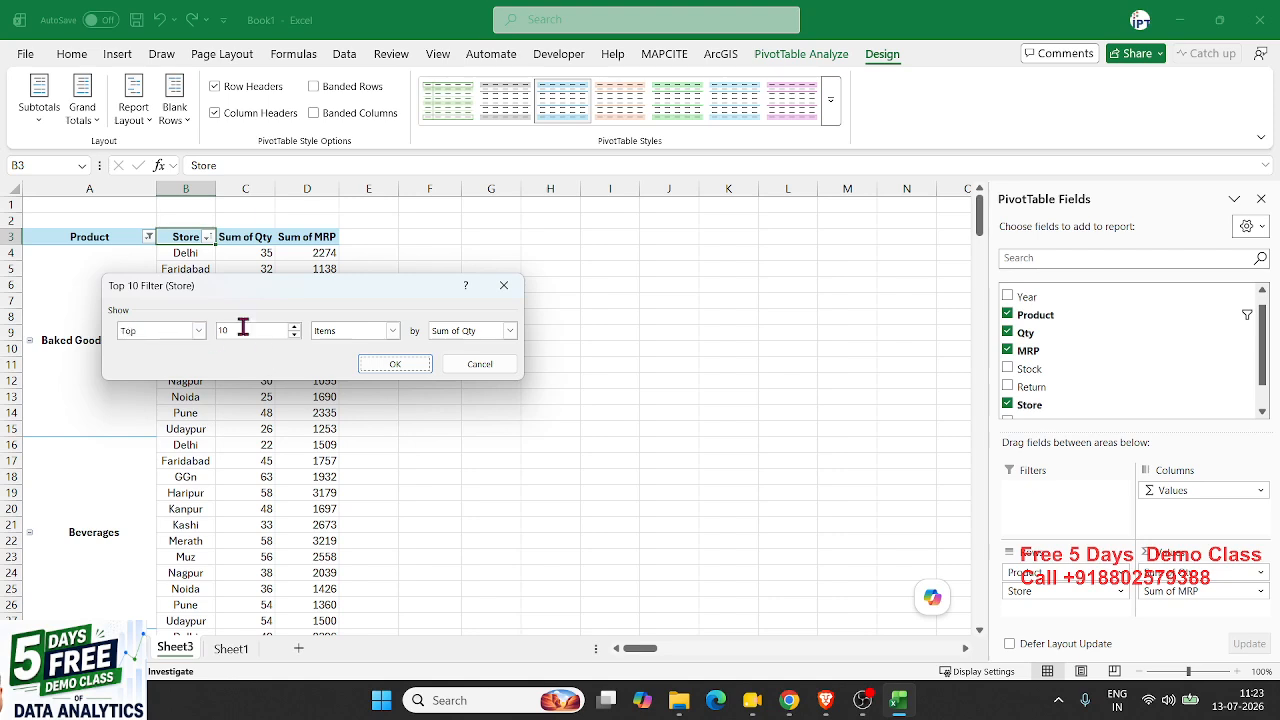
drag(242, 328, 124, 328)
text(3)
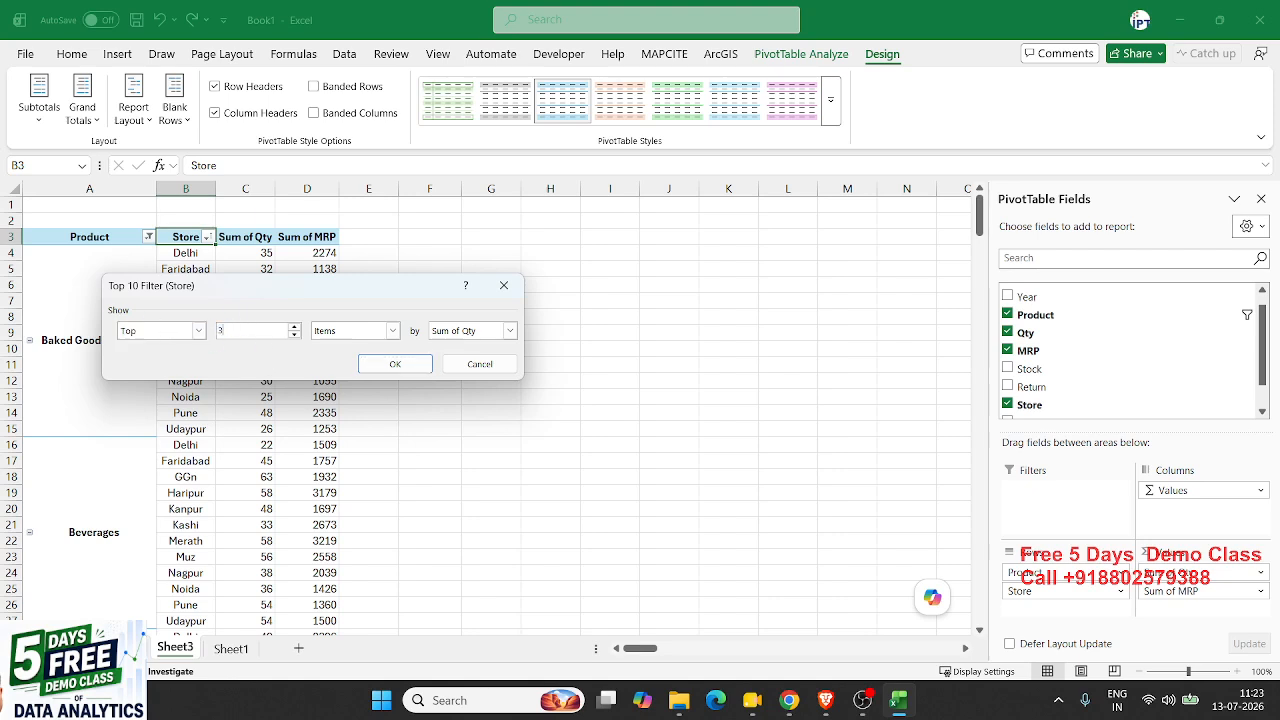
click(361, 367)
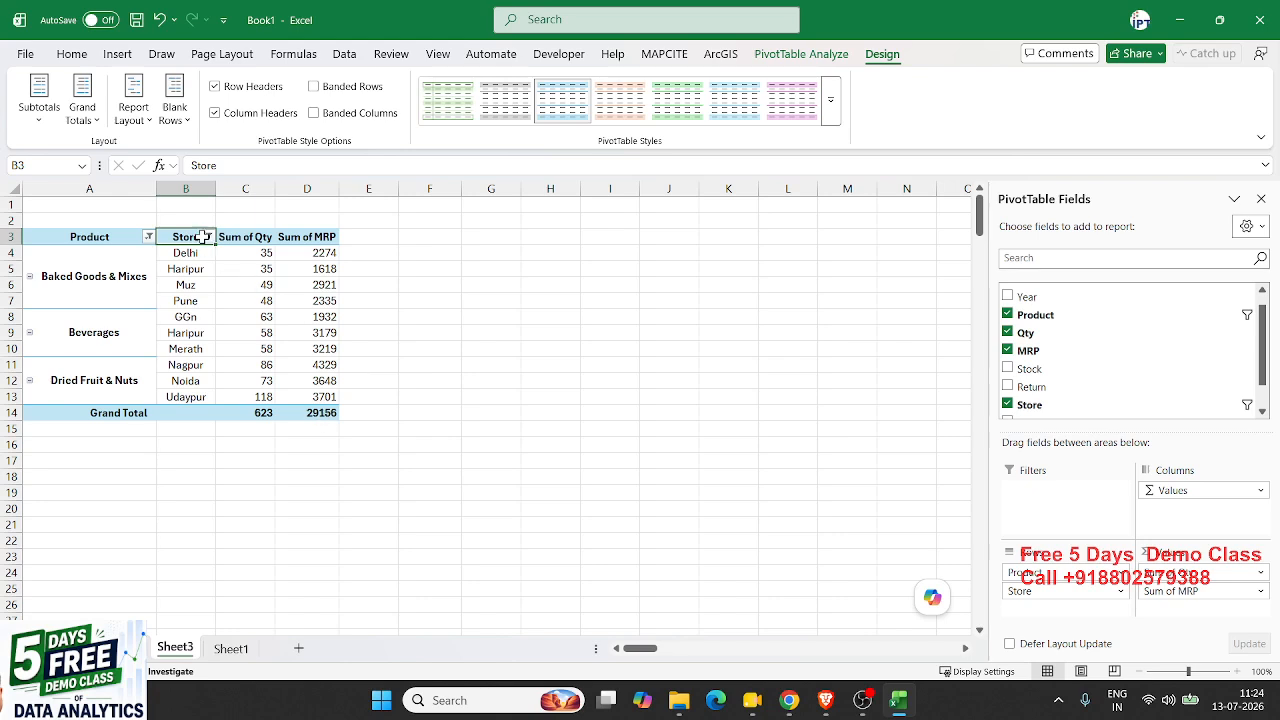
Clear the filters from both the Store and Product fields of the PivotTable.
click(207, 243)
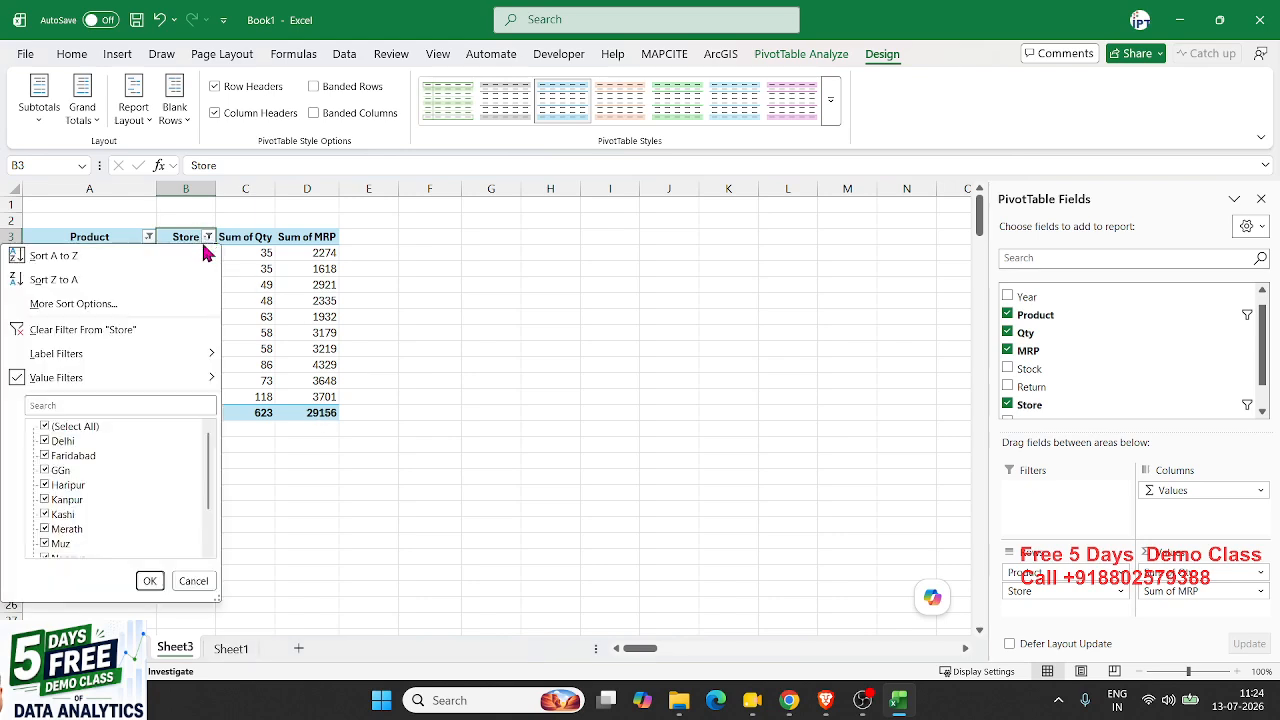
click(40, 328)
click(147, 236)
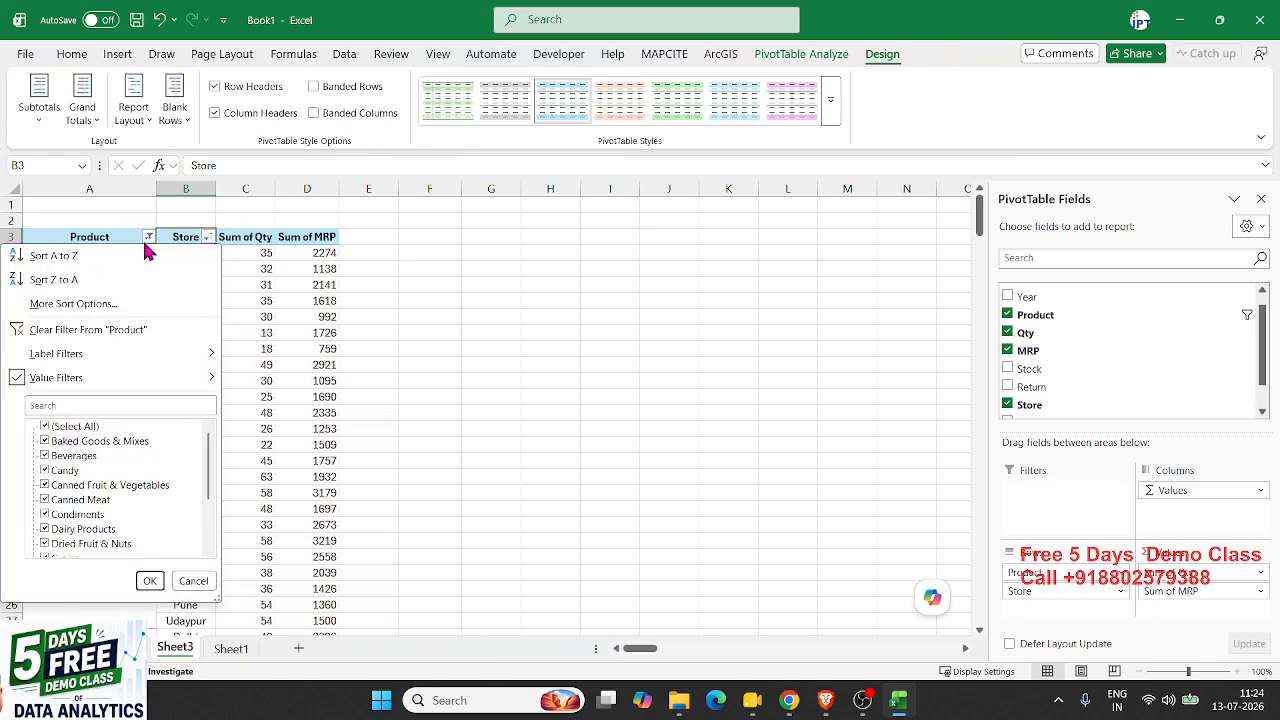
click(77, 329)
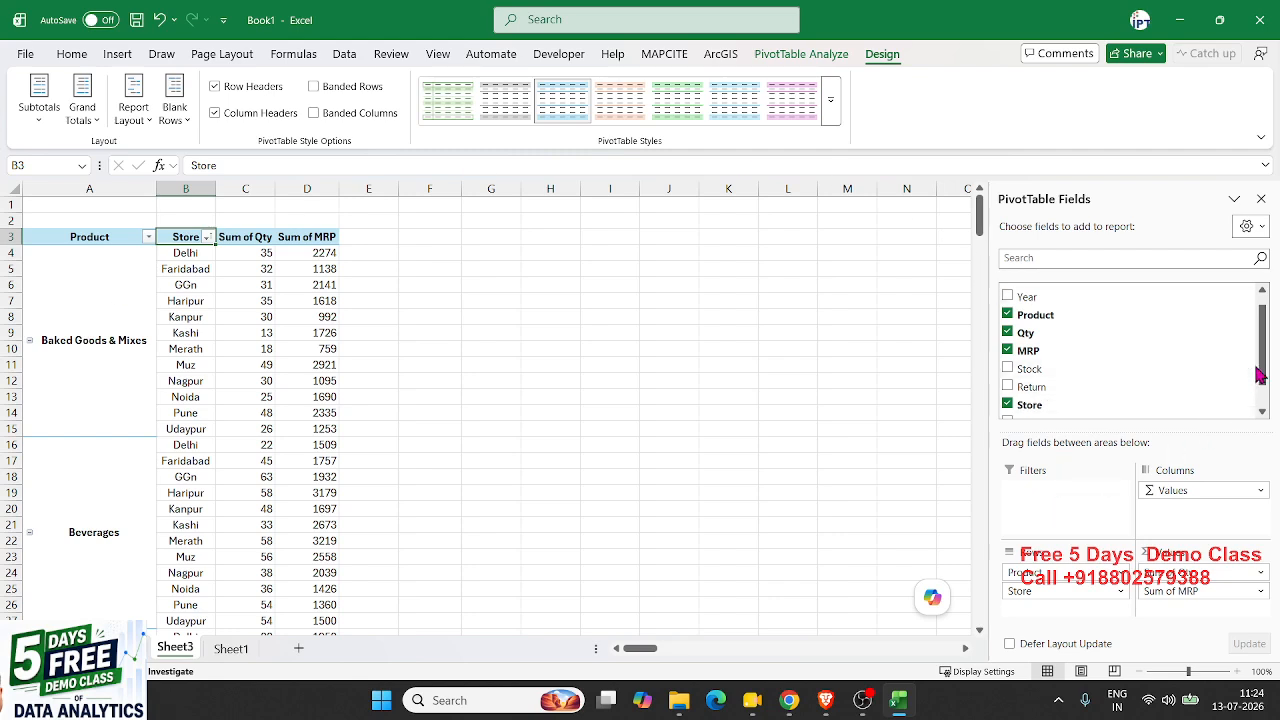
Add Year and Month, in that order, as report filters above the PivotTable.
drag(1260, 372, 1265, 343)
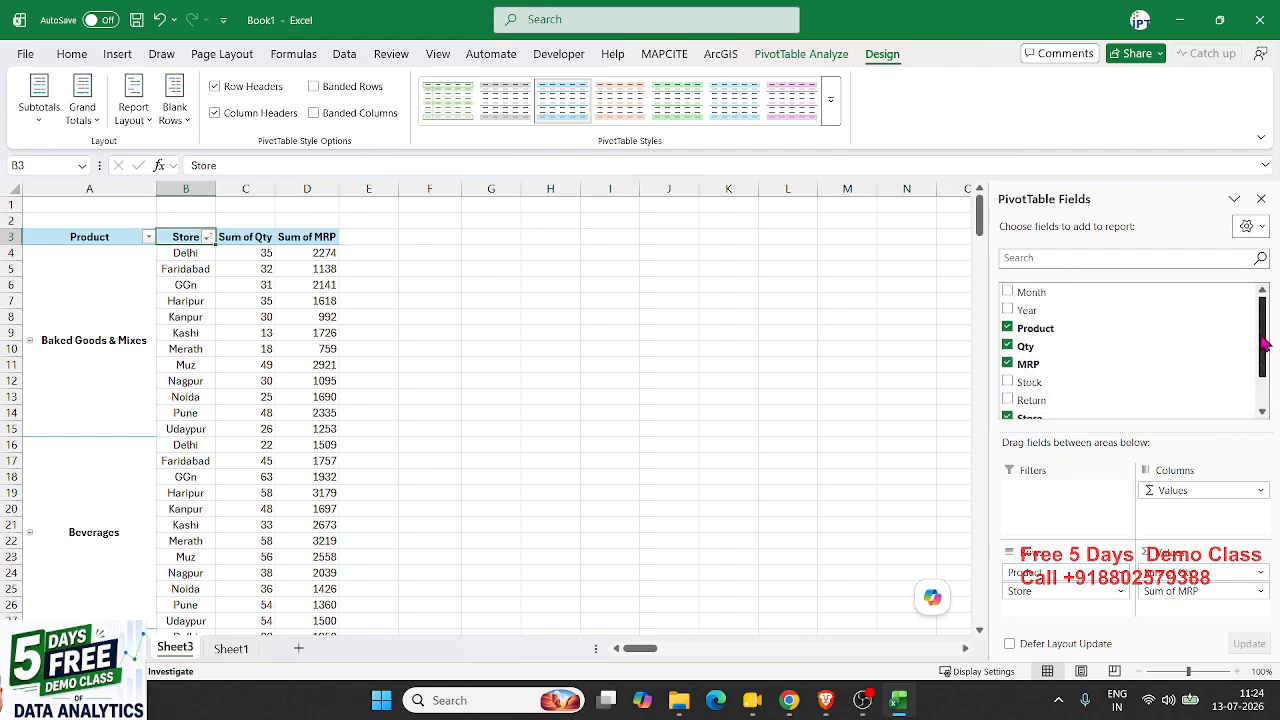
drag(1092, 306, 1071, 491)
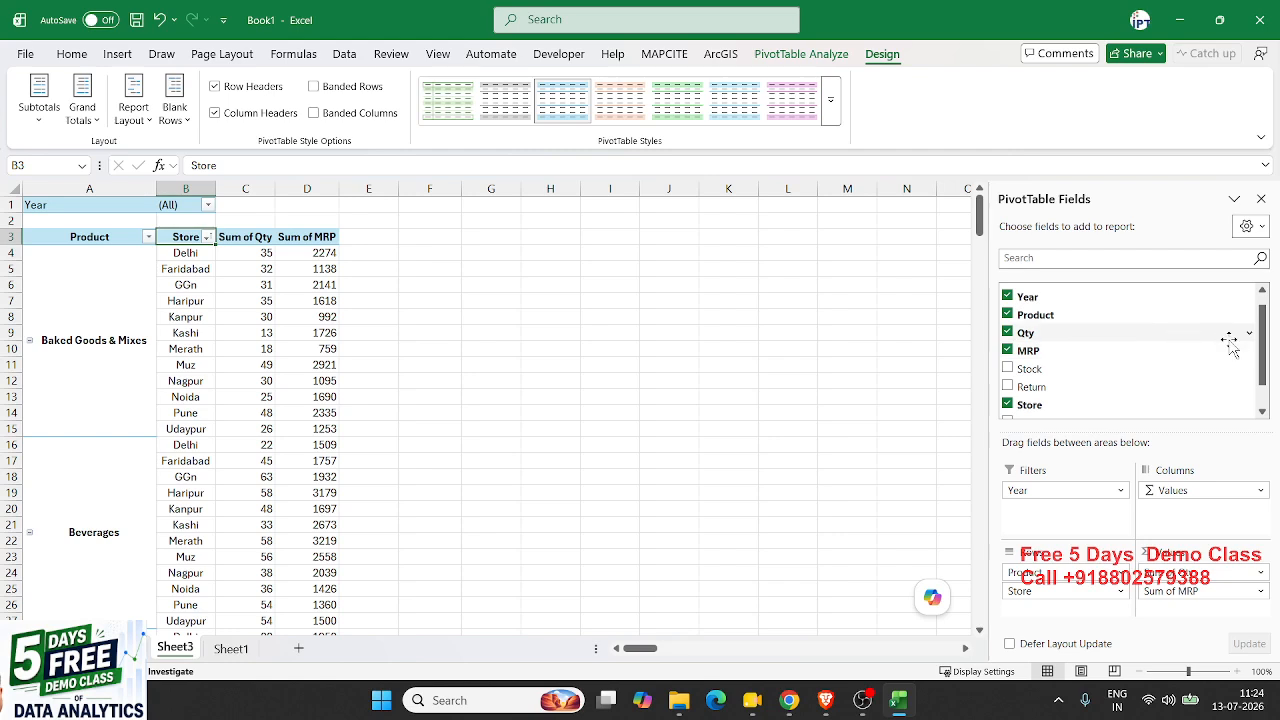
drag(1261, 357, 1265, 318)
drag(1112, 293, 1075, 505)
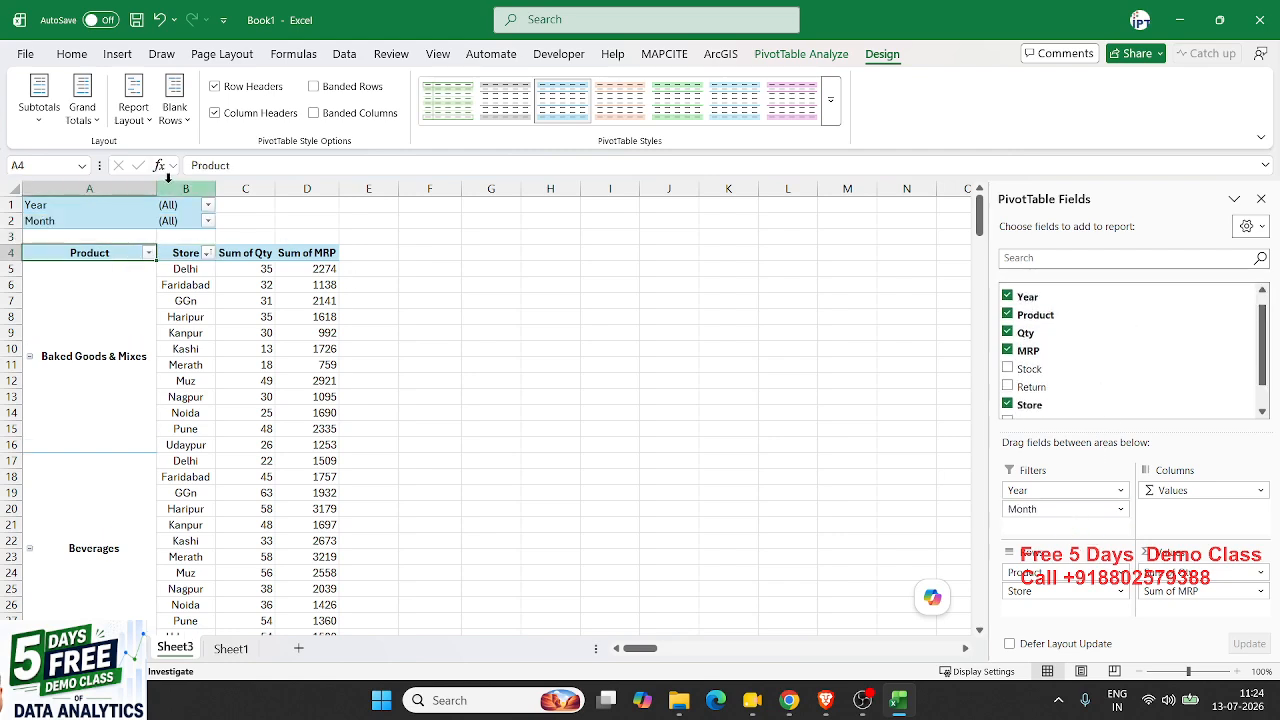
Set the Year report filter to 2024 and the Month report filter to Jan.
click(207, 205)
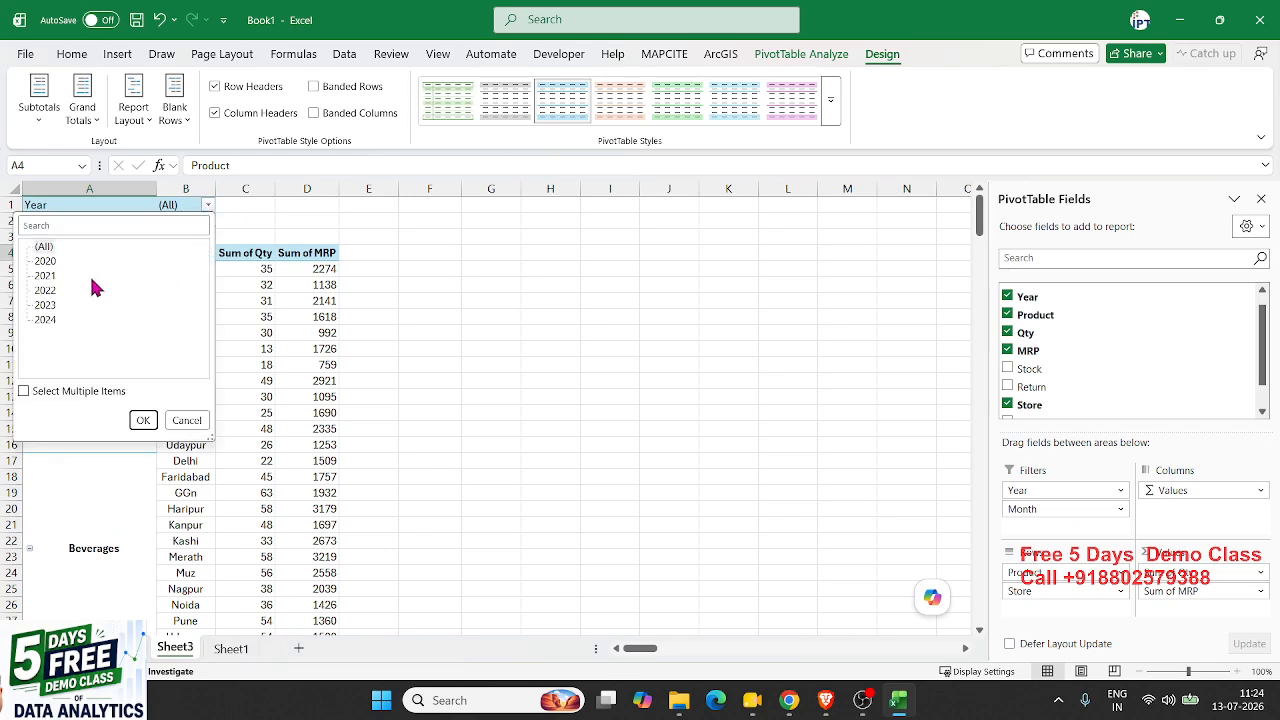
click(44, 320)
click(145, 420)
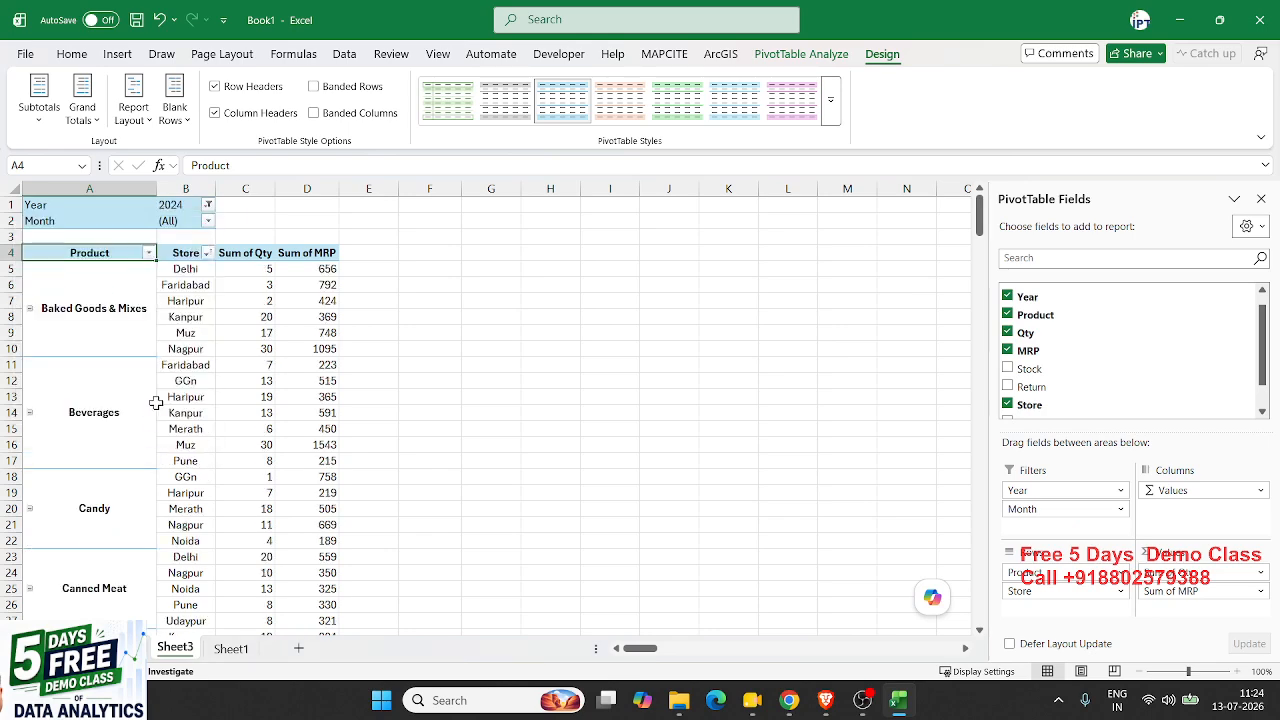
click(208, 221)
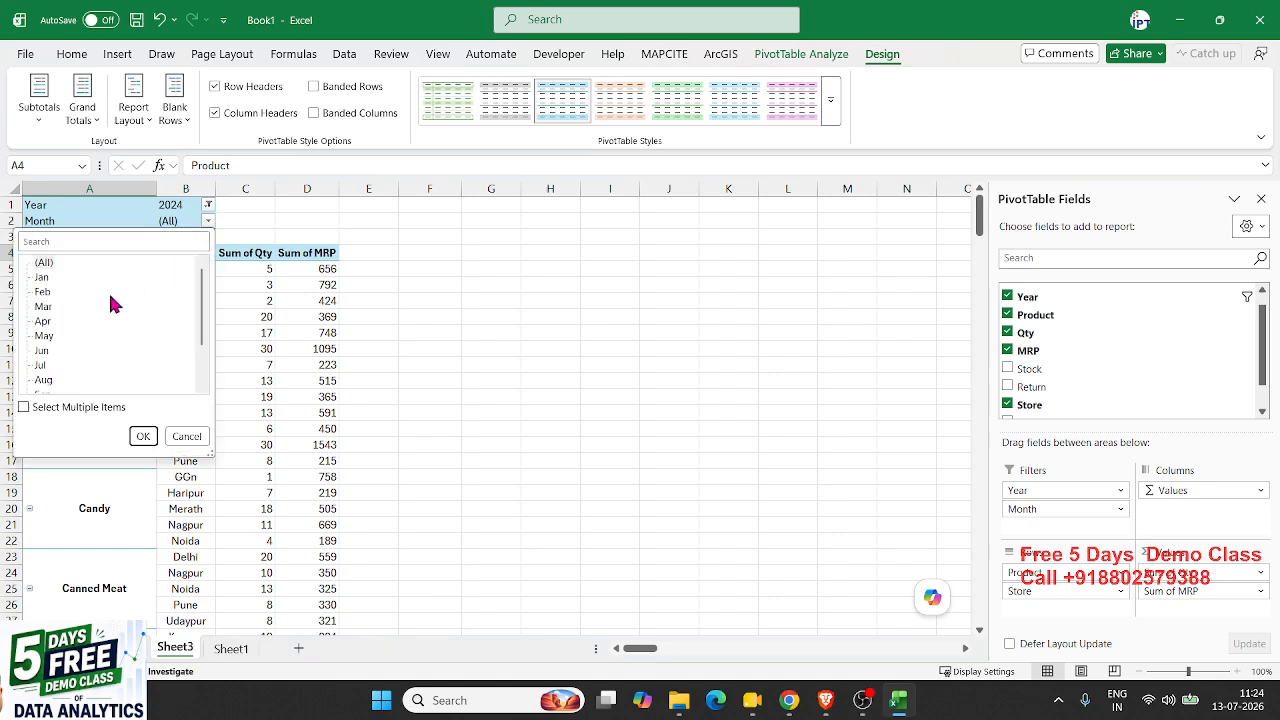
click(48, 278)
click(142, 437)
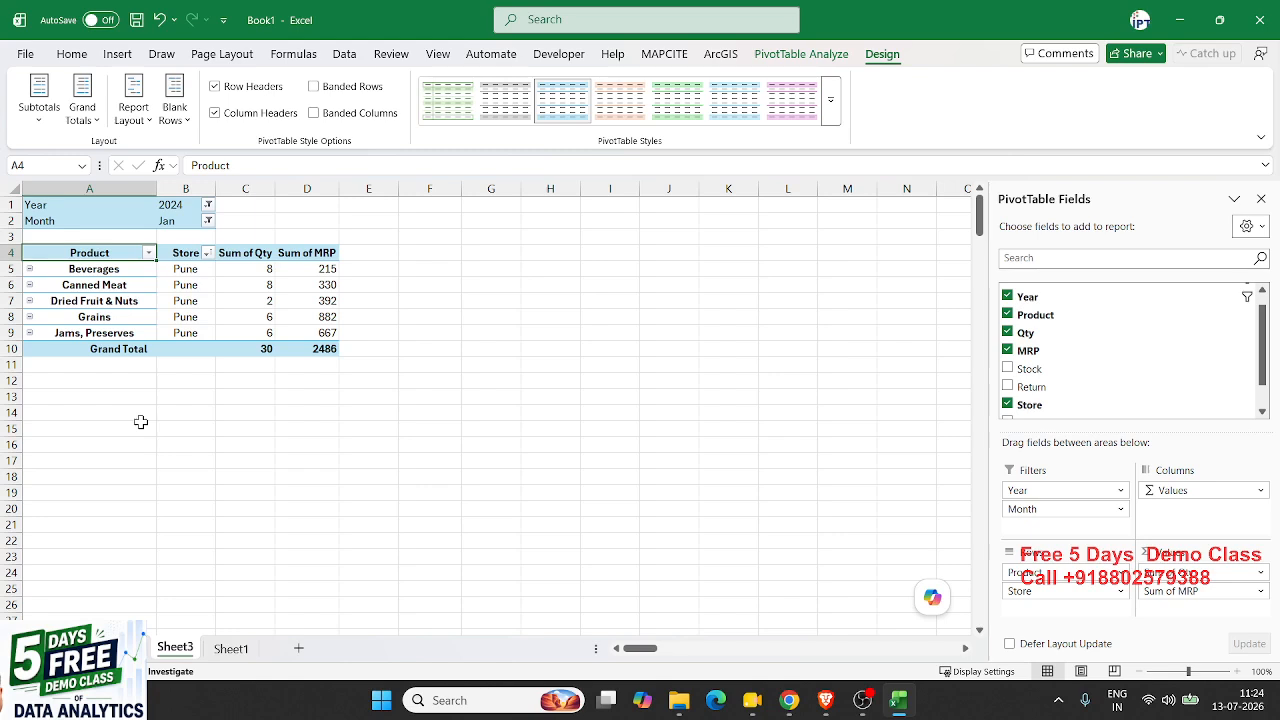
Reset the Month and Year report filters to (All).
click(208, 220)
click(43, 262)
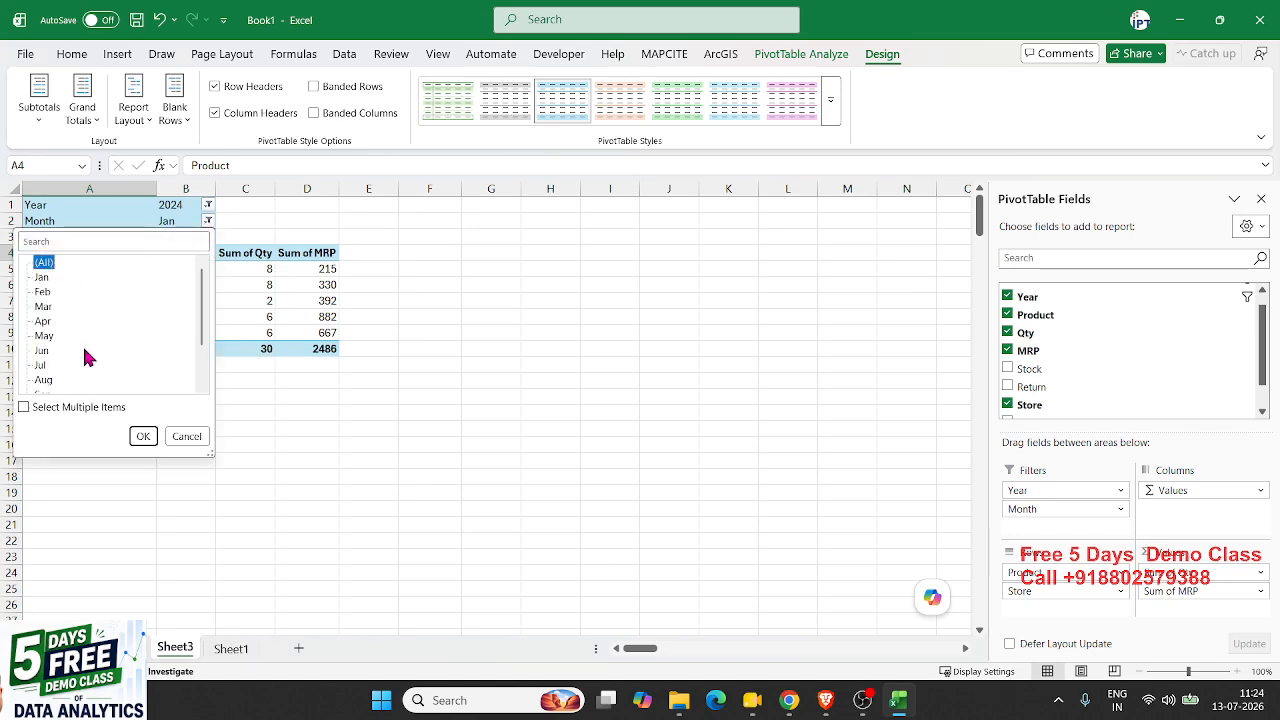
click(142, 436)
click(206, 205)
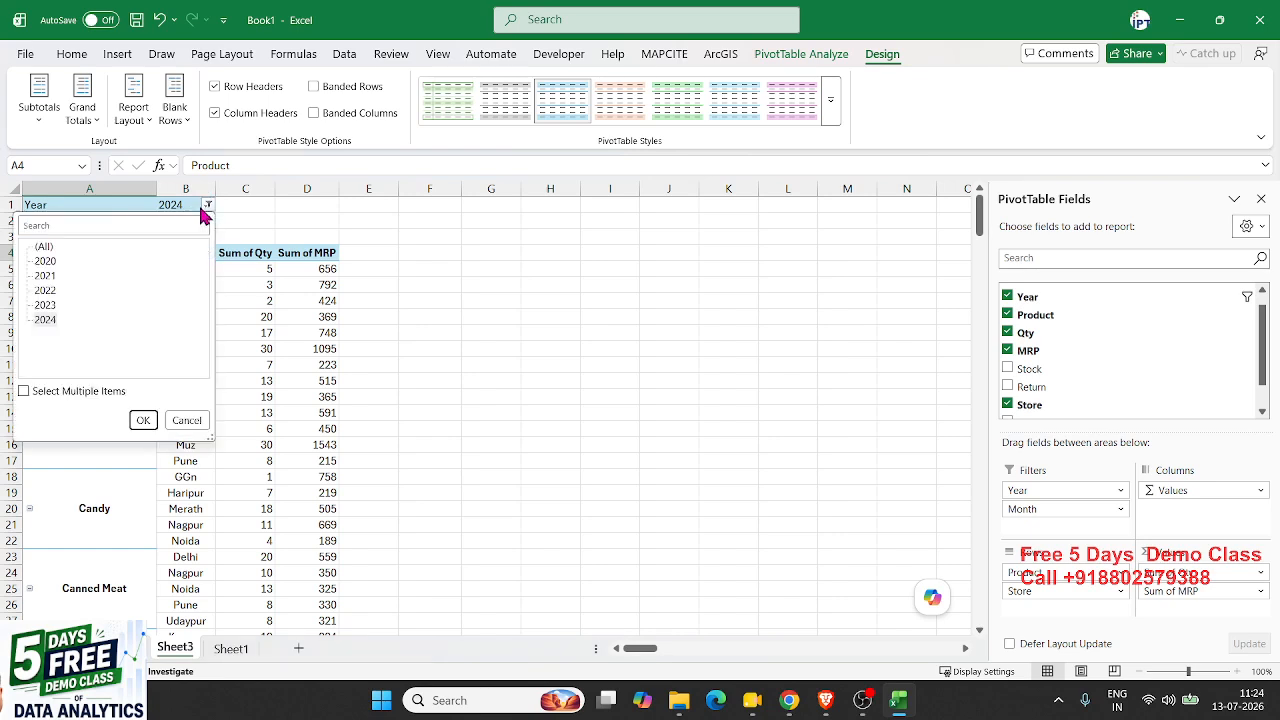
click(45, 261)
click(43, 247)
click(142, 420)
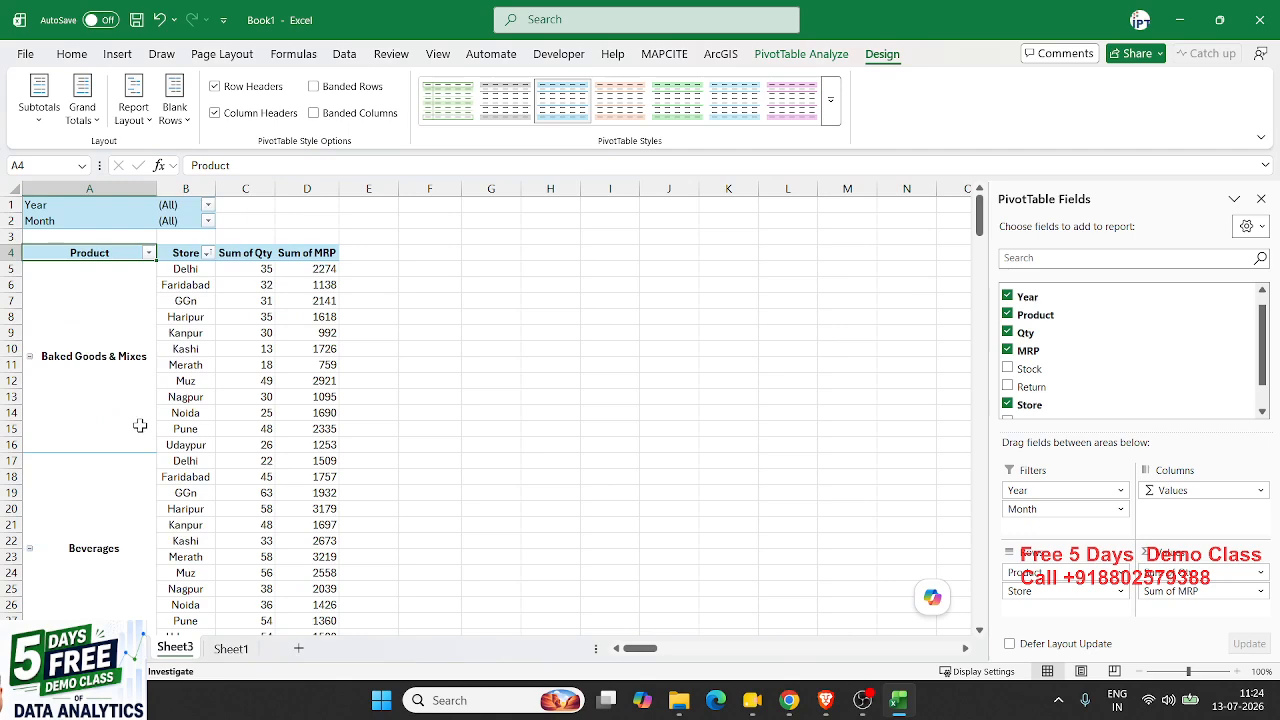
Insert slicers for the Year and Month fields of the PivotTable.
click(802, 56)
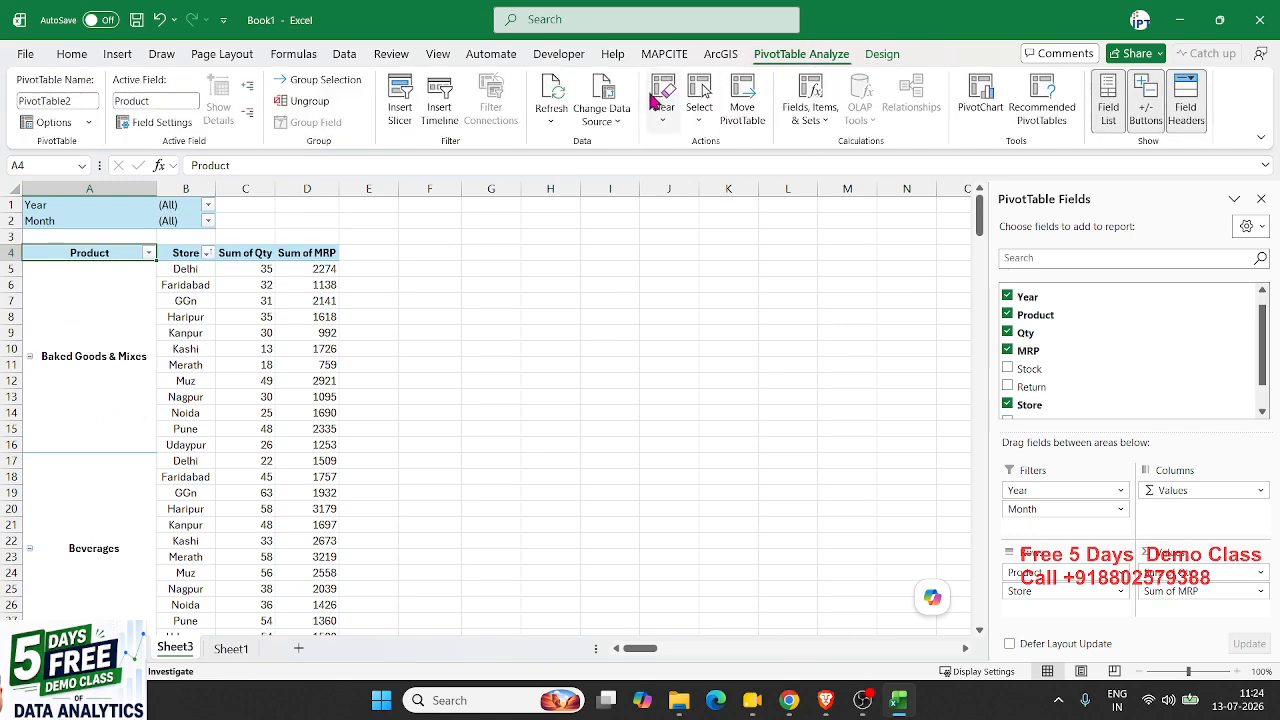
click(399, 112)
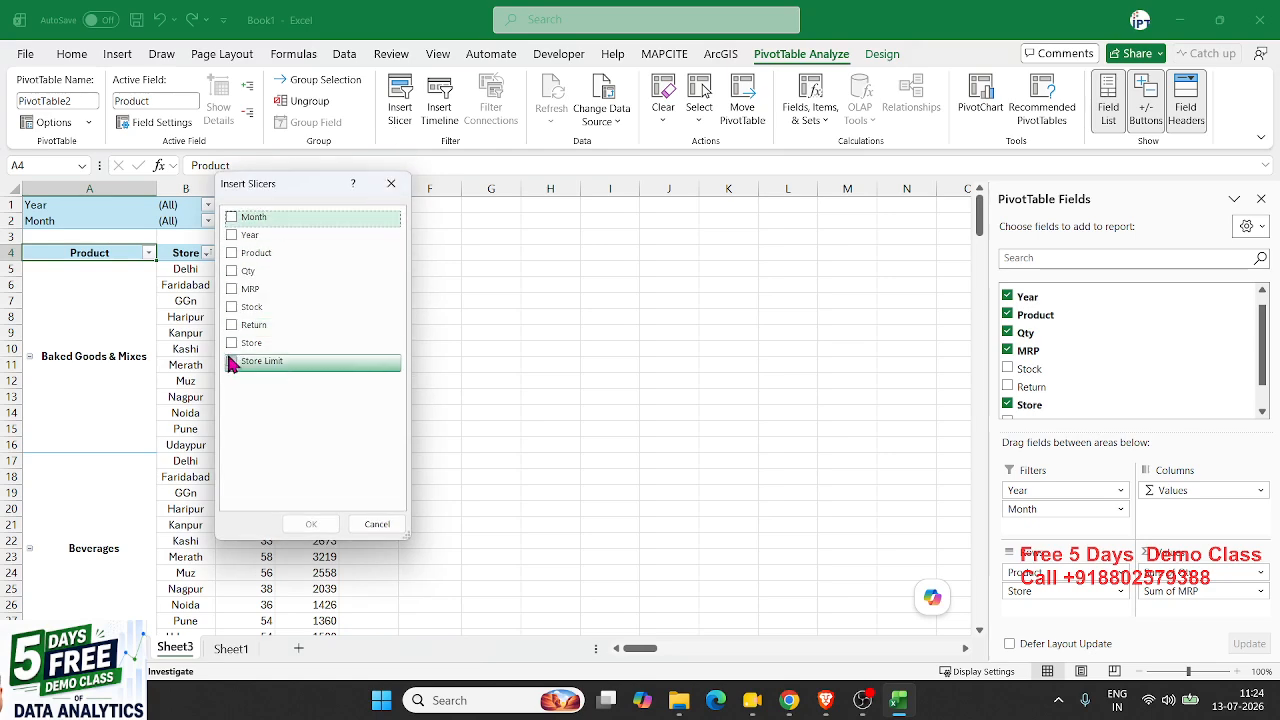
click(234, 240)
click(236, 218)
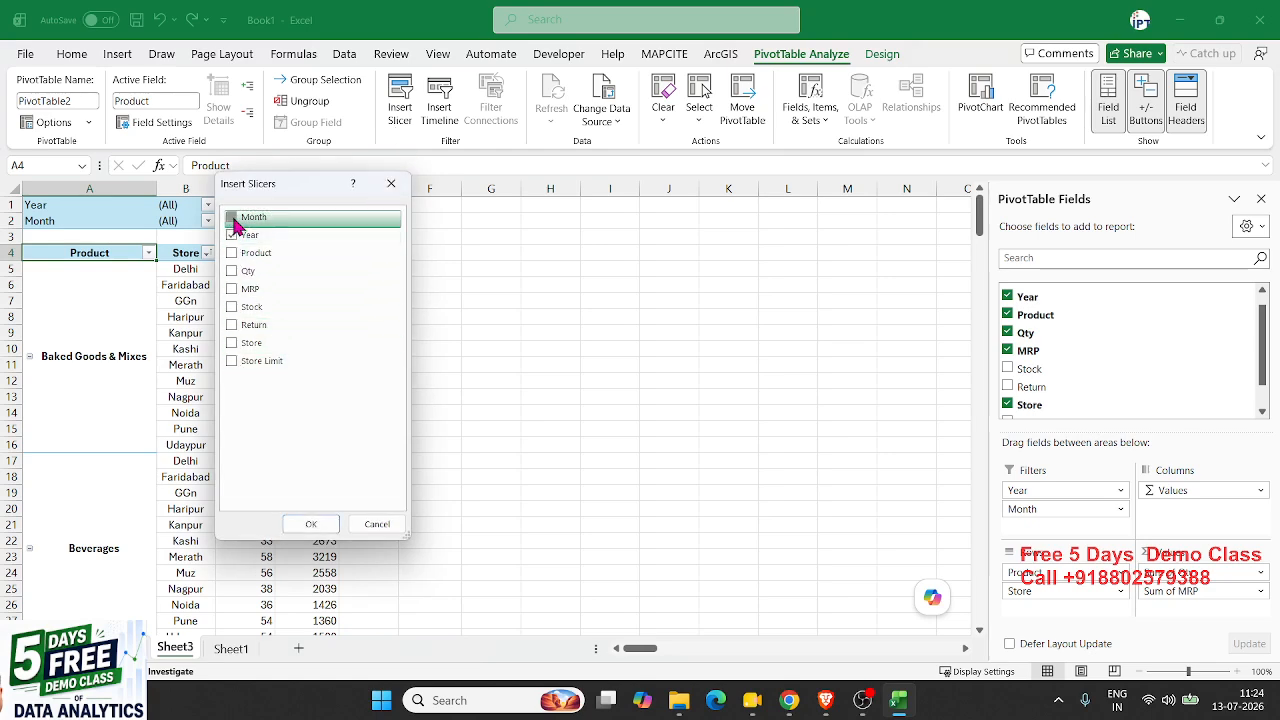
click(337, 522)
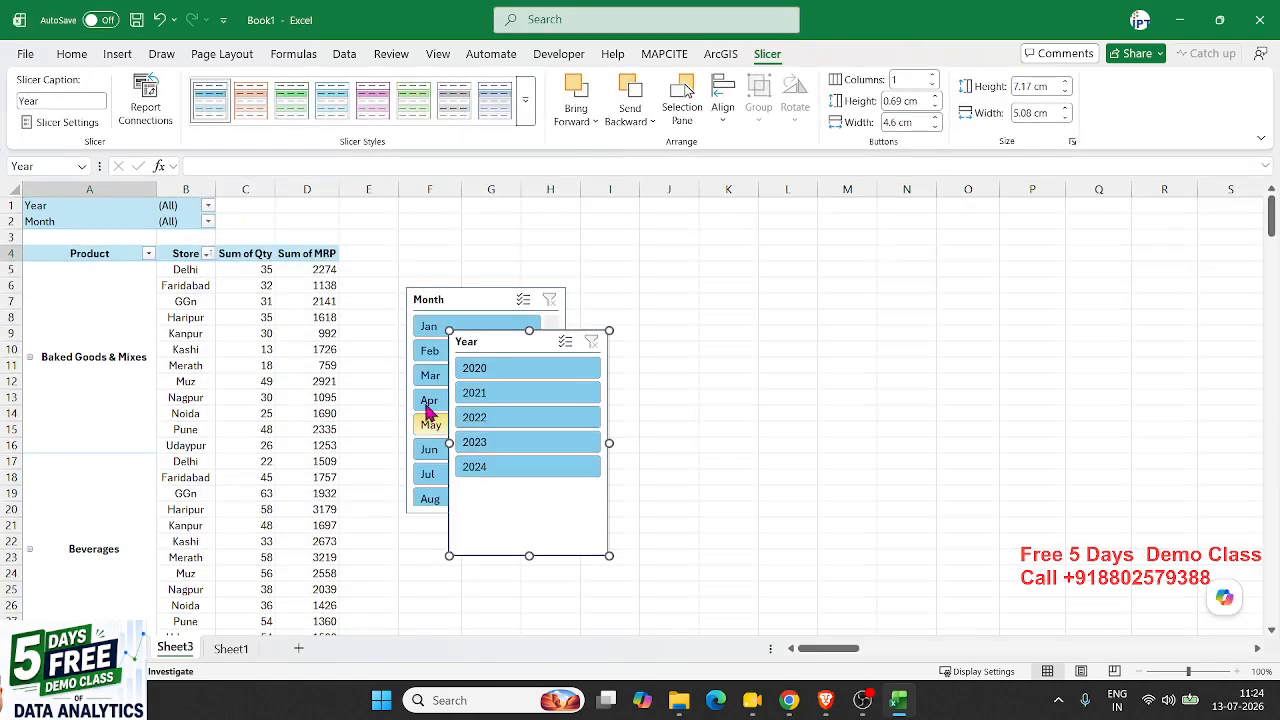
Arrange the Month and Year slicers side by side next to the PivotTable, and filter with them to 2024 and Jan.
drag(472, 298, 425, 230)
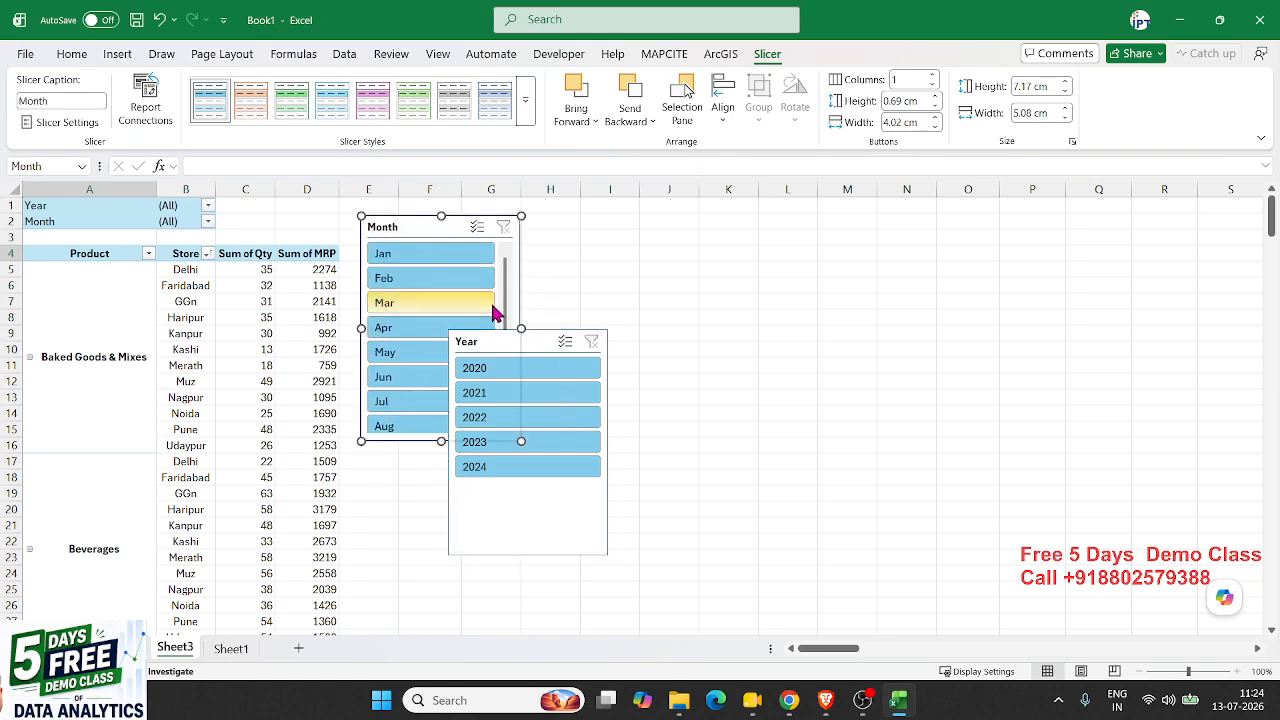
drag(552, 341, 634, 222)
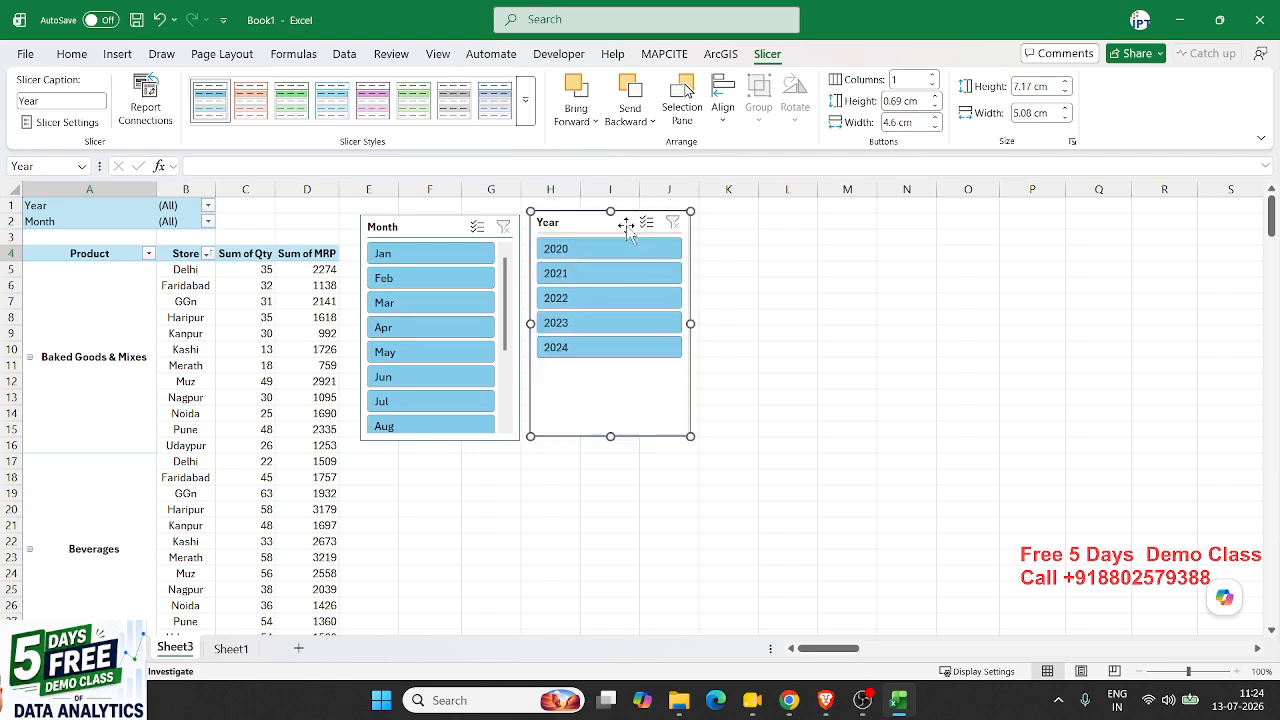
click(573, 350)
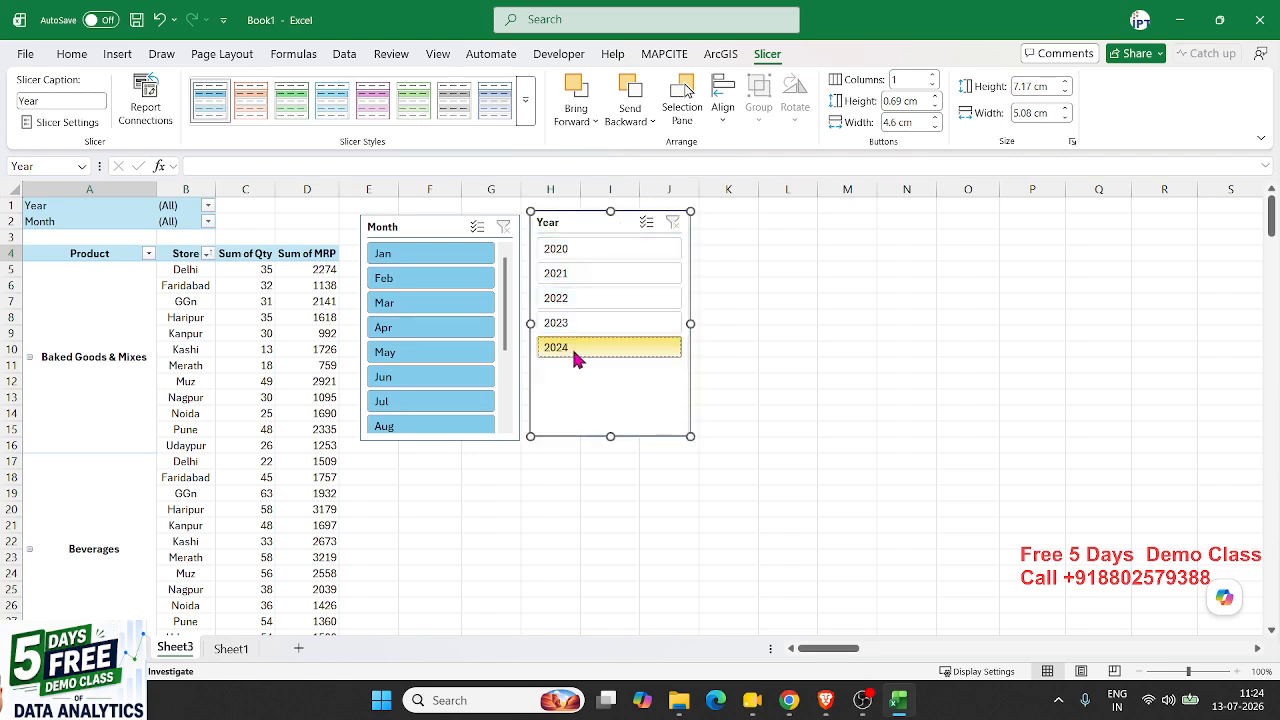
click(438, 262)
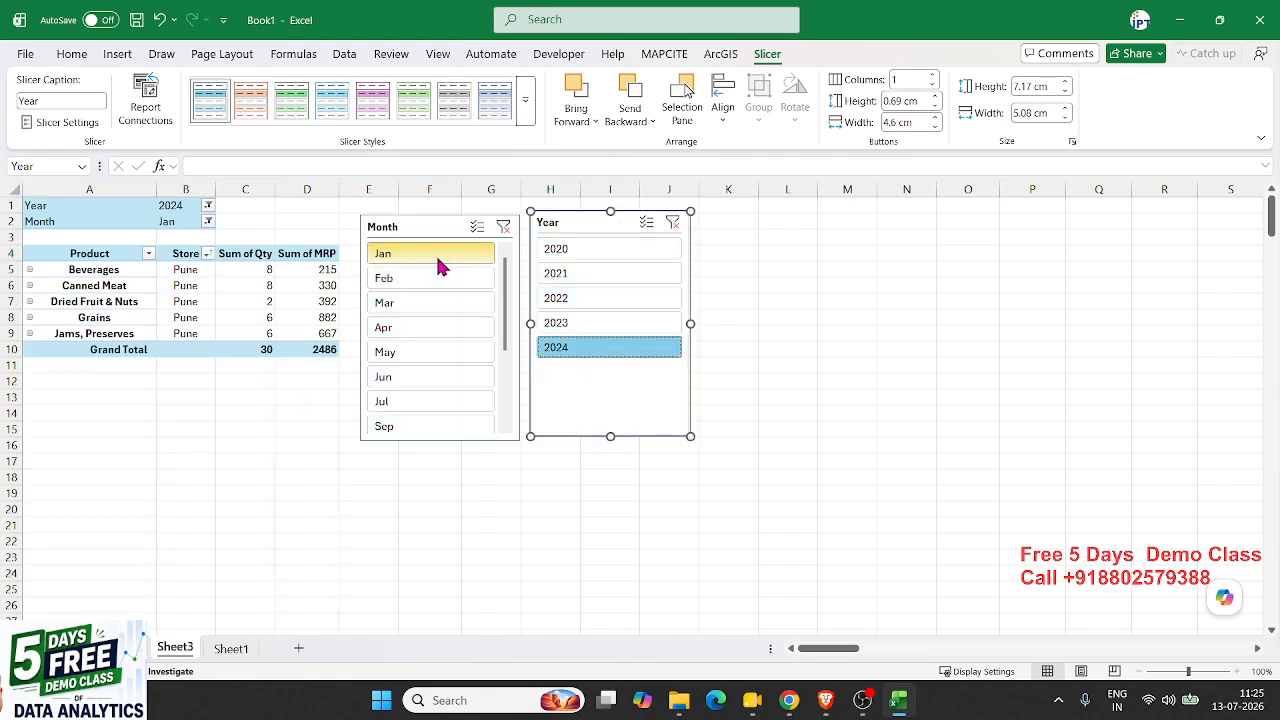